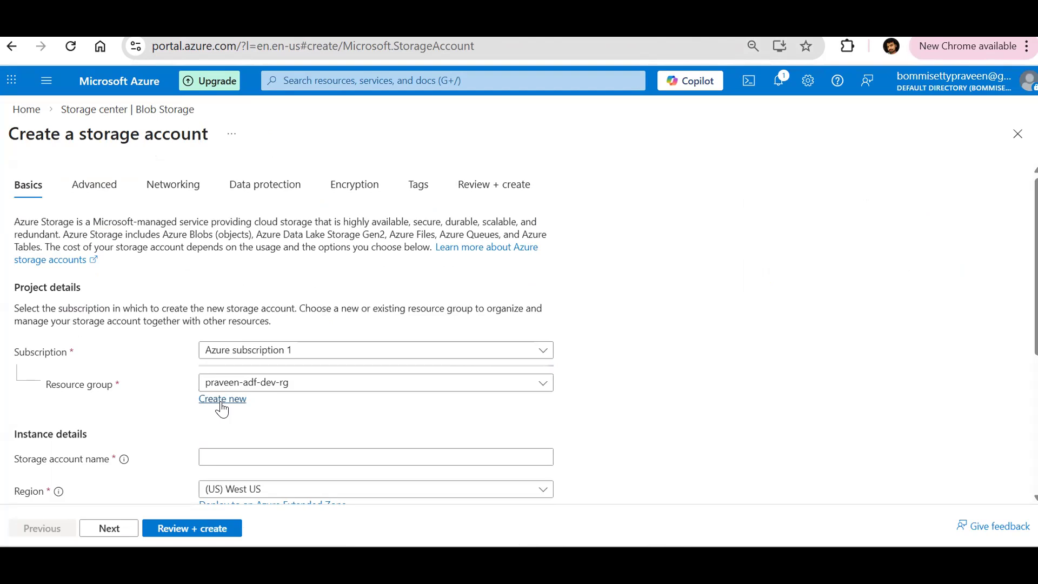
Create a new resource group named praveen-adf-training-rgrg for the storage account.
{"action": "type", "text": "p"}
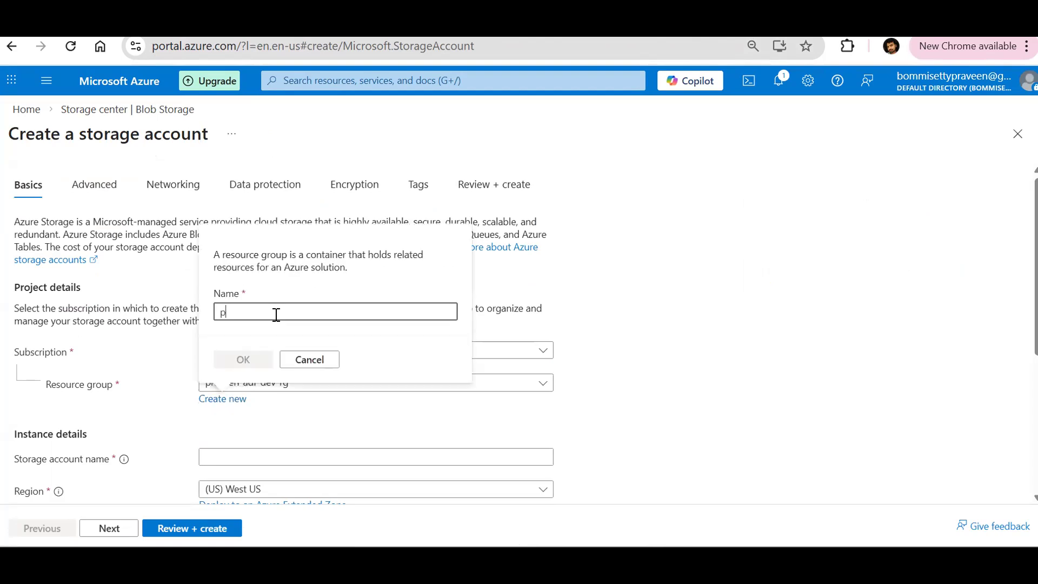
{"action": "type", "text": "raveen-adf-trainin"}
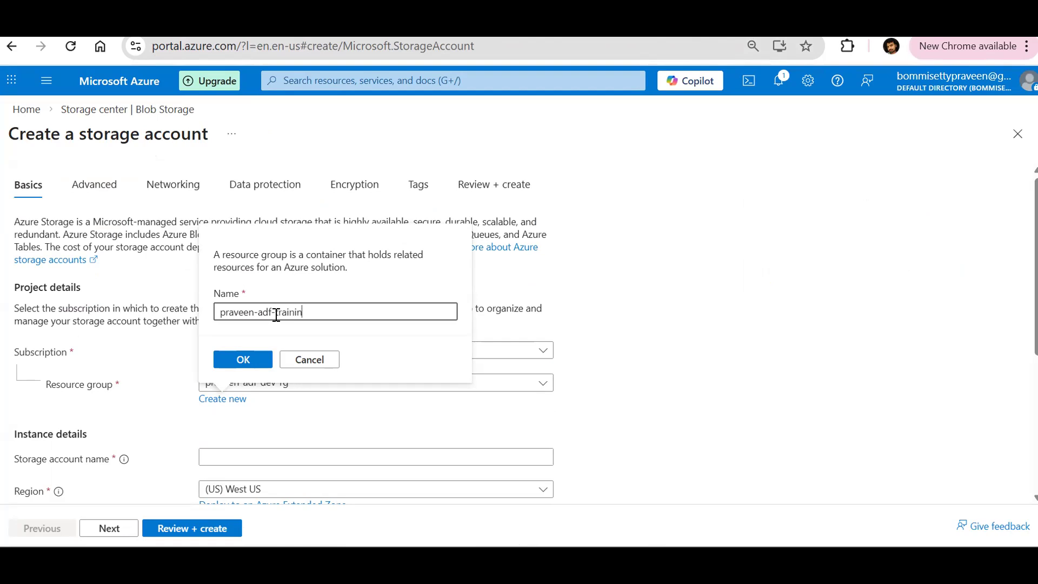
{"action": "type", "text": "g-rgrg"}
{"action": "left_click", "coordinate": [237, 359]}
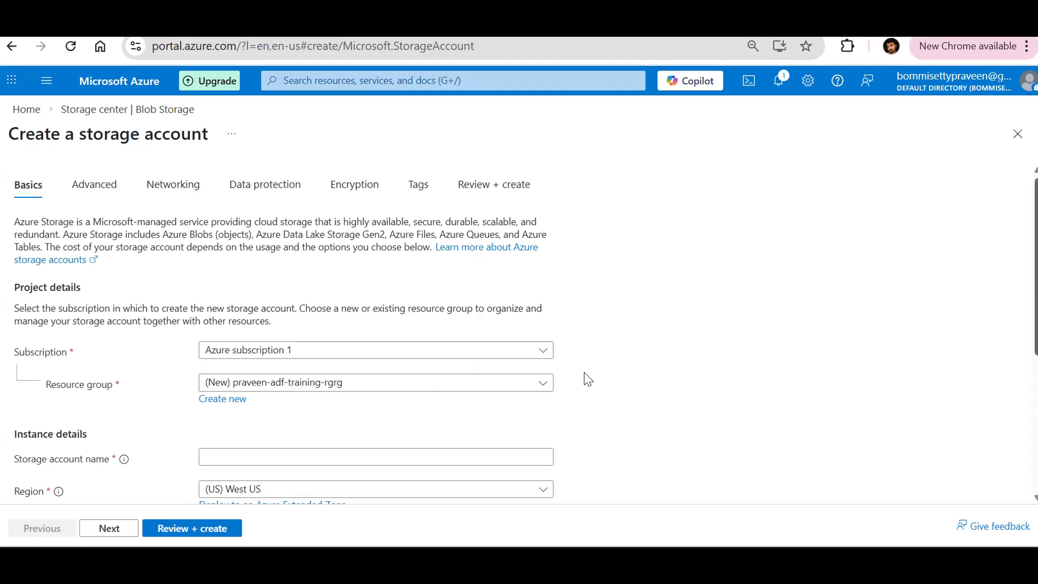
Set the storage account name to praveenadftrainadls.
{"action": "scroll", "coordinate": [551, 375], "scroll_direction": "down", "scroll_amount": 2}
{"action": "left_click", "coordinate": [236, 330]}
{"action": "type", "text": "praveenadftrain"}
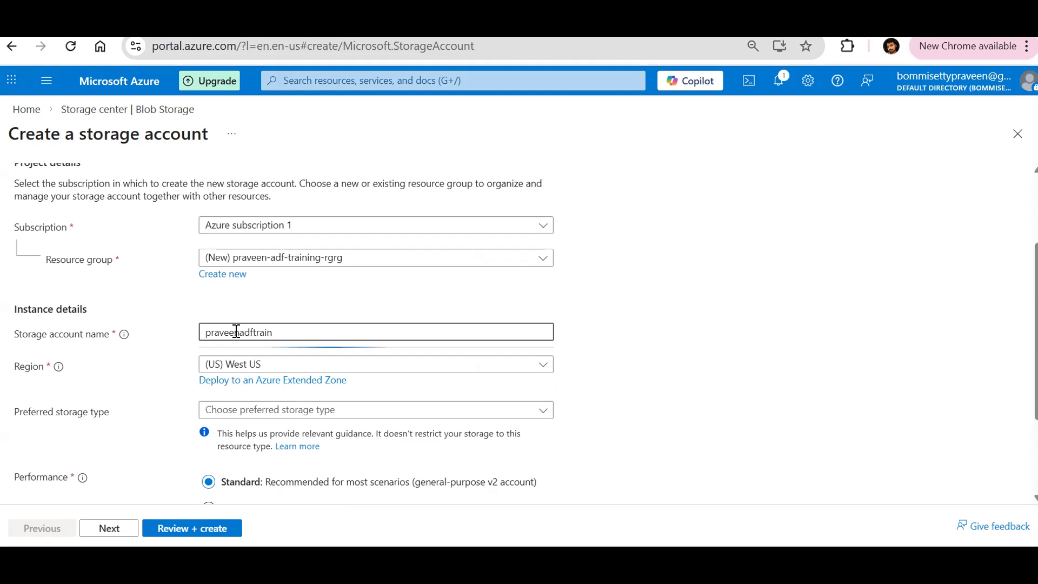
{"action": "type", "text": "adls"}
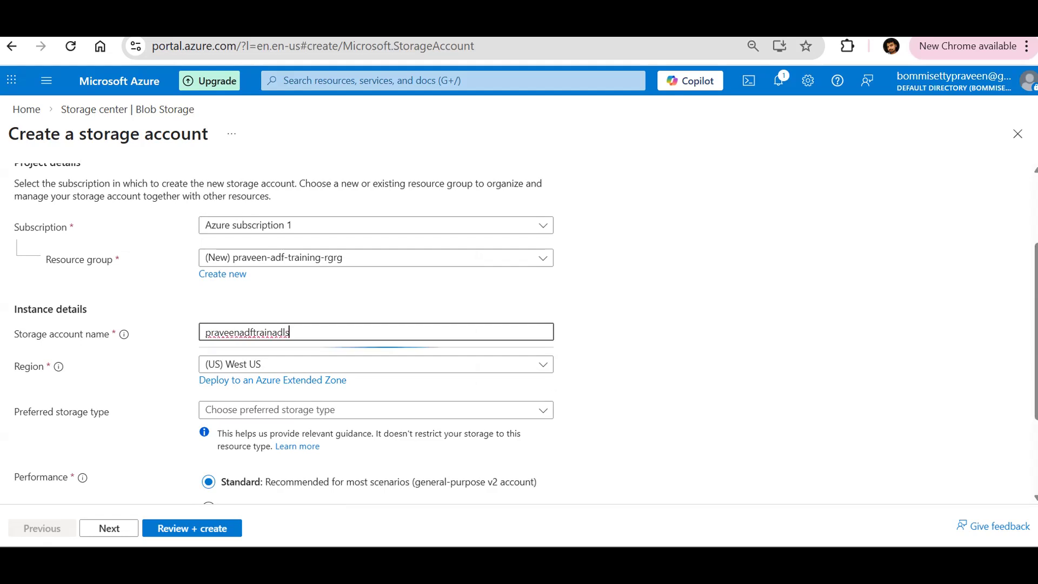
Set the preferred storage type to Azure Blob Storage or Azure Data Lake Storage Gen 2 and the redundancy to Locally-redundant storage (LRS).
{"action": "scroll", "coordinate": [432, 406], "scroll_direction": "down", "scroll_amount": 2}
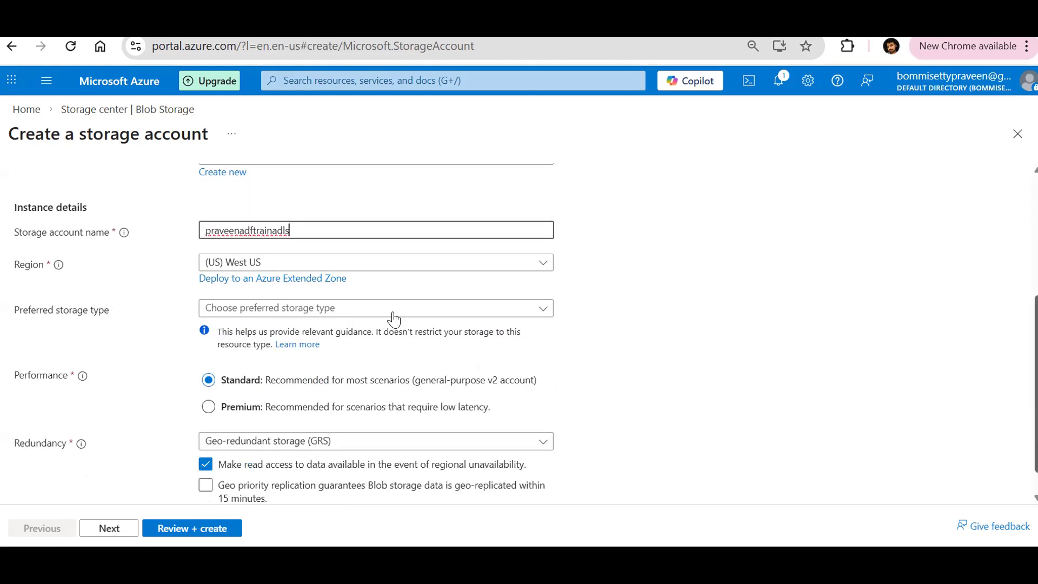
{"action": "left_click", "coordinate": [305, 308]}
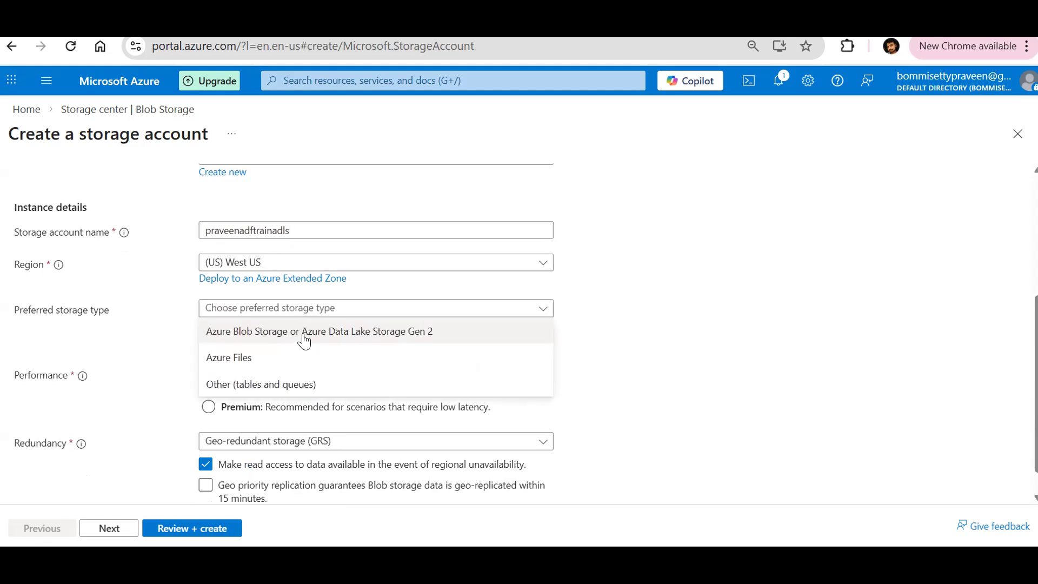
{"action": "left_click", "coordinate": [304, 332]}
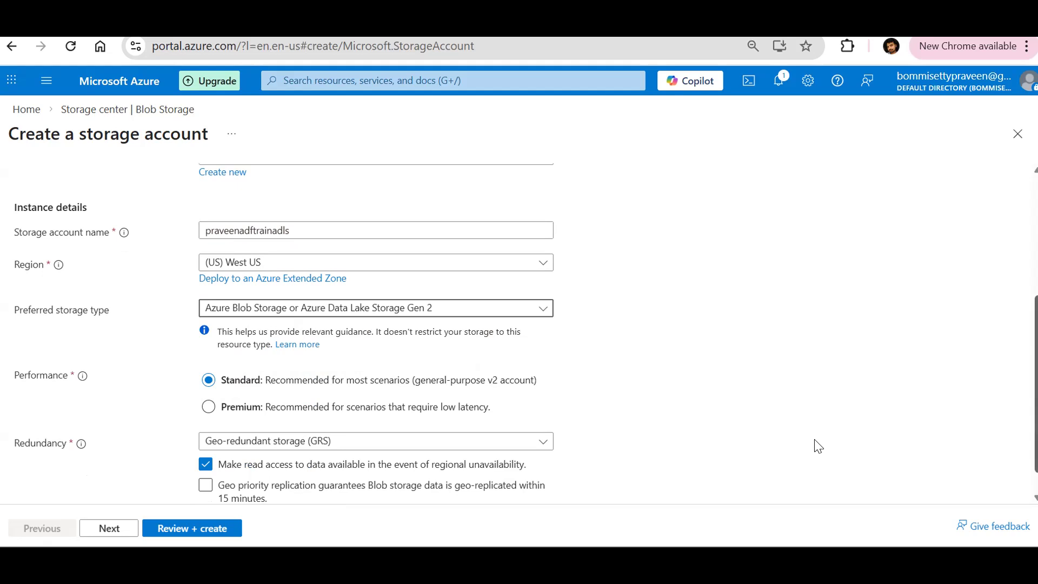
{"action": "scroll", "coordinate": [815, 444], "scroll_direction": "down", "scroll_amount": 1}
{"action": "left_click", "coordinate": [318, 420]}
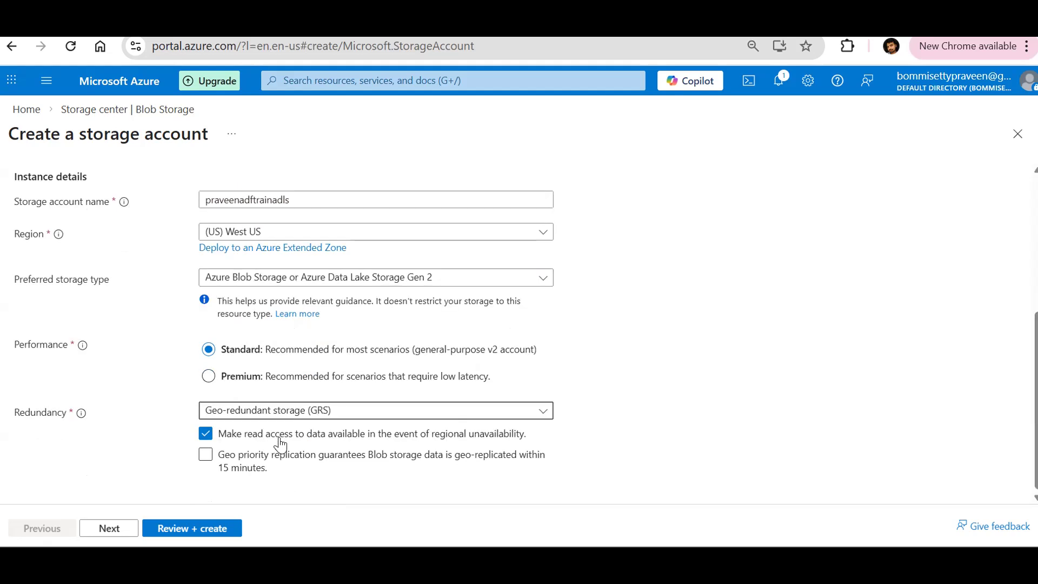
{"action": "left_click", "coordinate": [521, 448]}
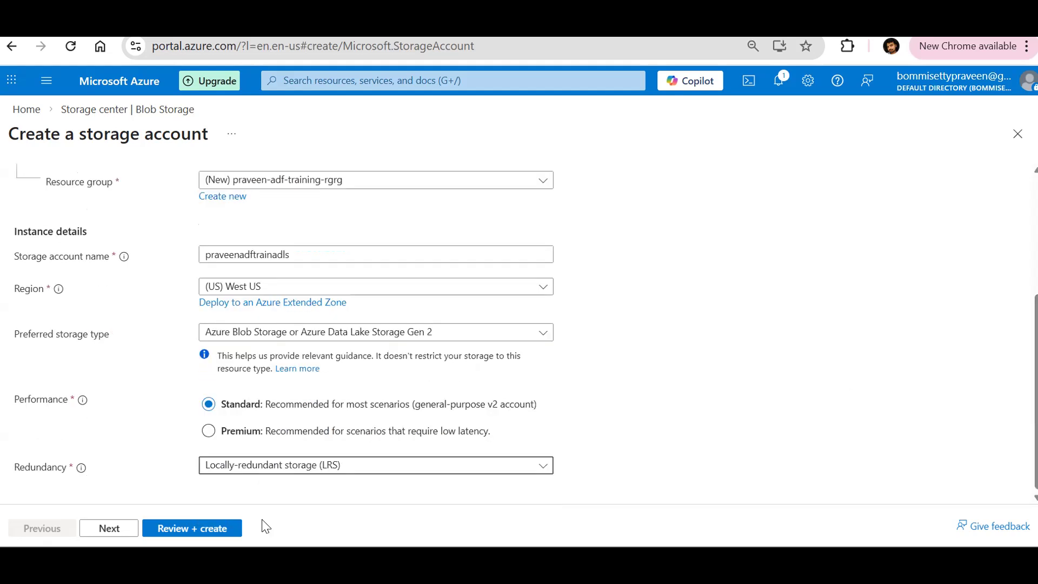
Advance through the remaining storage account settings with their defaults to the final review.
{"action": "left_click", "coordinate": [100, 529]}
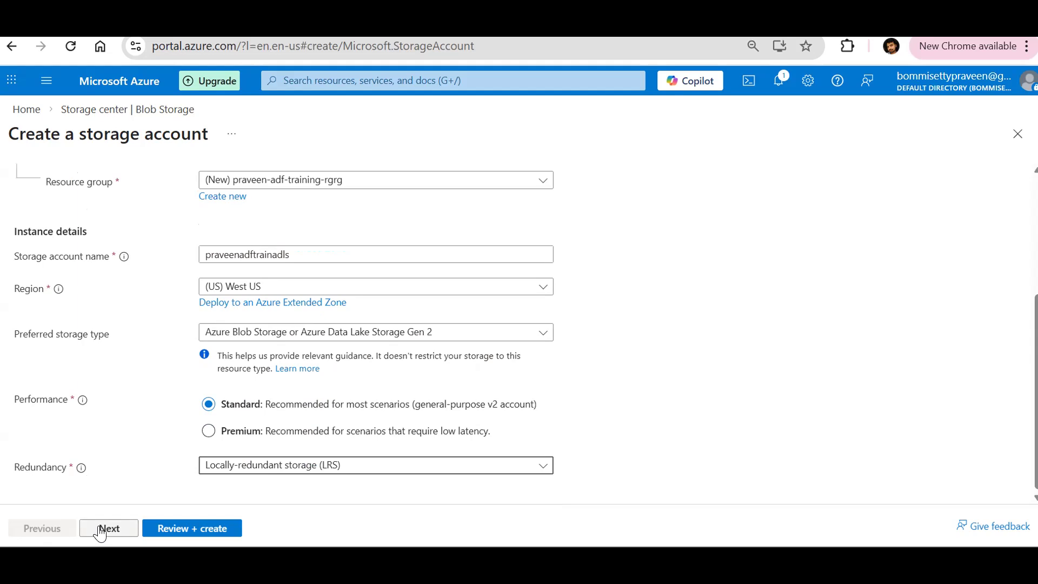
{"action": "left_click", "coordinate": [99, 531]}
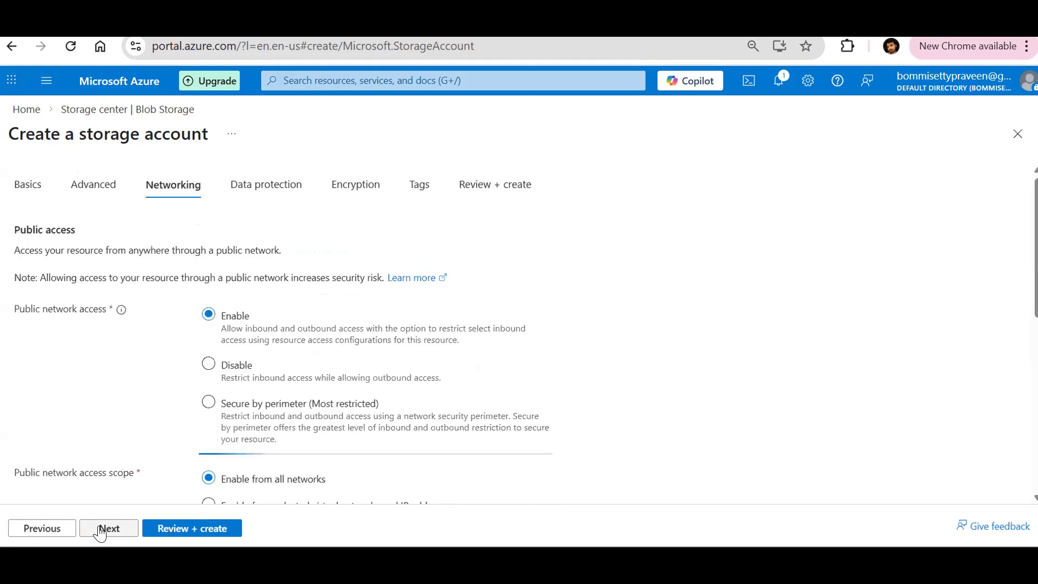
{"action": "left_click", "coordinate": [100, 532]}
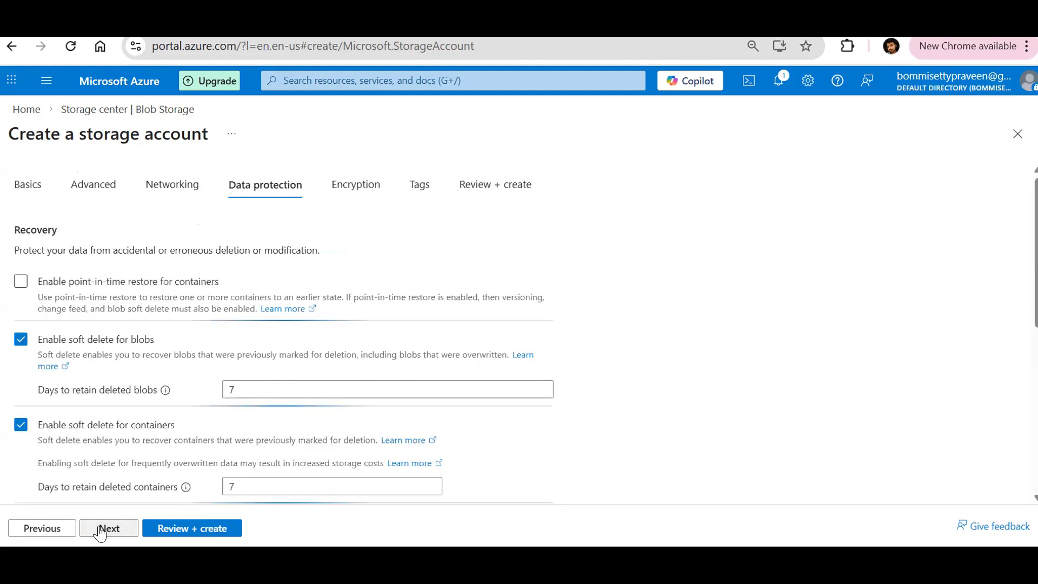
{"action": "left_click", "coordinate": [100, 531]}
{"action": "left_click", "coordinate": [100, 531]}
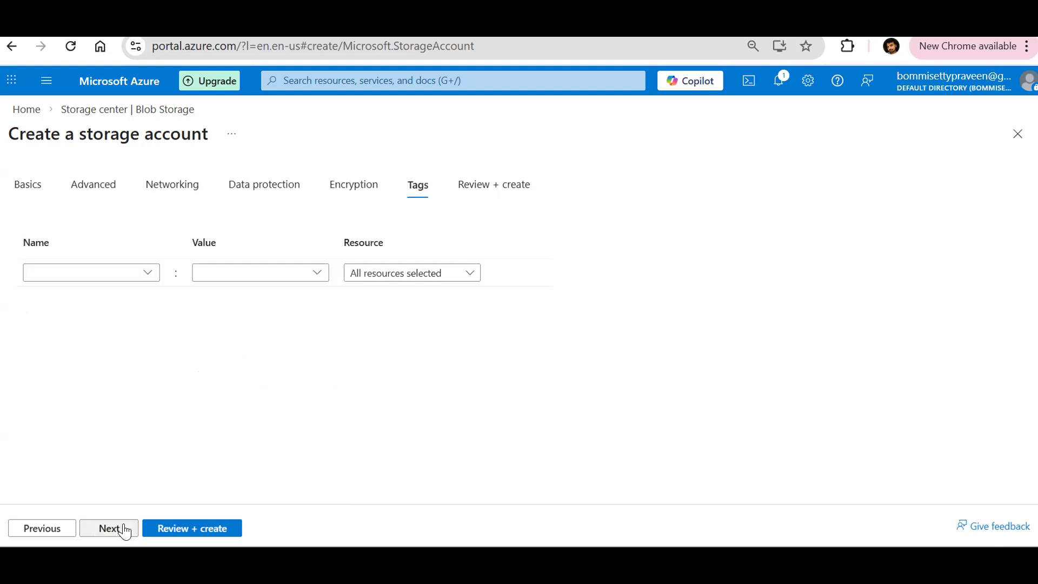
{"action": "left_click", "coordinate": [126, 528]}
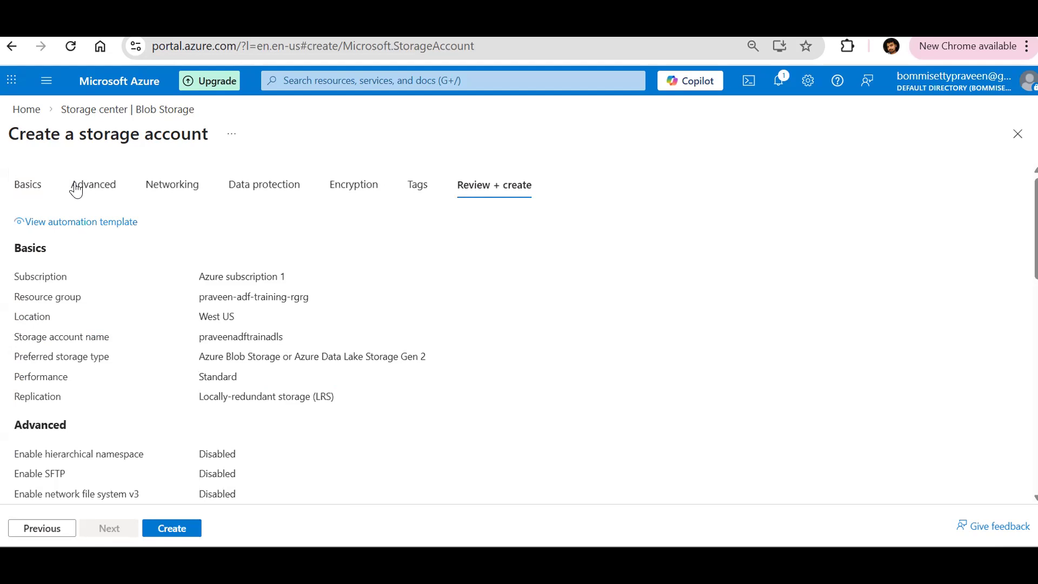
Go back through the basic settings to the advanced settings and enable the hierarchical namespace for the storage account.
{"action": "left_click", "coordinate": [39, 191]}
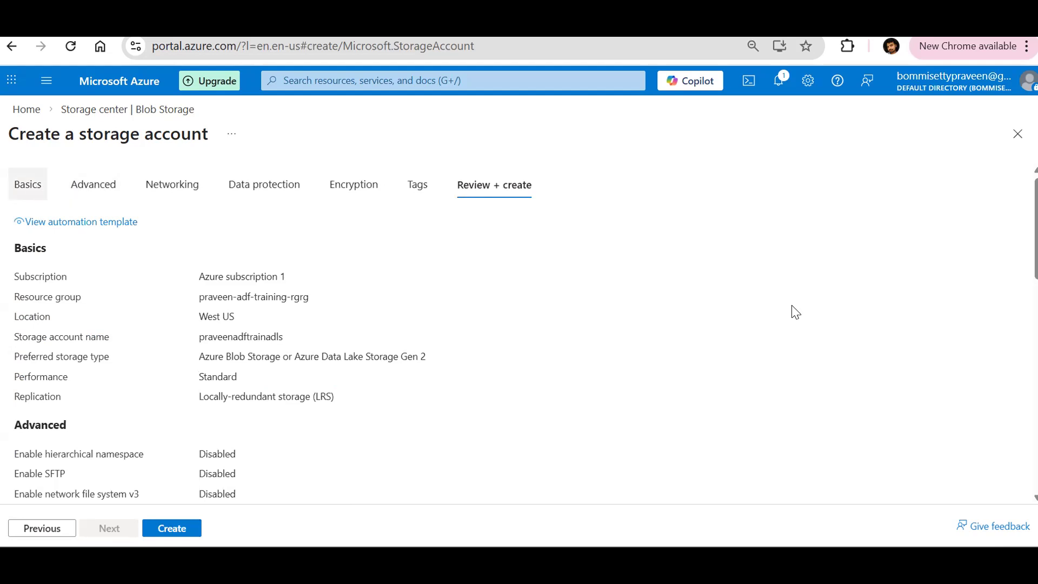
{"action": "scroll", "coordinate": [796, 312], "scroll_direction": "down", "scroll_amount": 1}
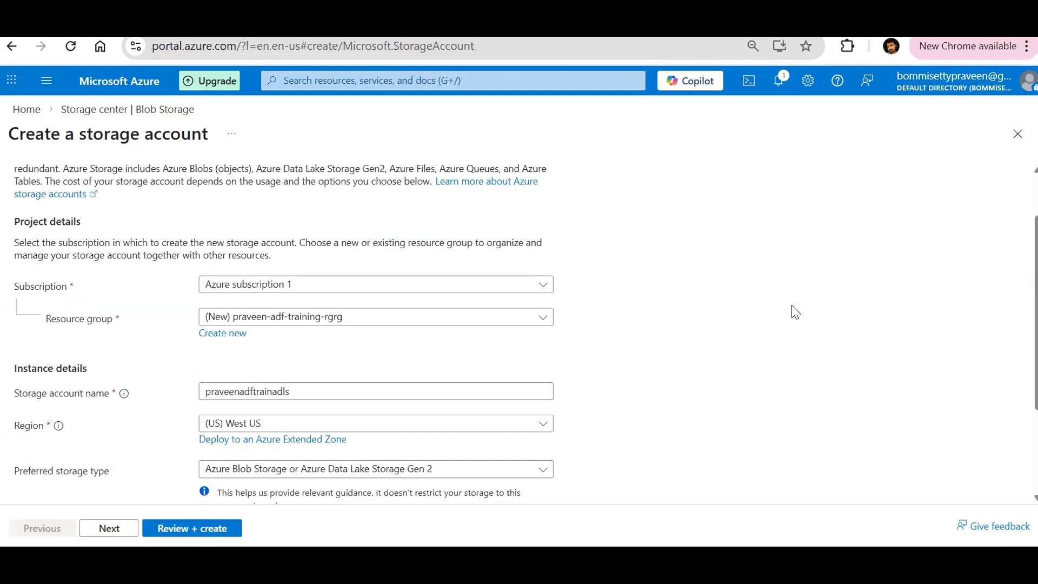
{"action": "scroll", "coordinate": [796, 312], "scroll_direction": "down", "scroll_amount": 2}
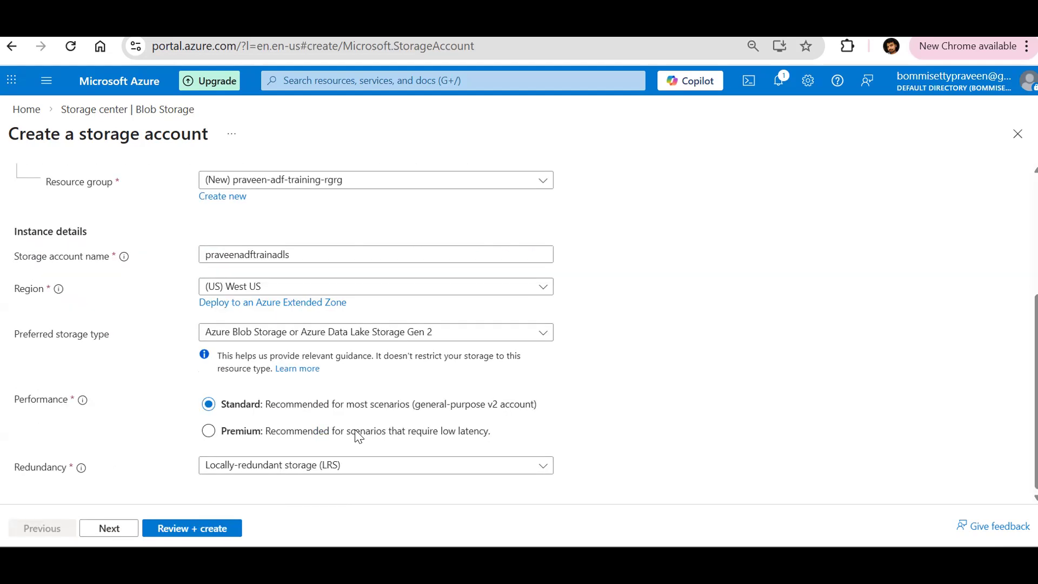
{"action": "left_click", "coordinate": [89, 532]}
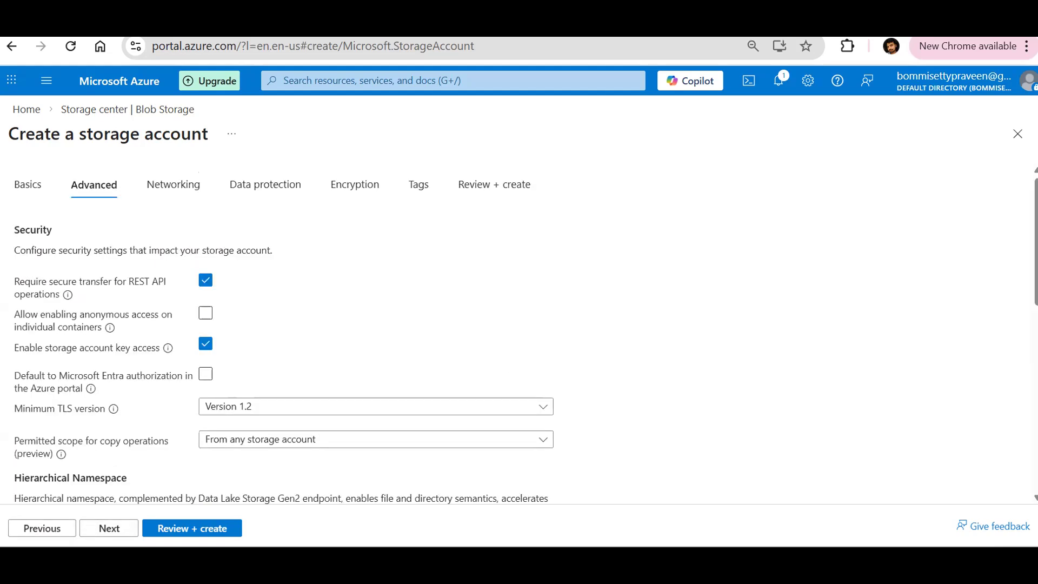
{"action": "scroll", "coordinate": [574, 262], "scroll_direction": "down", "scroll_amount": 2}
{"action": "scroll", "coordinate": [574, 262], "scroll_direction": "down", "scroll_amount": 3}
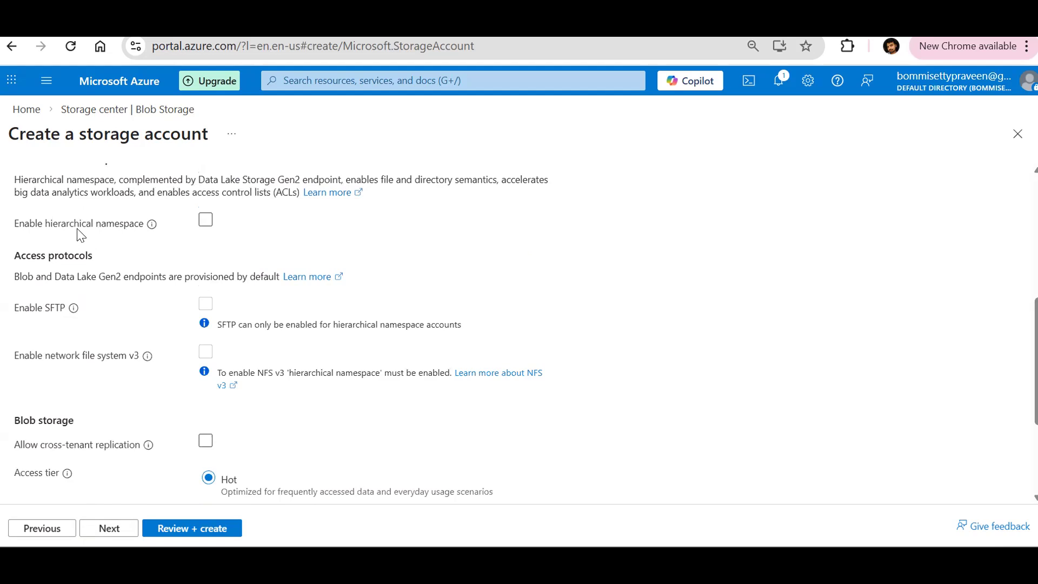
{"action": "left_click", "coordinate": [206, 223]}
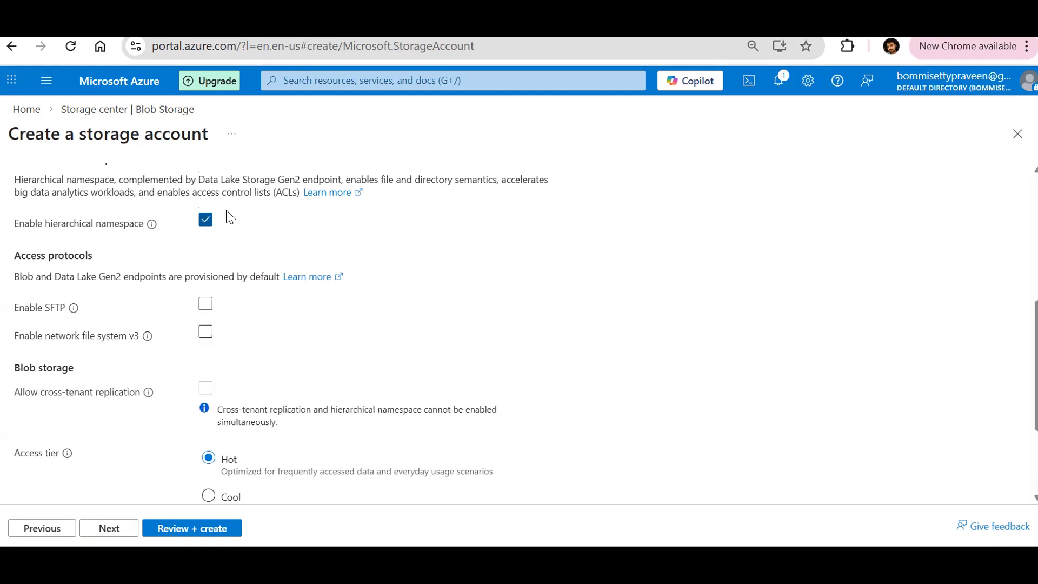
{"action": "left_click", "coordinate": [205, 226]}
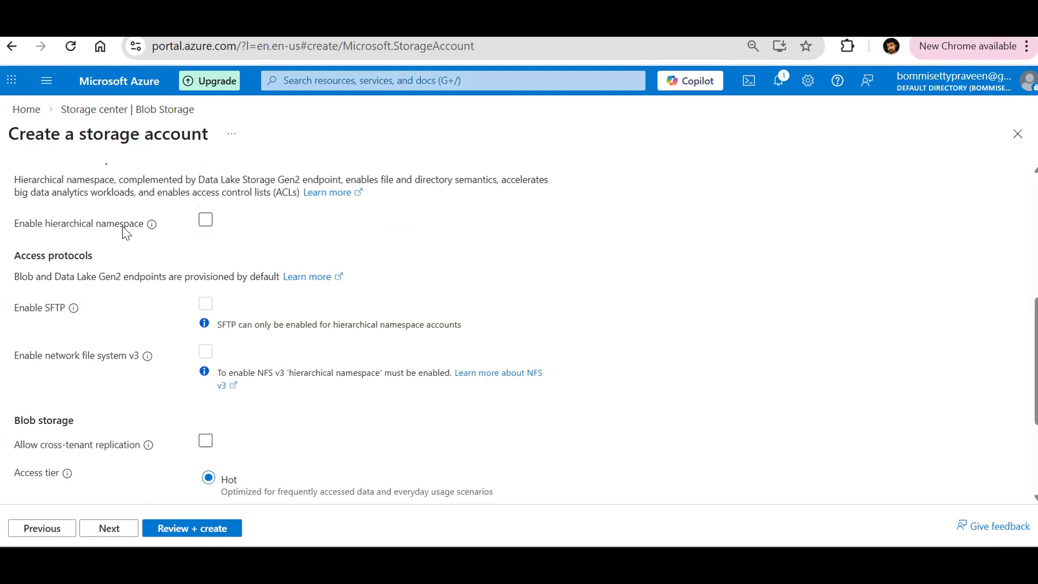
{"action": "left_click", "coordinate": [206, 226]}
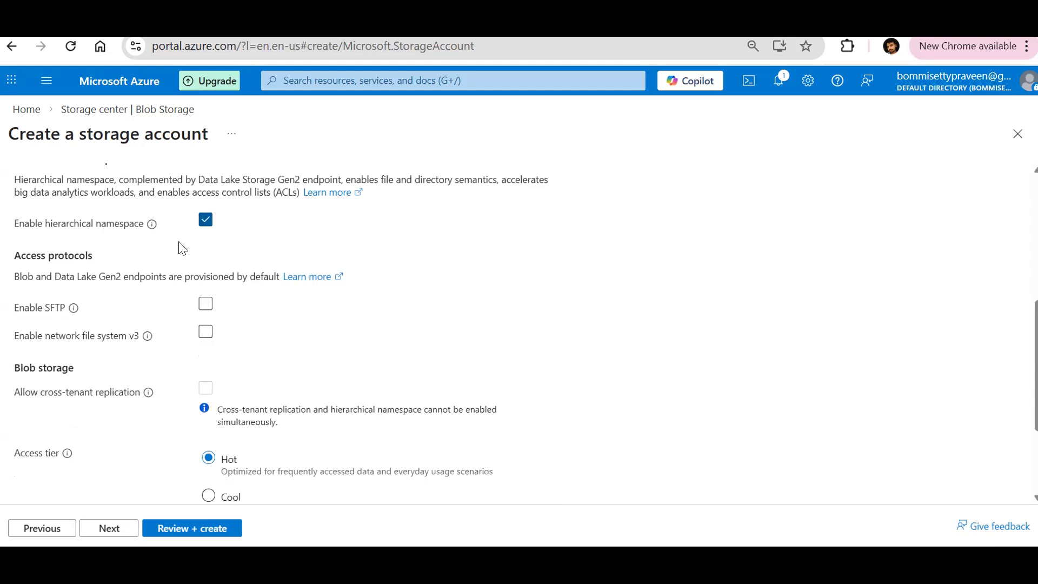
{"action": "left_click", "coordinate": [202, 226]}
{"action": "left_click", "coordinate": [203, 225]}
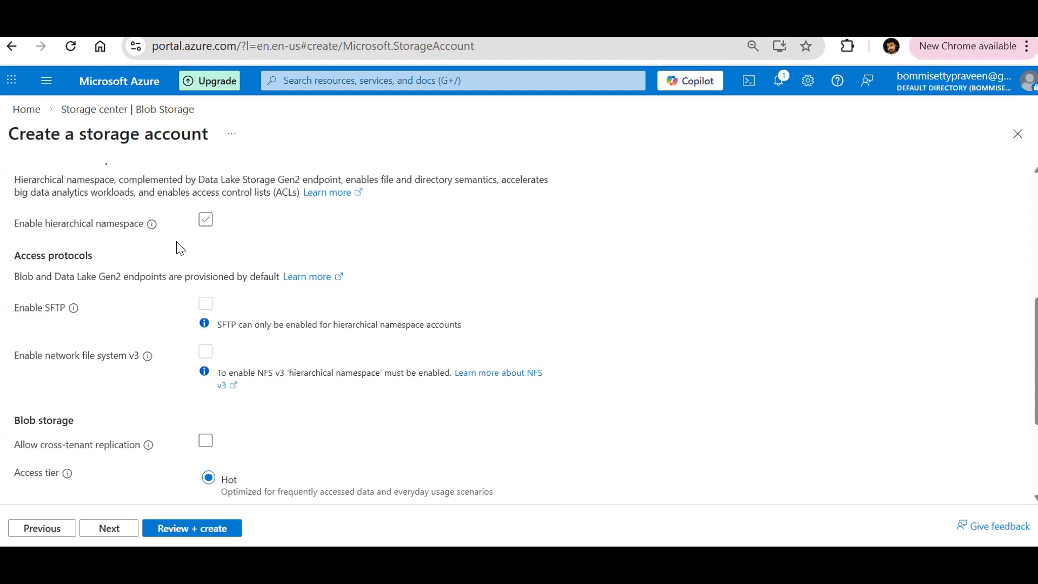
Review the full configuration summary and create the storage account.
{"action": "left_click", "coordinate": [175, 527]}
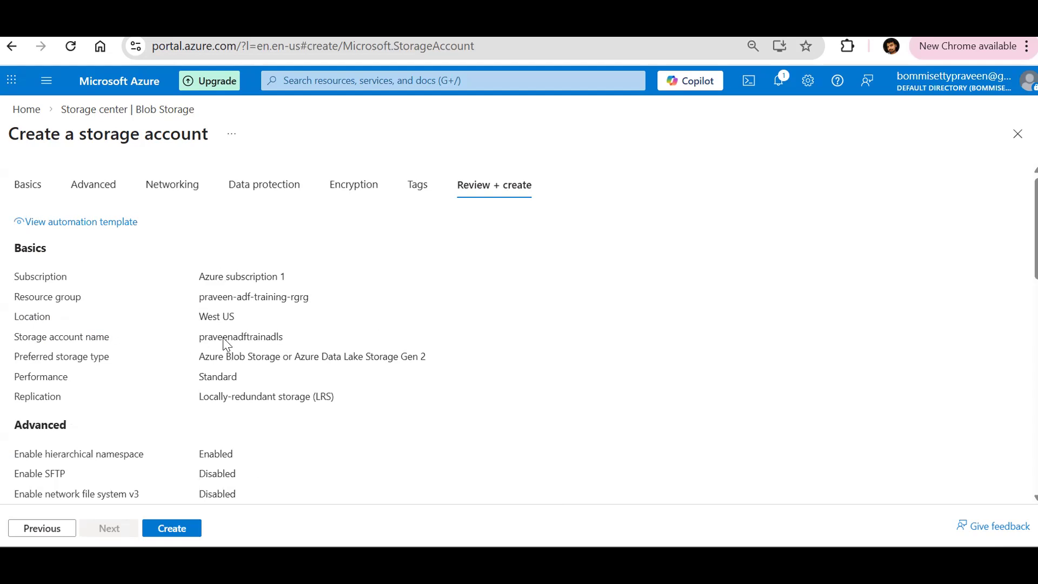
{"action": "scroll", "coordinate": [243, 339], "scroll_direction": "down", "scroll_amount": 1}
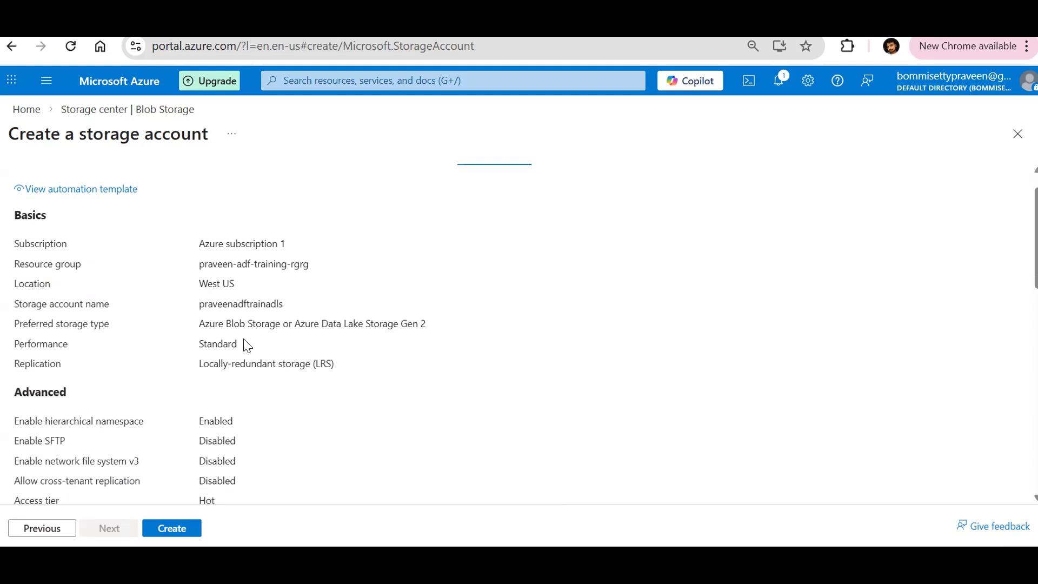
{"action": "scroll", "coordinate": [247, 346], "scroll_direction": "down", "scroll_amount": 3}
{"action": "scroll", "coordinate": [247, 346], "scroll_direction": "down", "scroll_amount": 4}
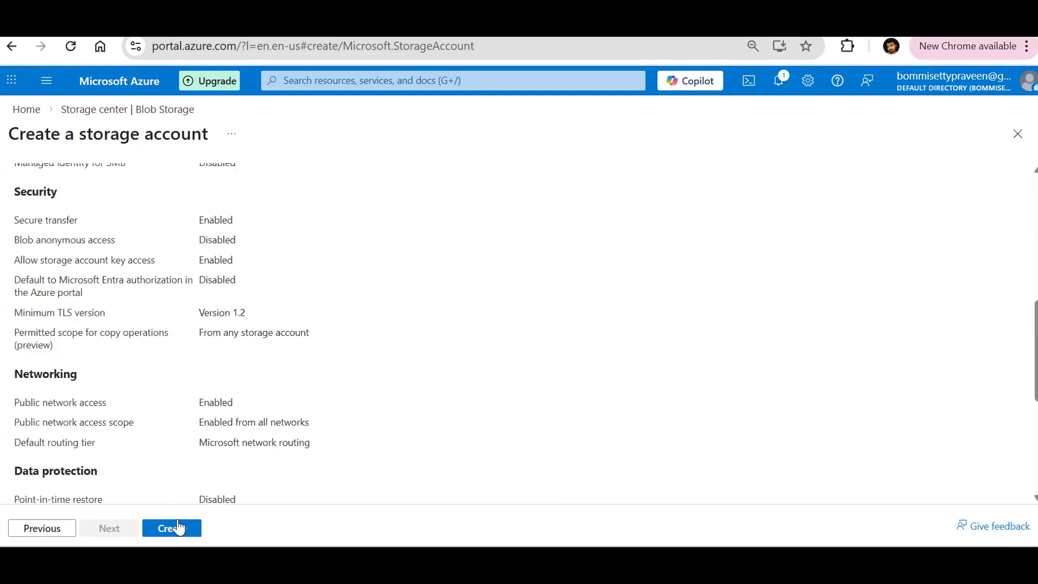
{"action": "scroll", "coordinate": [178, 519], "scroll_direction": "down", "scroll_amount": 2}
{"action": "left_click", "coordinate": [177, 526]}
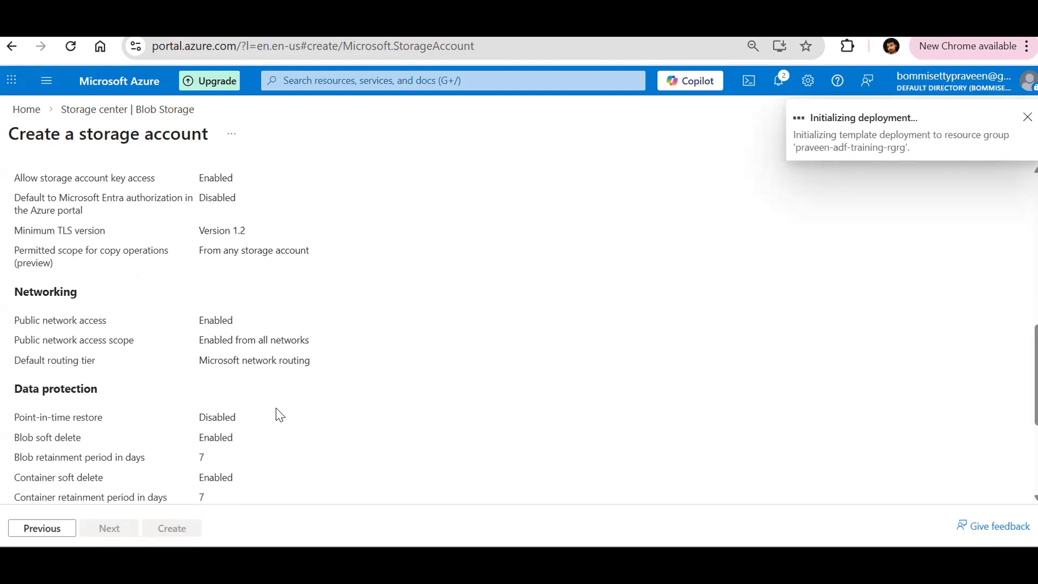
Refresh the deployment status and open the deployed storage account resource.
{"action": "scroll", "coordinate": [279, 415], "scroll_direction": "up", "scroll_amount": 2}
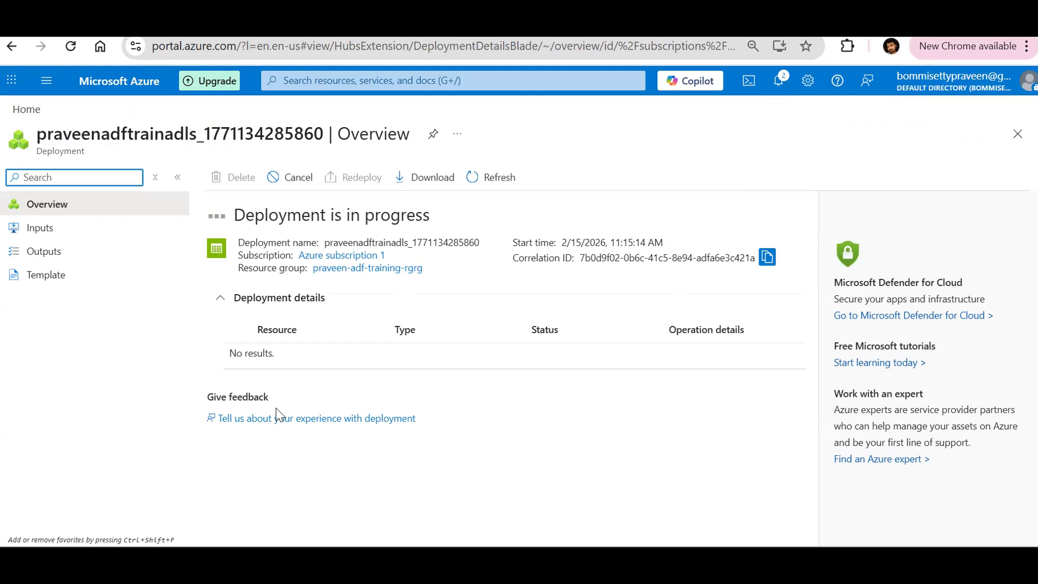
{"action": "left_click", "coordinate": [474, 179]}
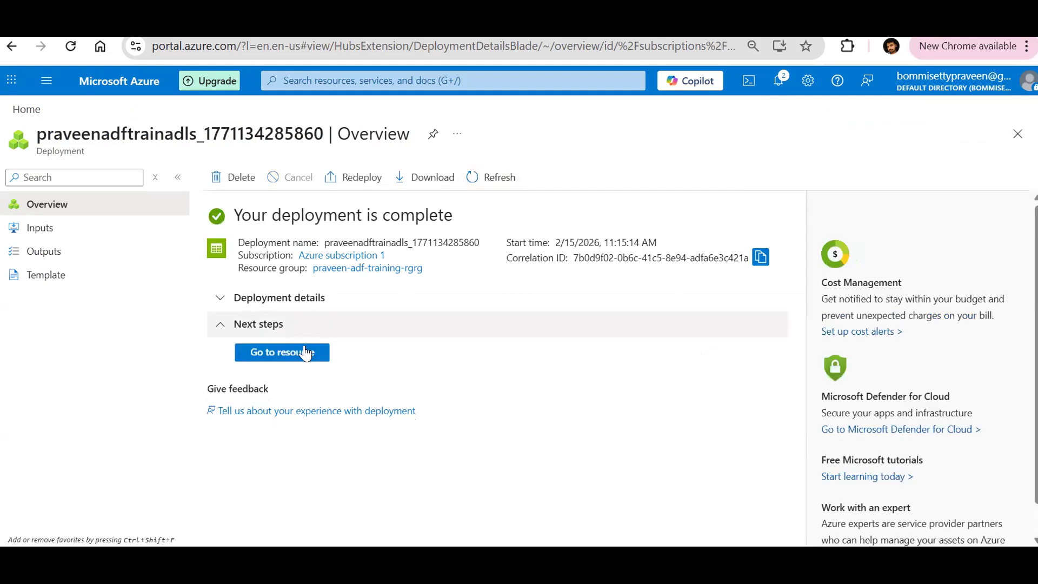
{"action": "left_click", "coordinate": [305, 353]}
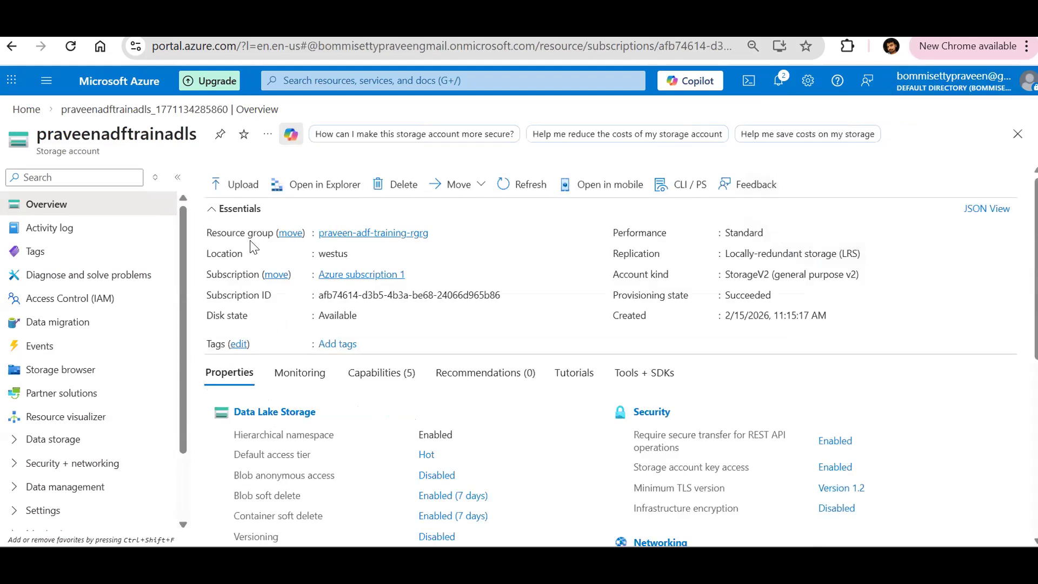
Open the storage account's resource group and refresh its list of resources.
{"action": "left_click", "coordinate": [340, 237]}
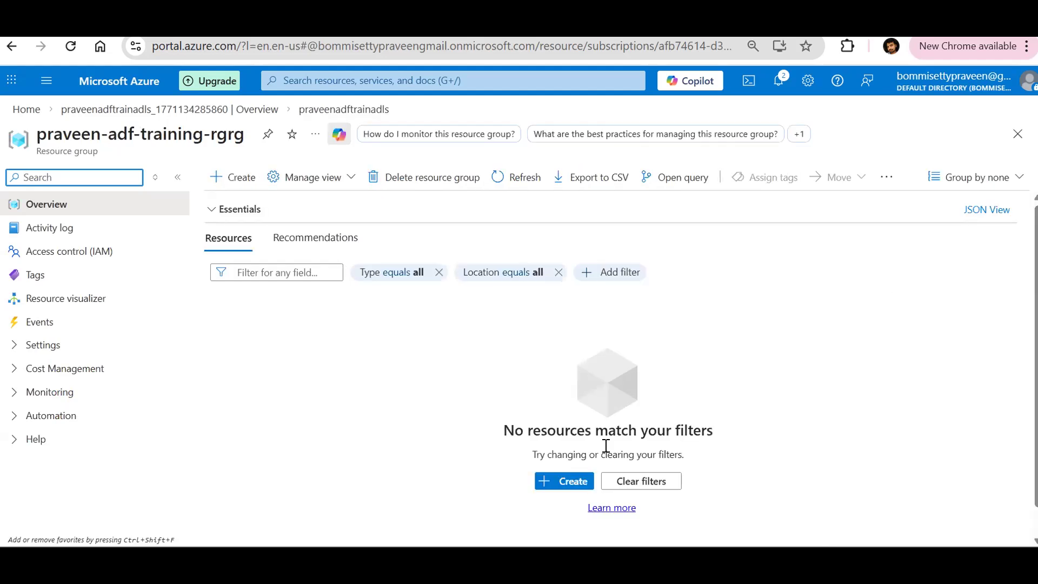
{"action": "left_click", "coordinate": [507, 181]}
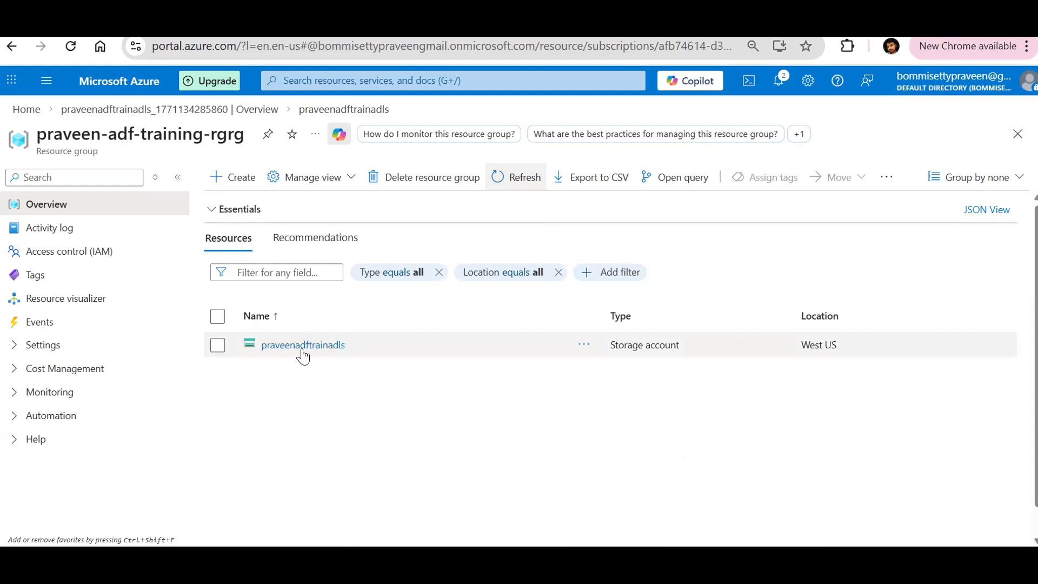
Find the Storage accounts service by searching for "storage" and start creating another storage account.
{"action": "left_click", "coordinate": [236, 177]}
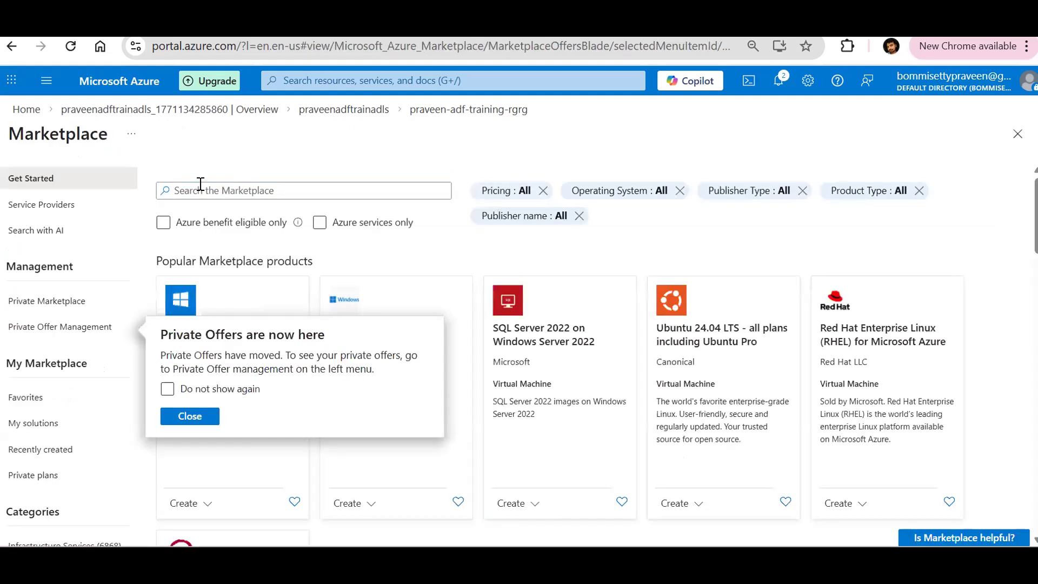
{"action": "left_click", "coordinate": [334, 75]}
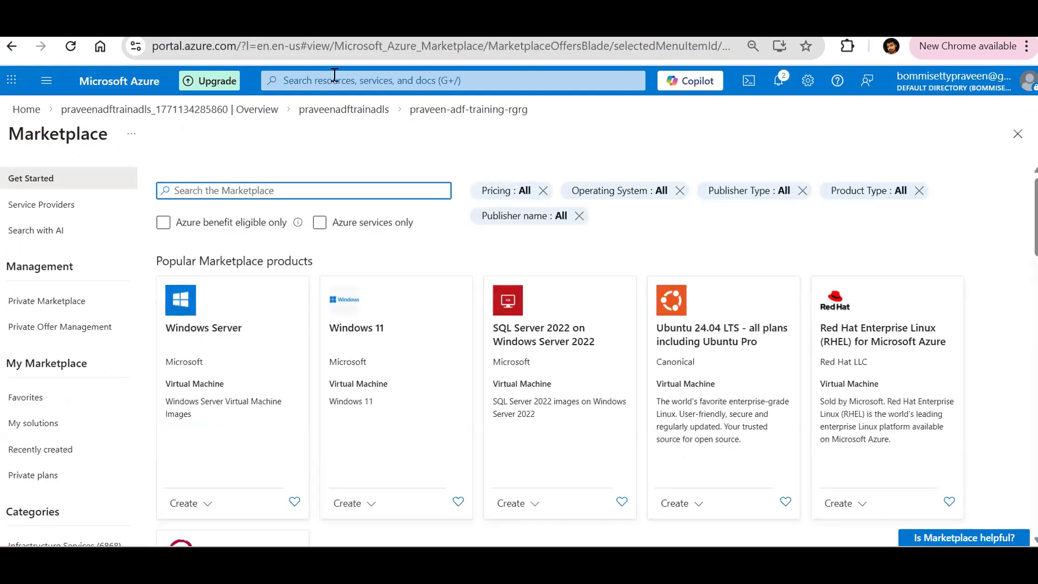
{"action": "left_click", "coordinate": [335, 75]}
{"action": "type", "text": "storage"}
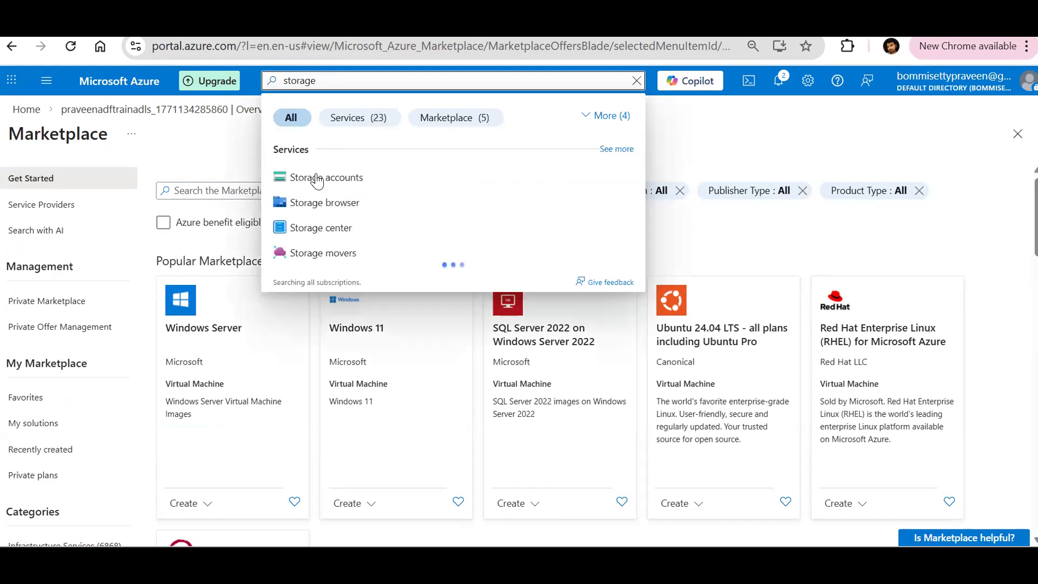
{"action": "left_click", "coordinate": [317, 180]}
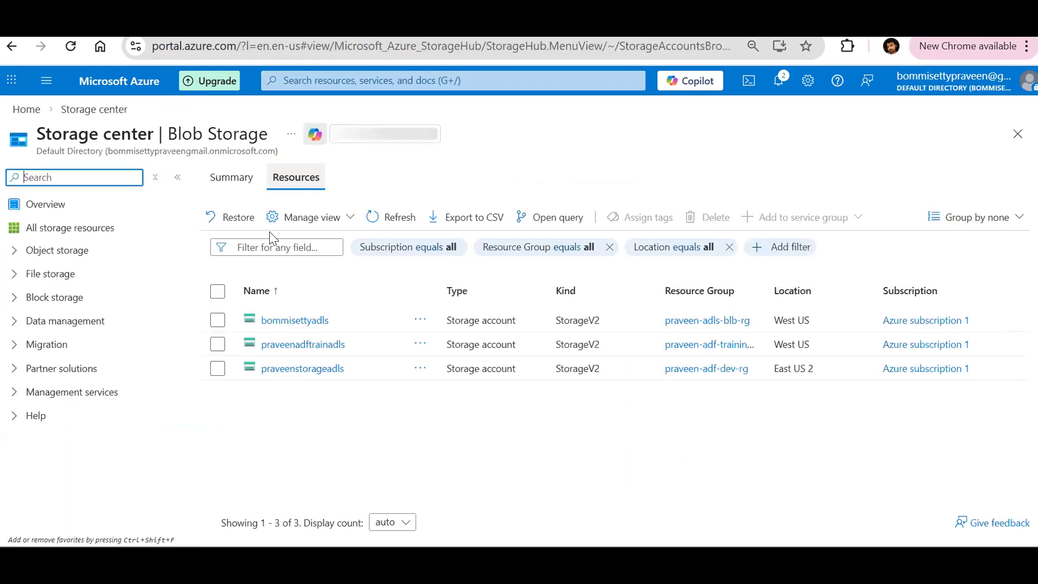
{"action": "left_click", "coordinate": [239, 234]}
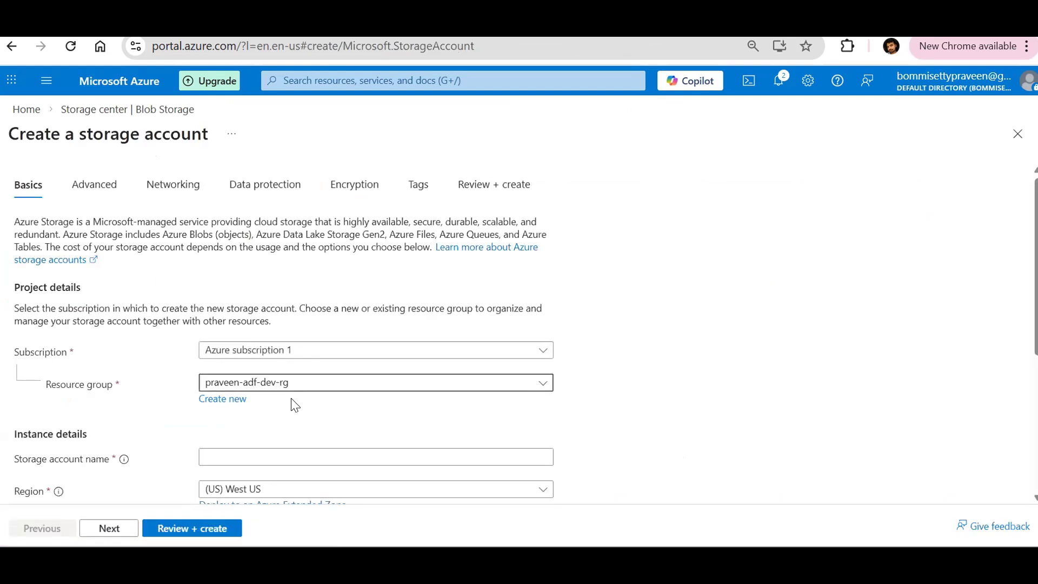
Select the ADF training resource group and name the storage account with the owner's first name followed by "adftrainblob".
{"action": "left_click", "coordinate": [291, 387]}
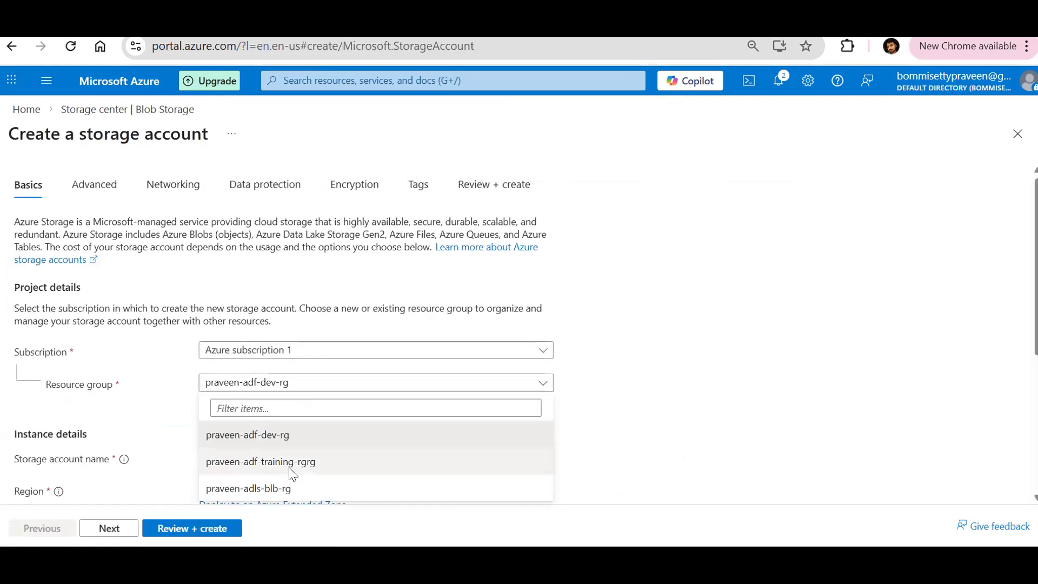
{"action": "left_click", "coordinate": [291, 469]}
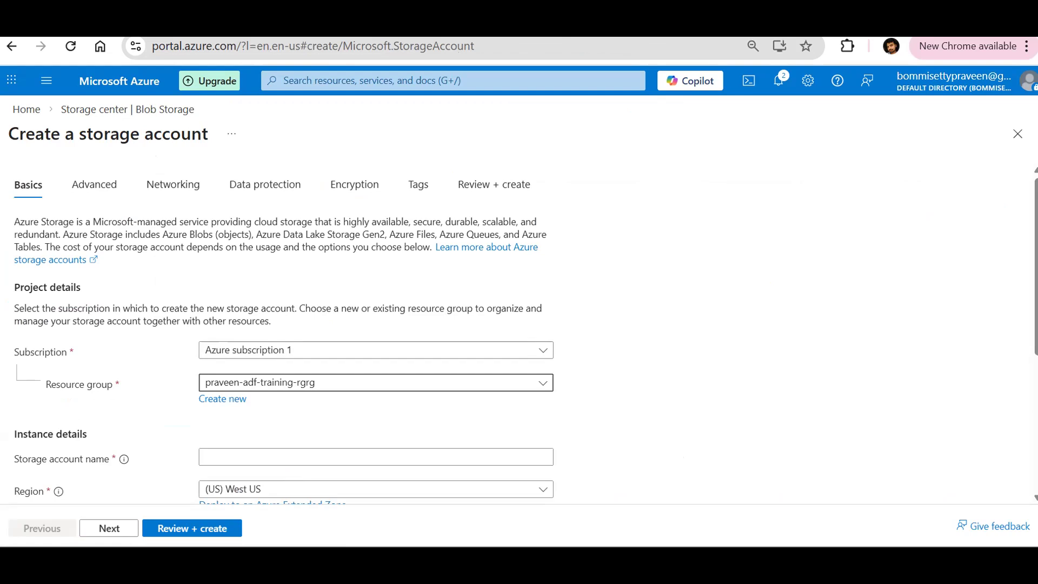
{"action": "scroll", "coordinate": [382, 398], "scroll_direction": "down", "scroll_amount": 1}
{"action": "left_click", "coordinate": [304, 400]}
{"action": "type", "text": "praveen"}
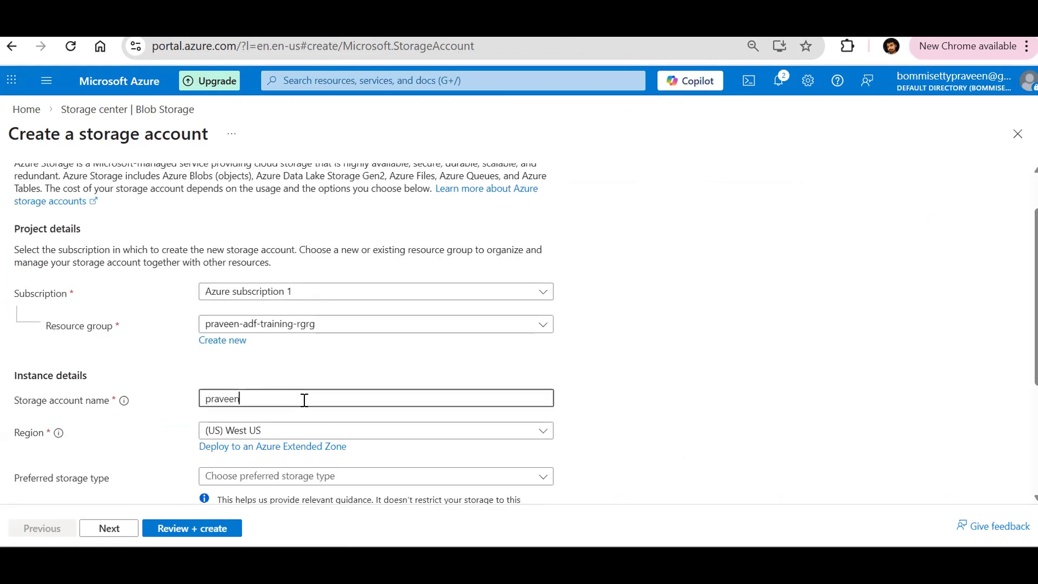
{"action": "type", "text": "adftrainblob"}
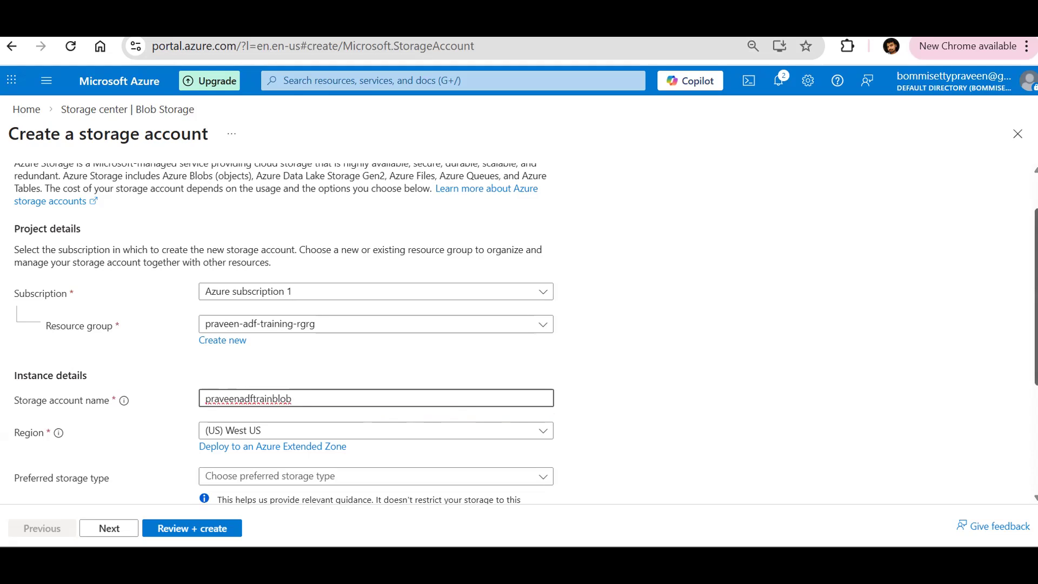
Set the preferred storage type to Azure Blob Storage or Azure Data Lake Storage Gen 2 and redundancy to Locally-redundant storage (LRS).
{"action": "scroll", "coordinate": [378, 338], "scroll_direction": "down", "scroll_amount": 3}
{"action": "scroll", "coordinate": [378, 338], "scroll_direction": "down", "scroll_amount": 1}
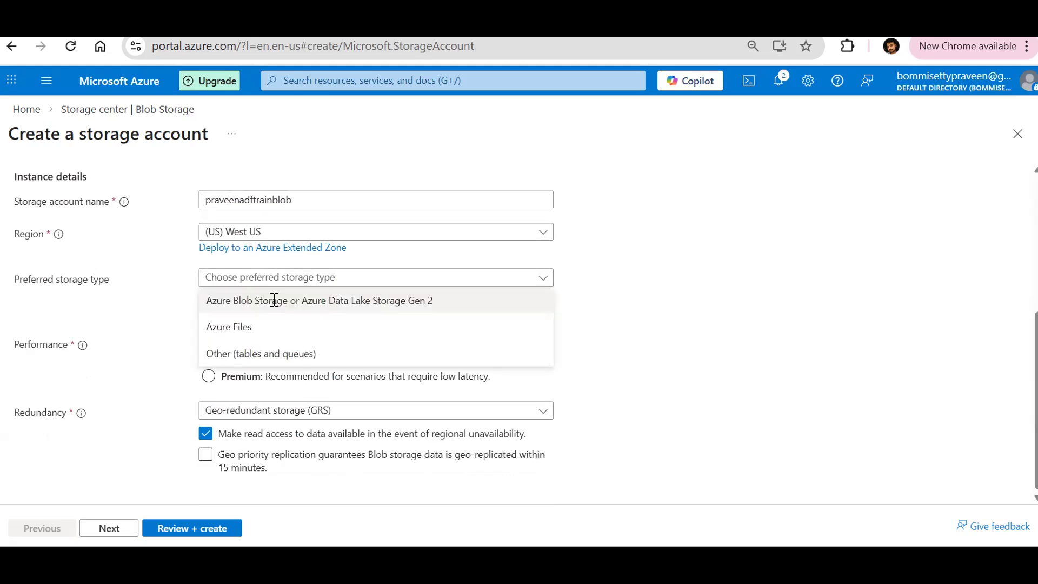
{"action": "left_click", "coordinate": [274, 300]}
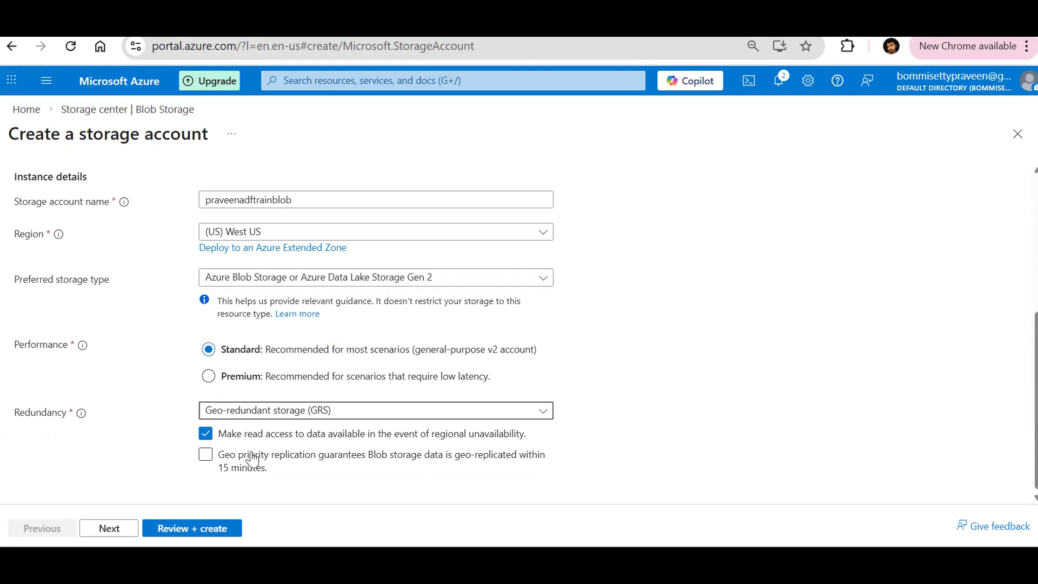
{"action": "left_click", "coordinate": [252, 453]}
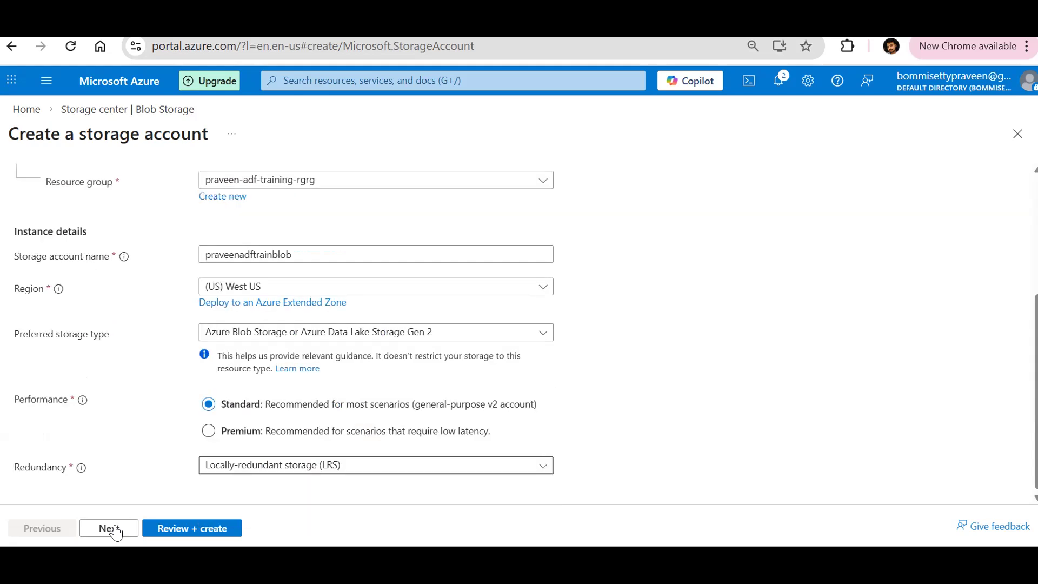
Leave the hierarchical namespace disabled in the advanced settings and proceed to the final review.
{"action": "left_click", "coordinate": [110, 528]}
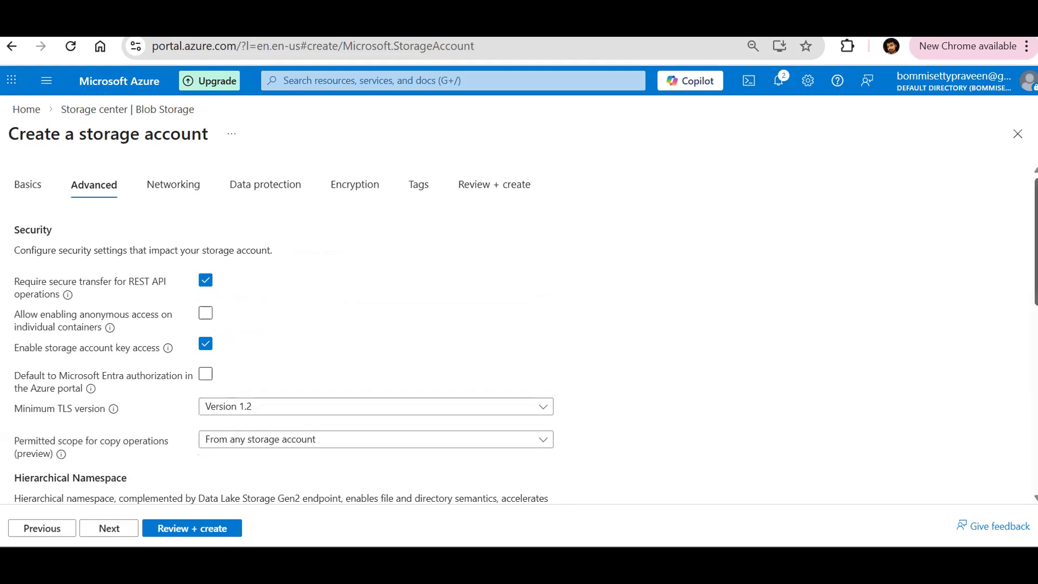
{"action": "scroll", "coordinate": [689, 430], "scroll_direction": "down", "scroll_amount": 4}
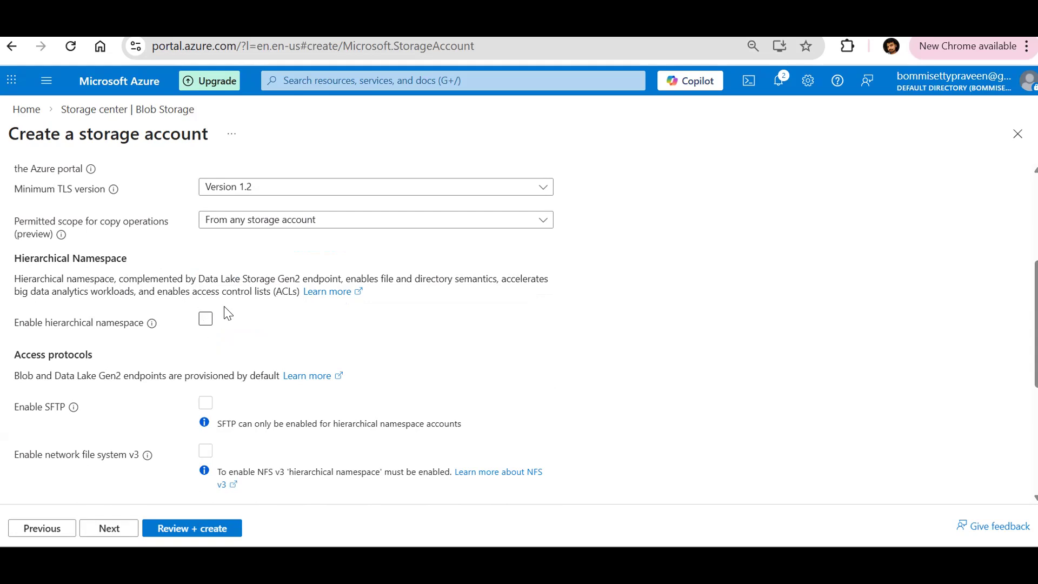
{"action": "left_click", "coordinate": [175, 532]}
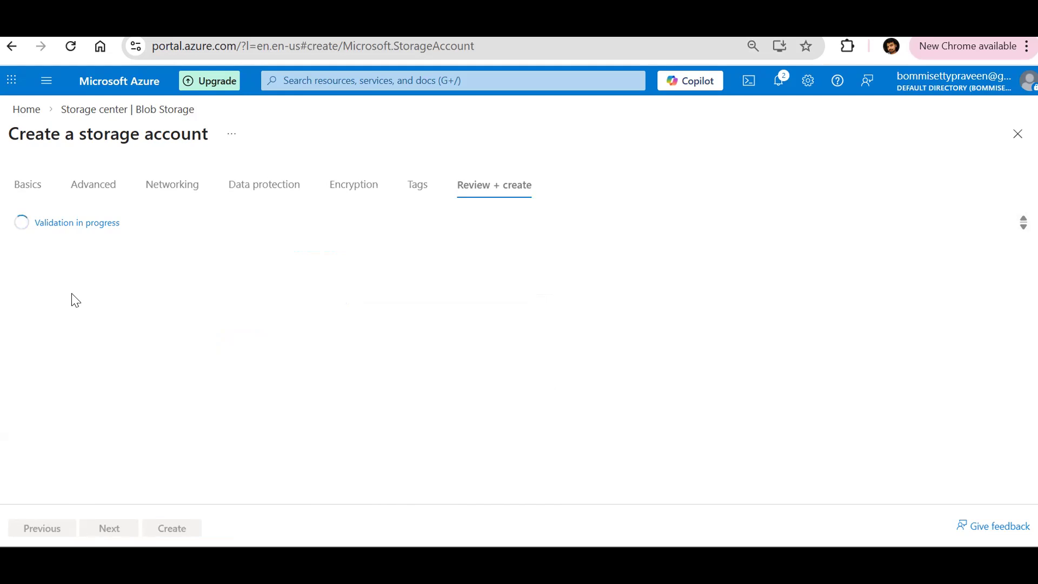
Switch to the PowerPoint presentation, view the Step By Step Execution slide, and return to the Azure portal.
{"action": "key", "text": "alt+Tab"}
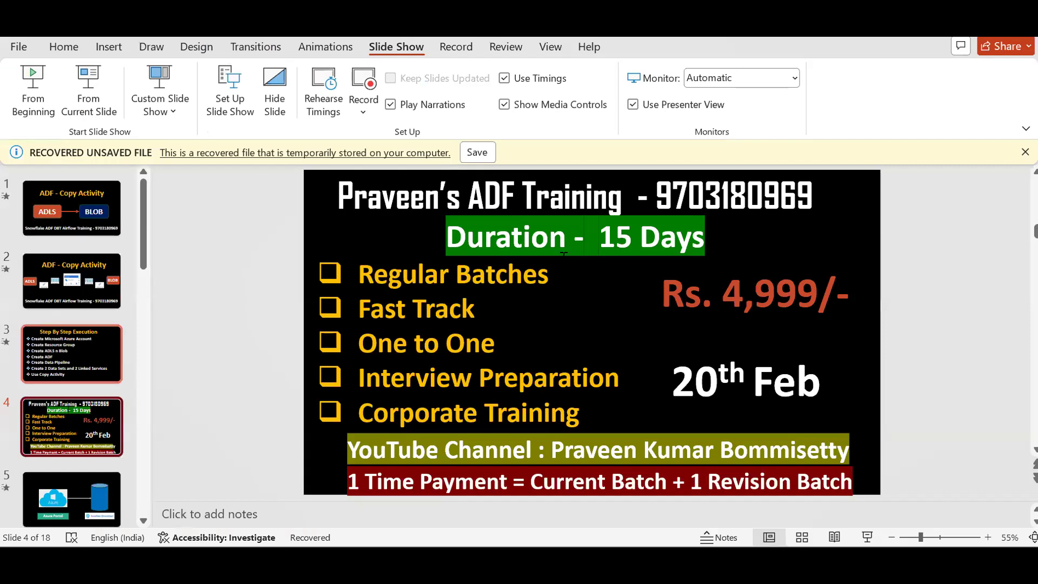
{"action": "left_click", "coordinate": [71, 354]}
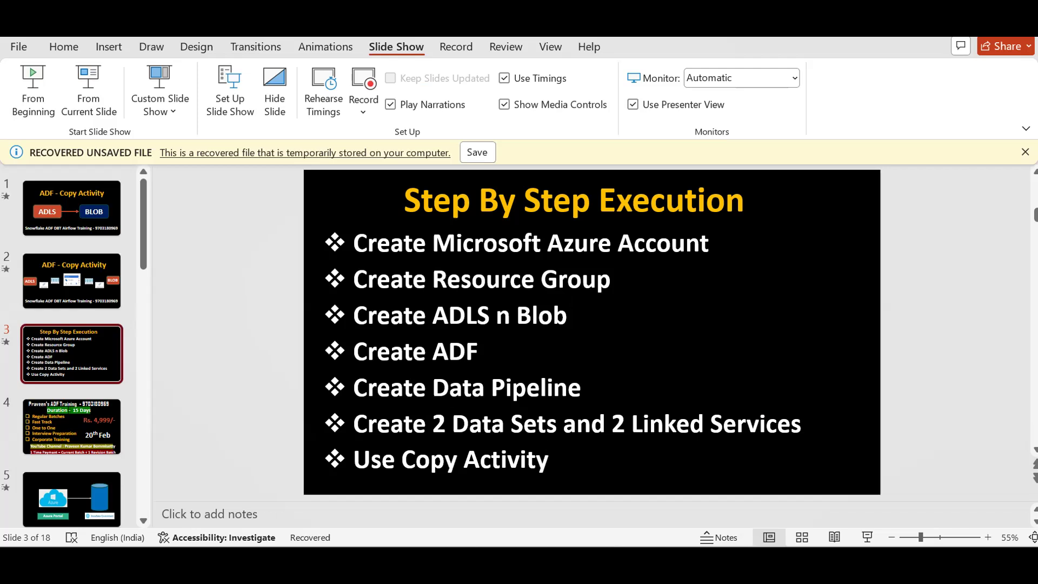
{"action": "key", "text": "alt+Tab"}
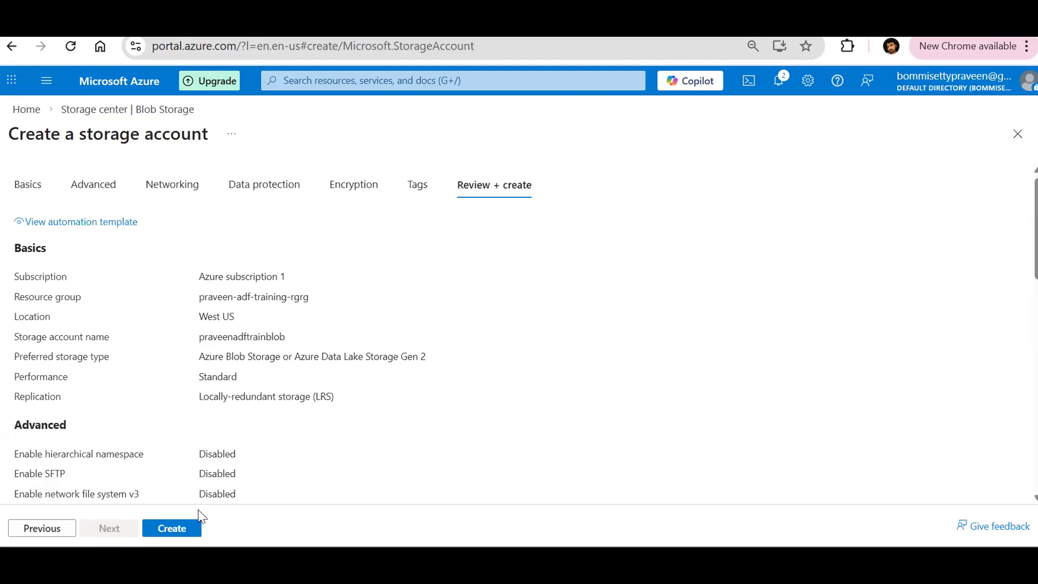
Create the blob storage account and open it from its resource group in a separate browser tab.
{"action": "left_click", "coordinate": [193, 530]}
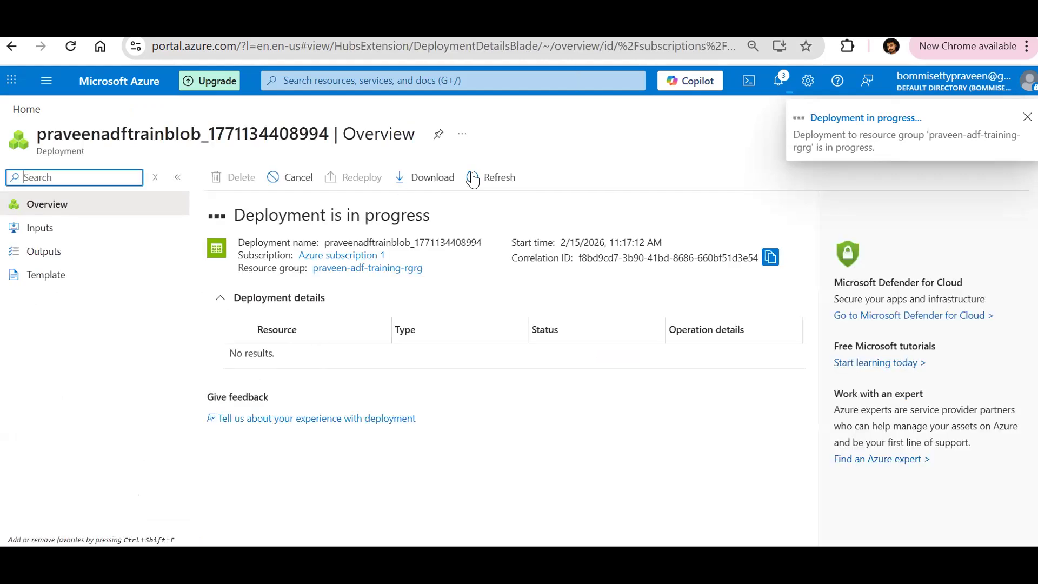
{"action": "left_click", "coordinate": [472, 179]}
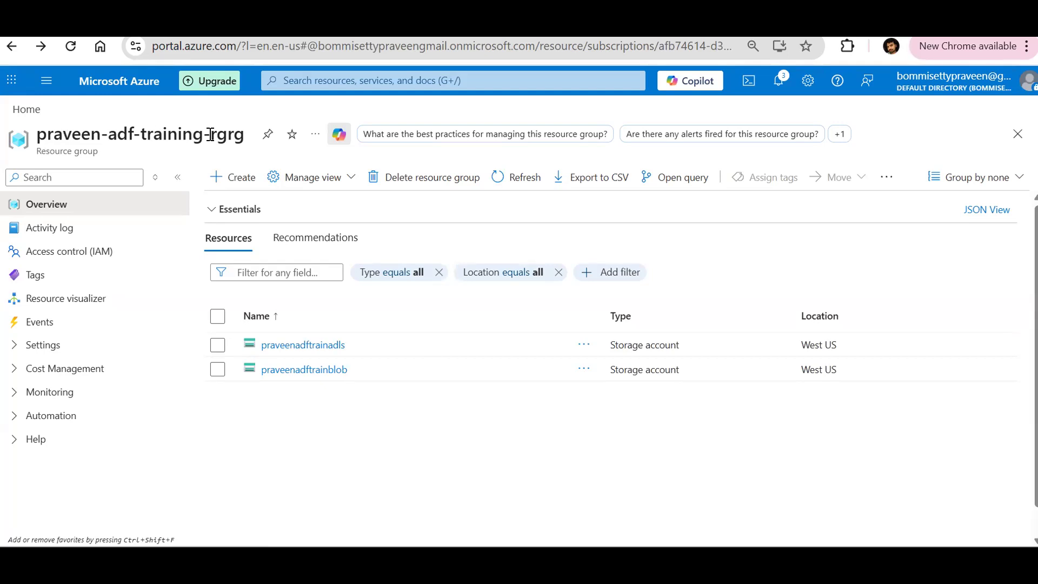
{"action": "left_click", "coordinate": [309, 376]}
{"action": "right_click", "coordinate": [311, 376]}
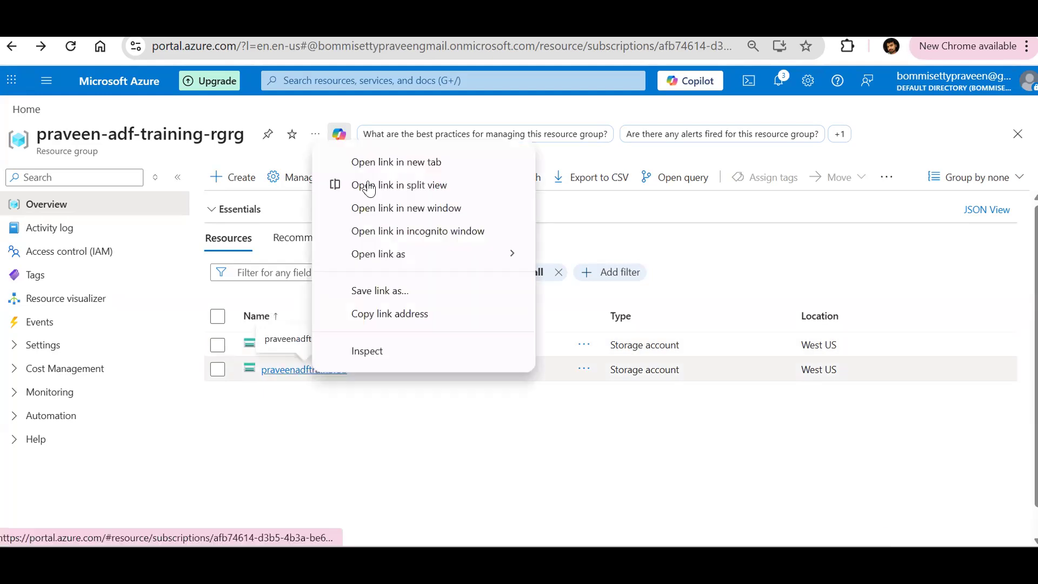
{"action": "left_click", "coordinate": [382, 162]}
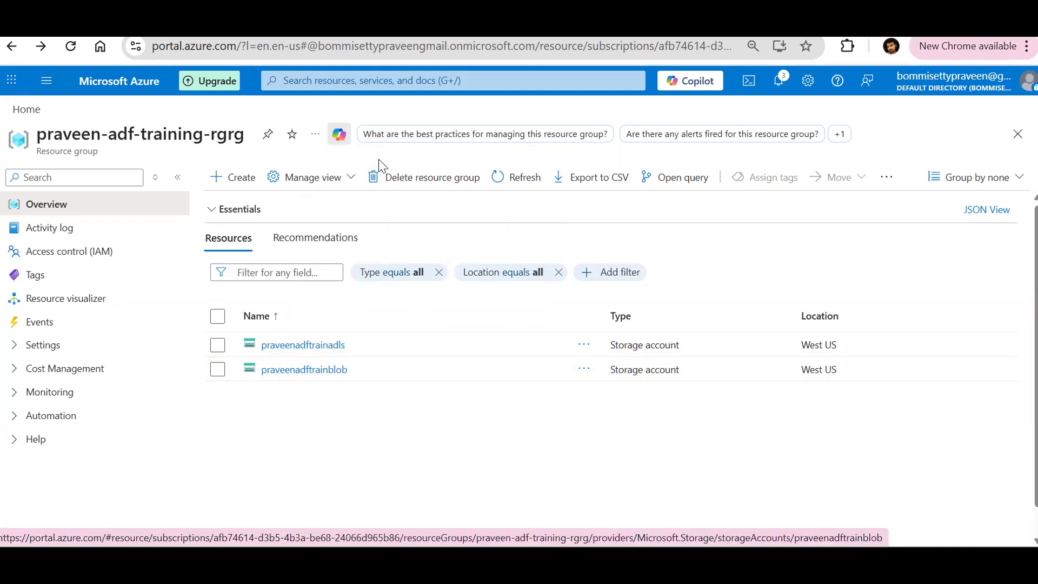
Create a container named "source" in the Data Lake storage account.
{"action": "left_click", "coordinate": [316, 346]}
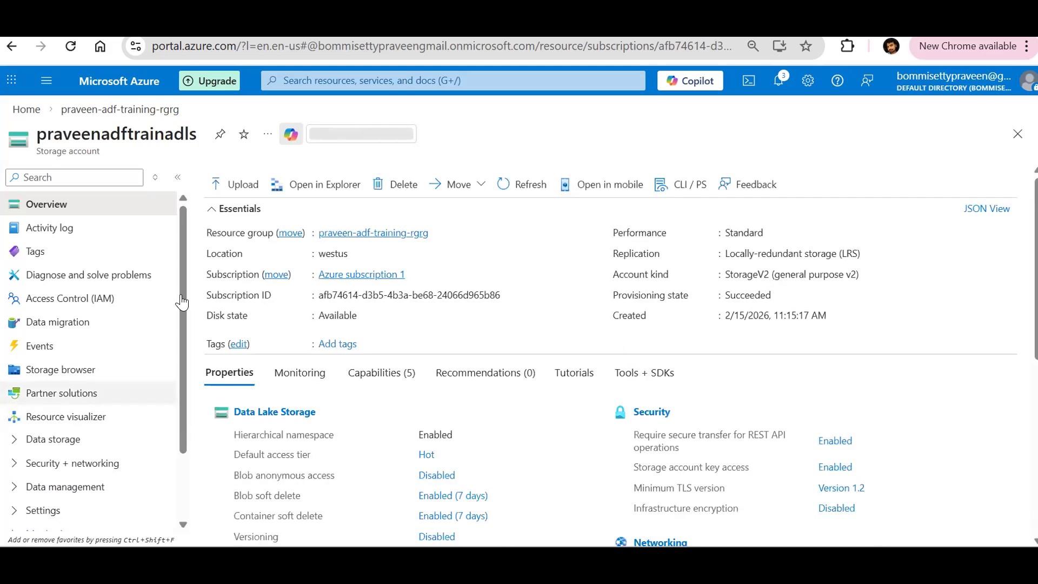
{"action": "scroll", "coordinate": [170, 354], "scroll_direction": "down", "scroll_amount": 1}
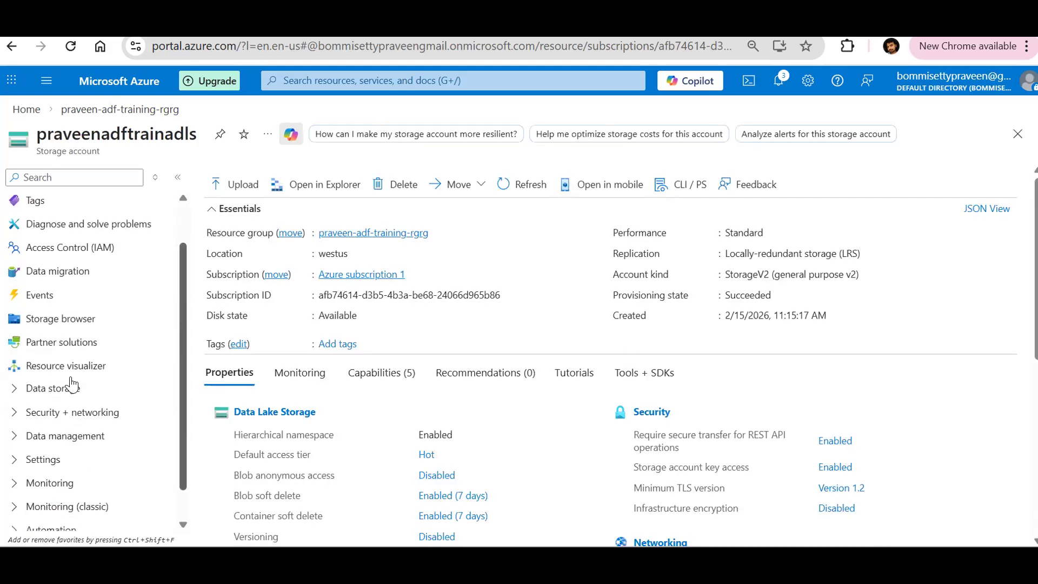
{"action": "left_click", "coordinate": [32, 389]}
{"action": "left_click", "coordinate": [58, 416]}
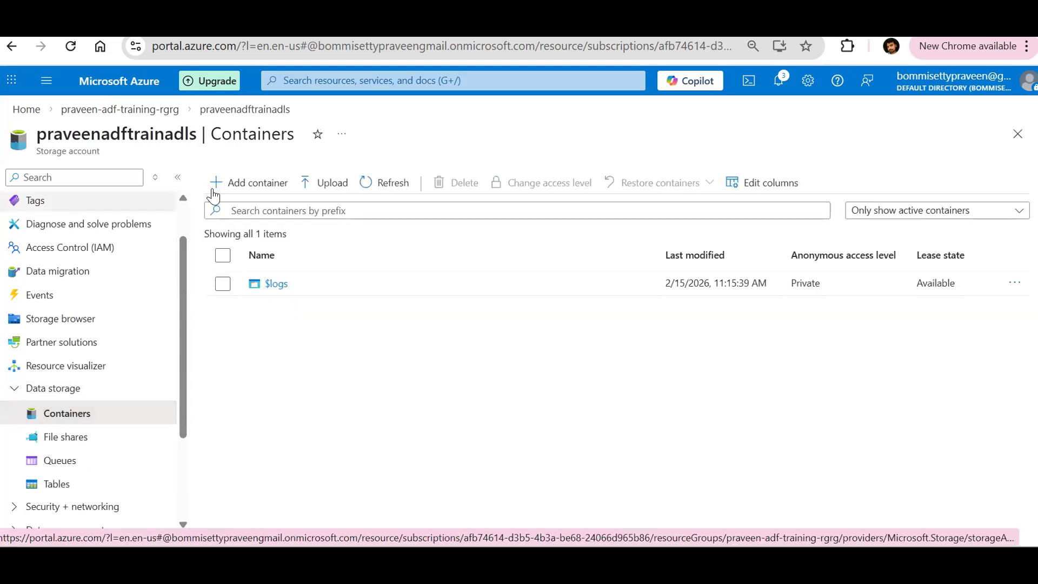
{"action": "left_click", "coordinate": [237, 186]}
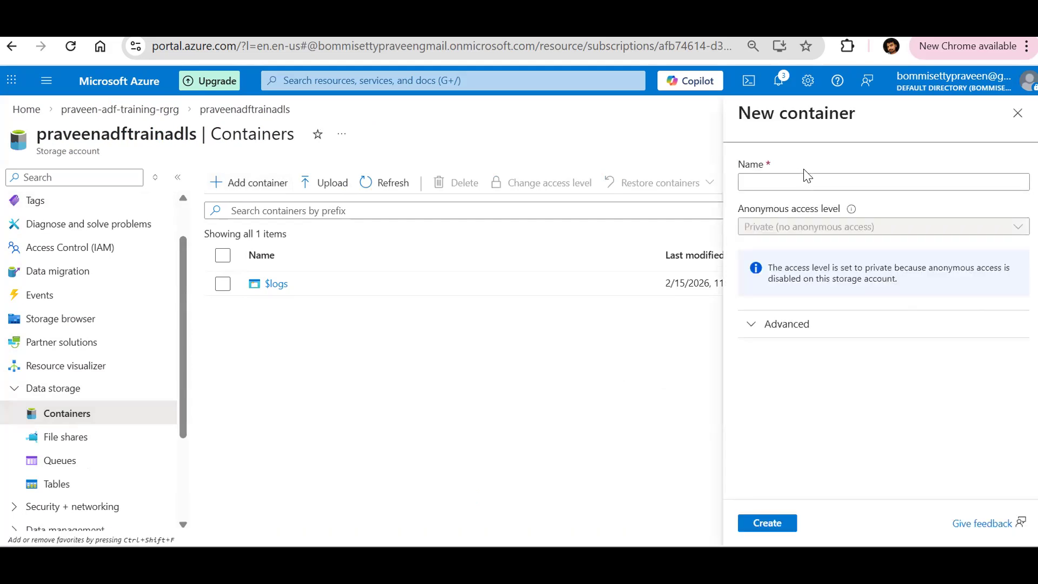
{"action": "left_click", "coordinate": [793, 178]}
{"action": "type", "text": "sou"}
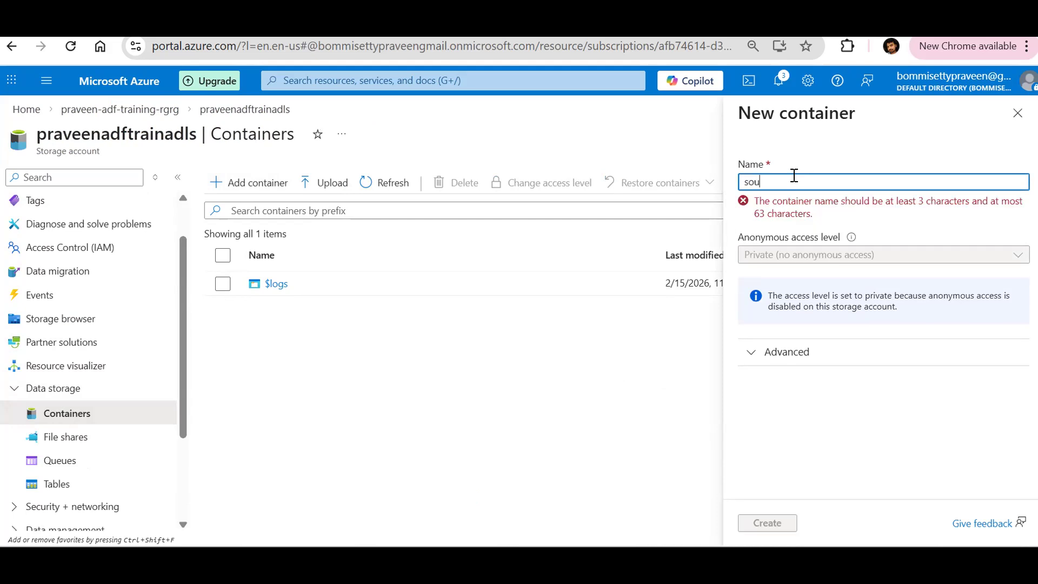
{"action": "type", "text": "rce"}
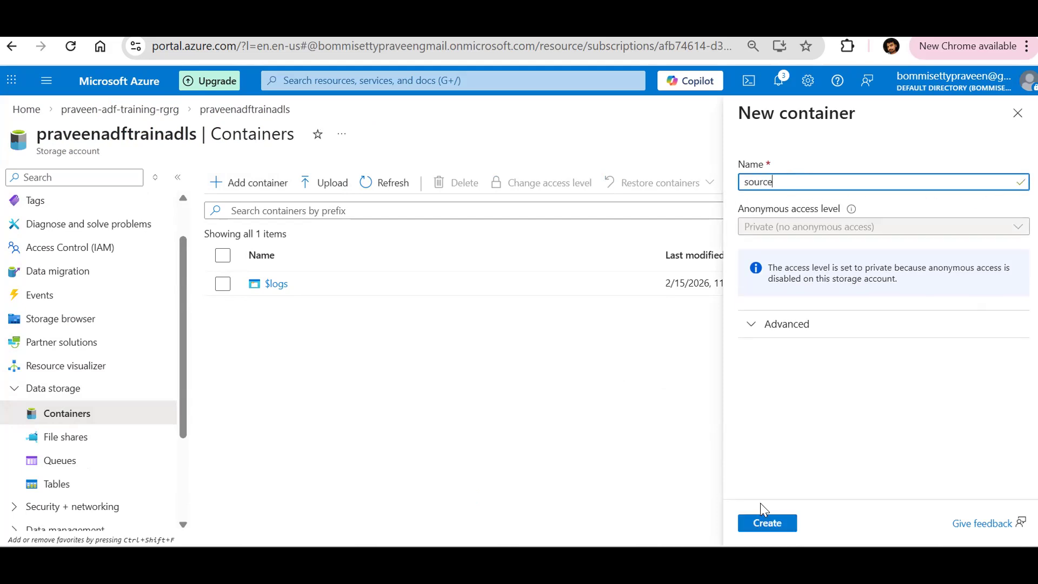
{"action": "left_click", "coordinate": [762, 523]}
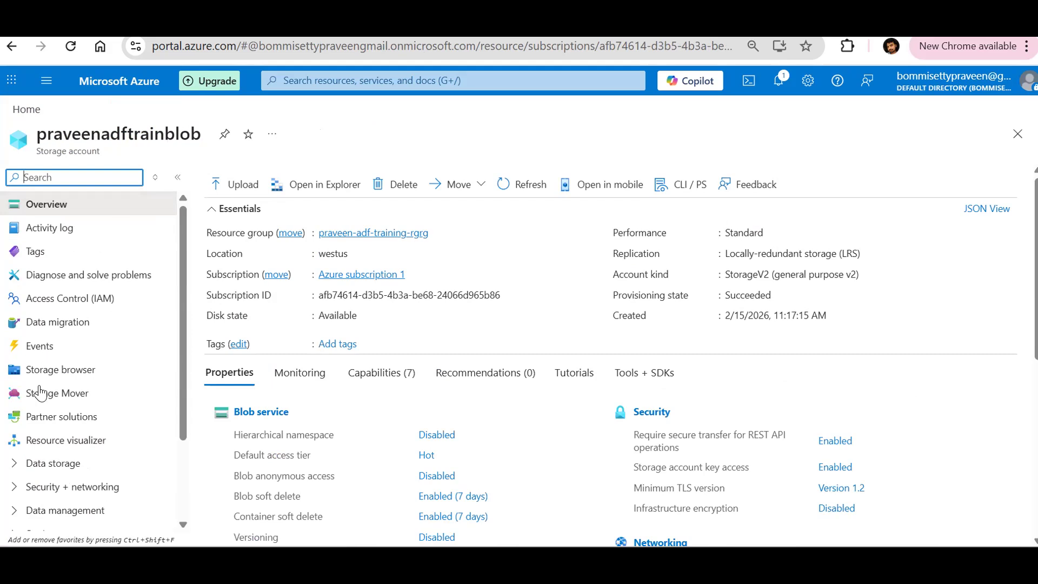
Create a container named "target" in the blob storage account.
{"action": "left_click", "coordinate": [49, 471]}
{"action": "left_click", "coordinate": [53, 488]}
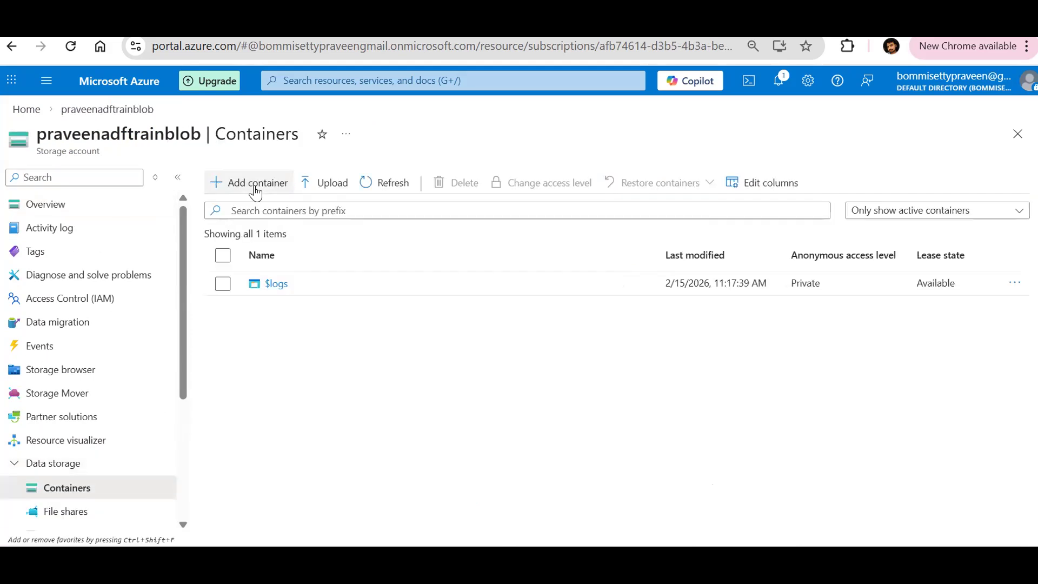
{"action": "left_click", "coordinate": [255, 184]}
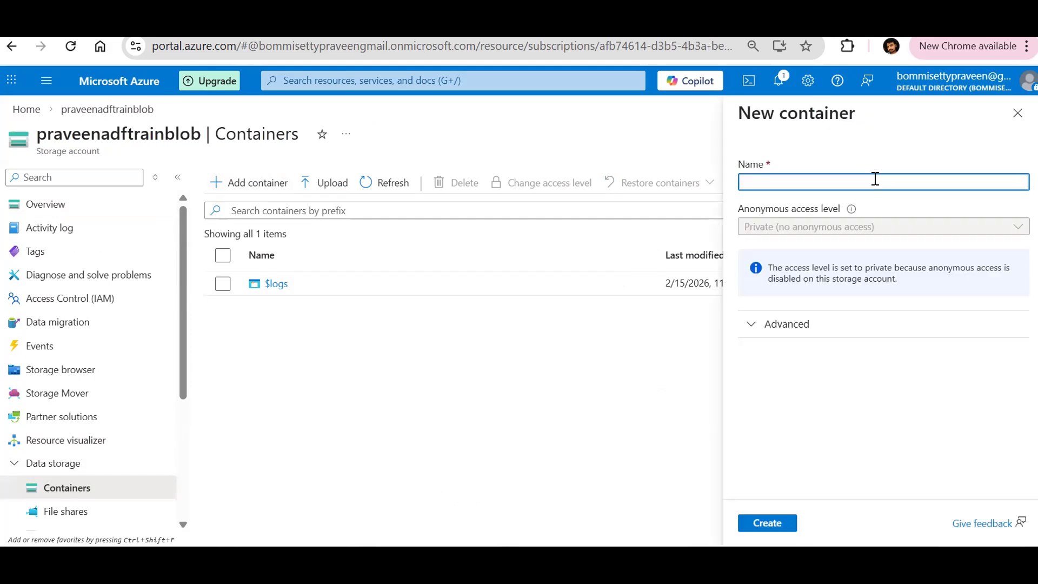
{"action": "type", "text": "target"}
{"action": "left_click", "coordinate": [764, 522]}
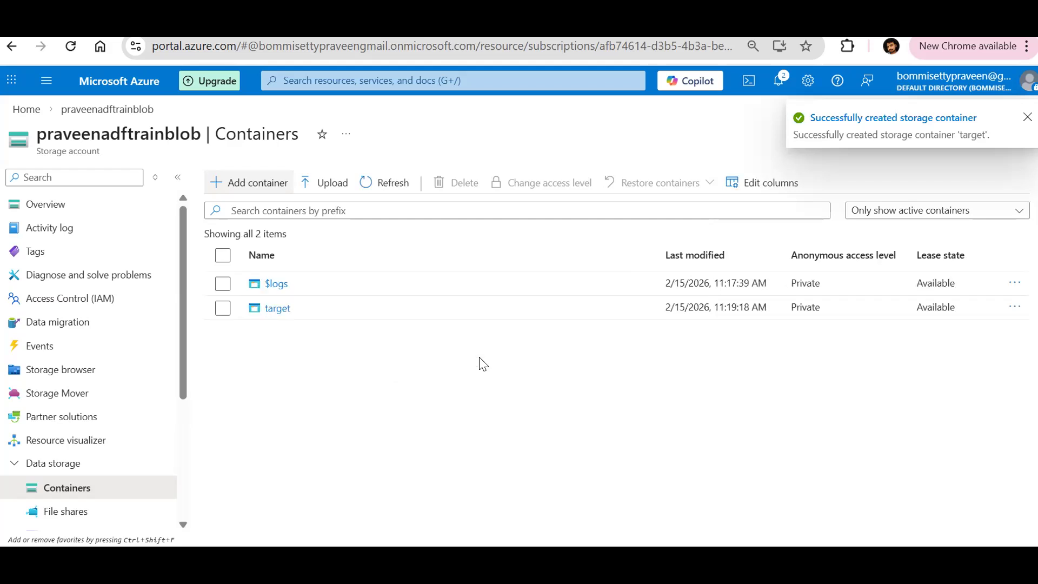
Open the blob account's target container and the Data Lake account's source container.
{"action": "left_click", "coordinate": [272, 311]}
{"action": "left_click", "coordinate": [277, 308]}
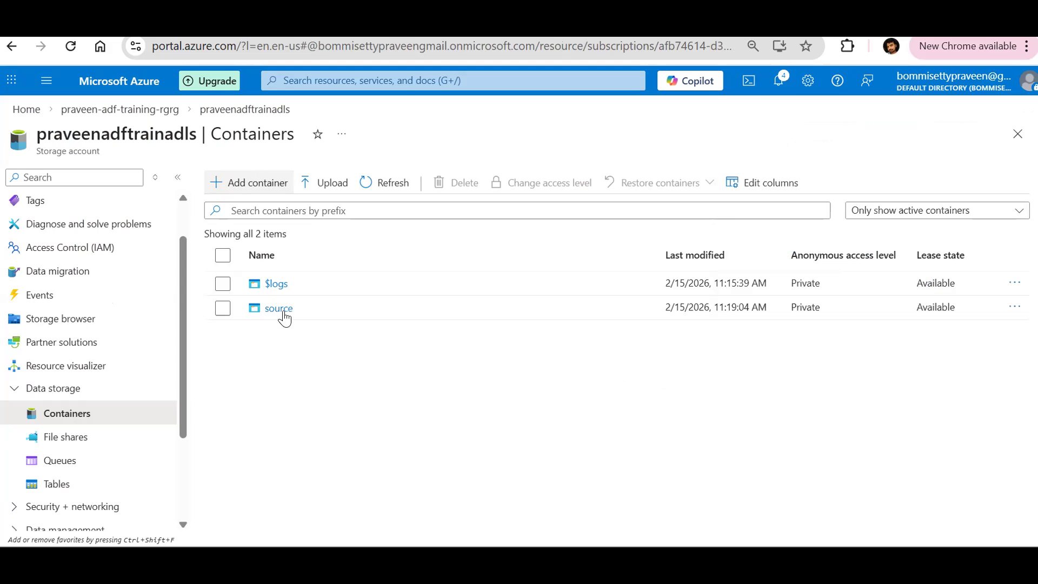
{"action": "left_click", "coordinate": [281, 309]}
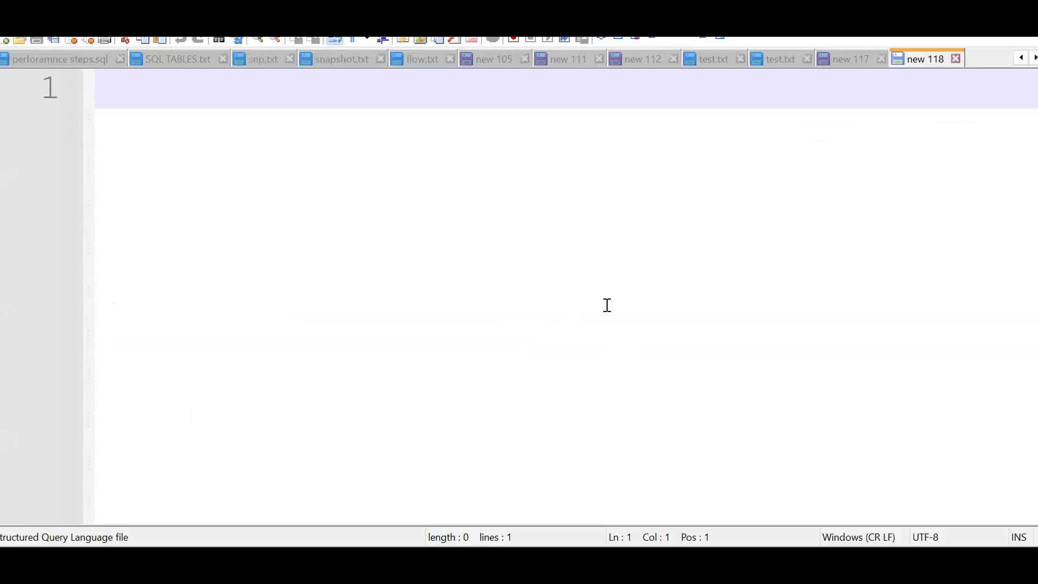
Enter the header line "course_id,course_name" and the first record "1,SQL" in the blank text file.
{"action": "type", "text": "course_"}
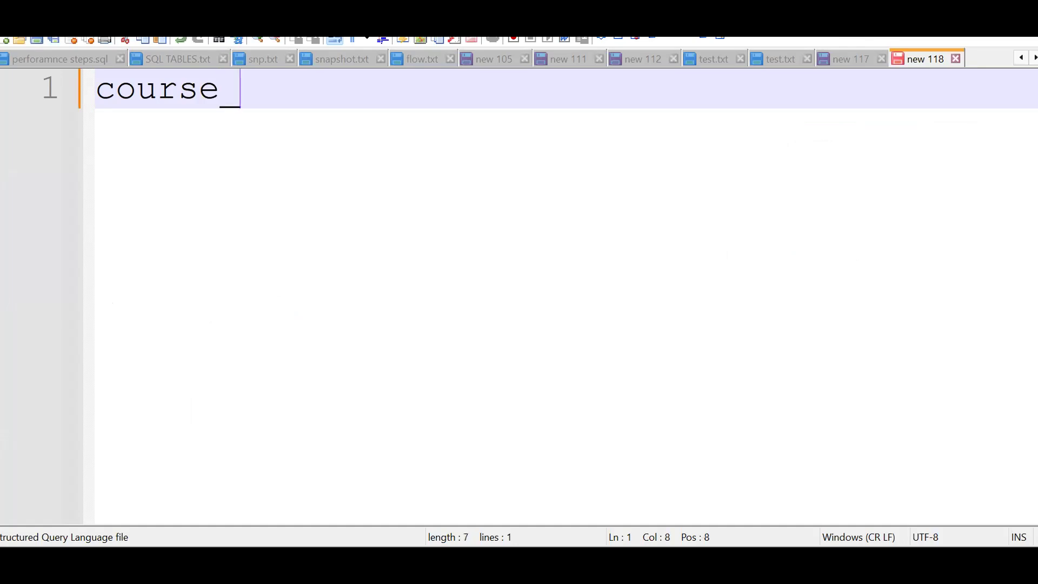
{"action": "type", "text": "id,cours"}
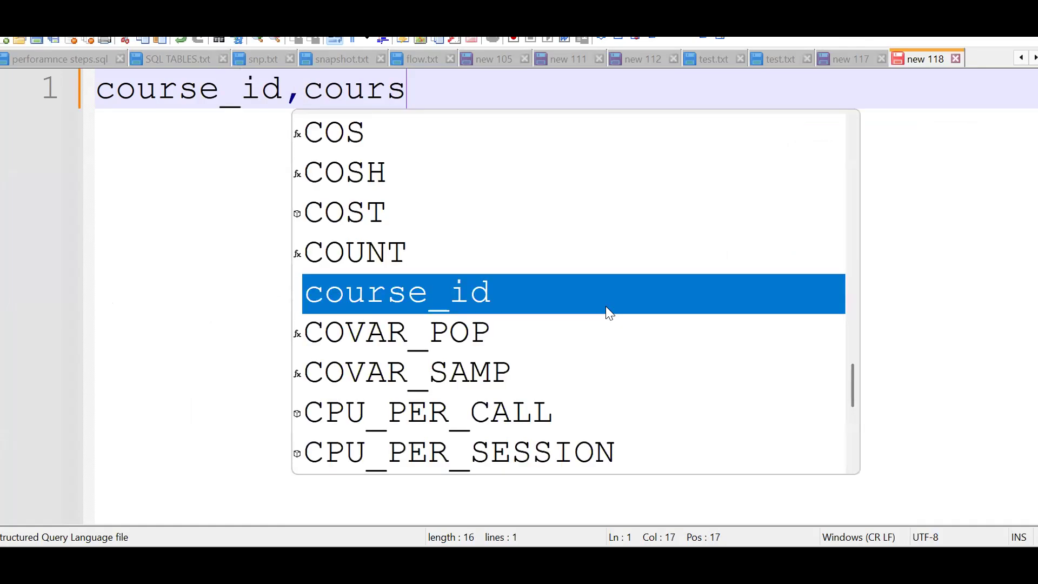
{"action": "type", "text": "e_name"}
{"action": "key", "text": "Return"}
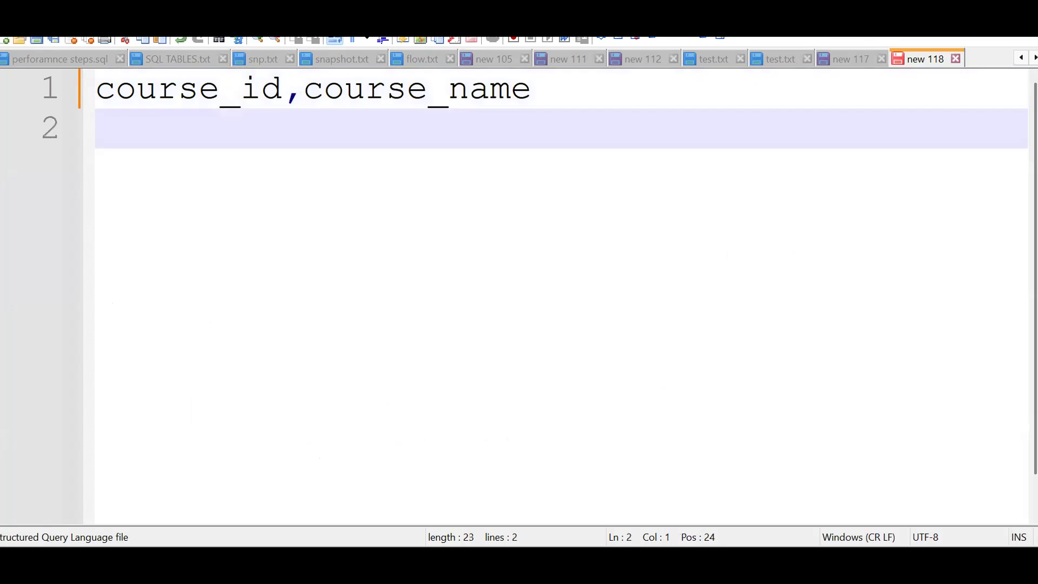
{"action": "type", "text": "1,sql"}
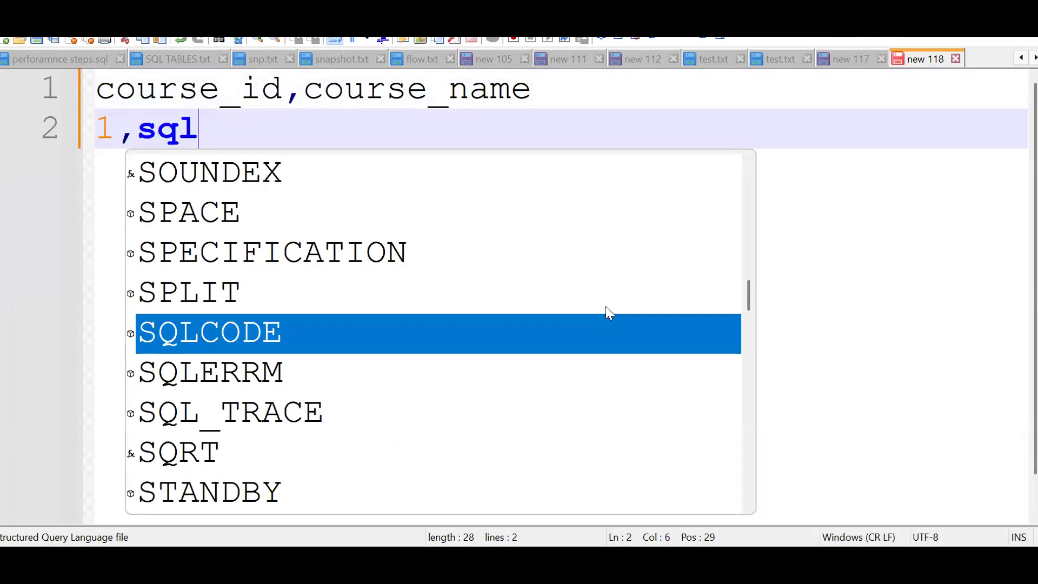
{"action": "key", "text": "Return"}
{"action": "key", "text": "BackSpace"}
{"action": "key", "text": "BackSpace"}
{"action": "key", "text": "BackSpace"}
{"action": "key", "text": "BackSpace"}
{"action": "key", "text": "Return"}
Add the records "2,snowflake", "3,dbt", "4,adf" and "5,airflow" on separate lines below the SQL record.
{"action": "type", "text": "2"}
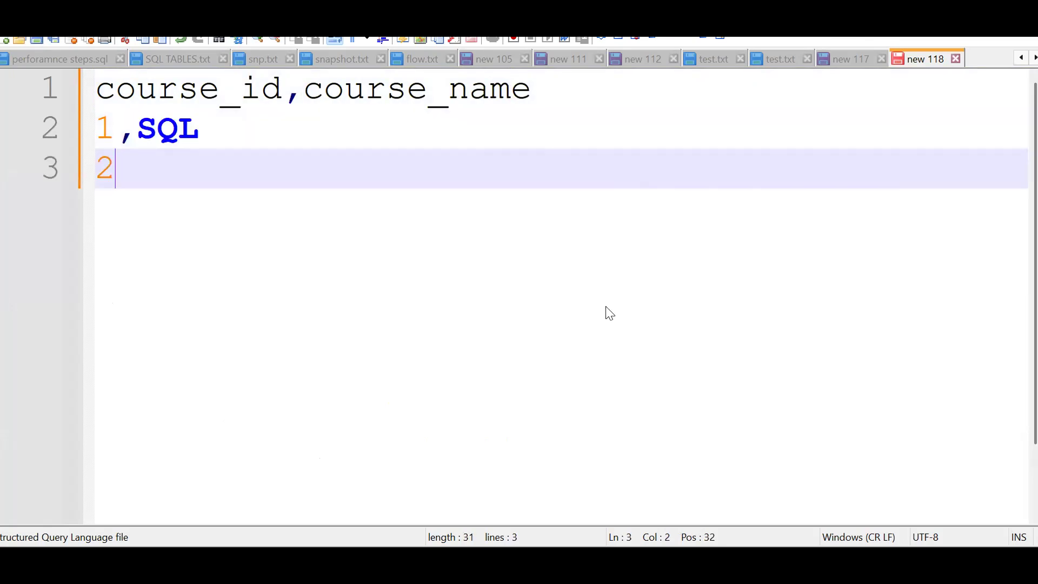
{"action": "type", "text": ",snowflake"}
{"action": "key", "text": "Return"}
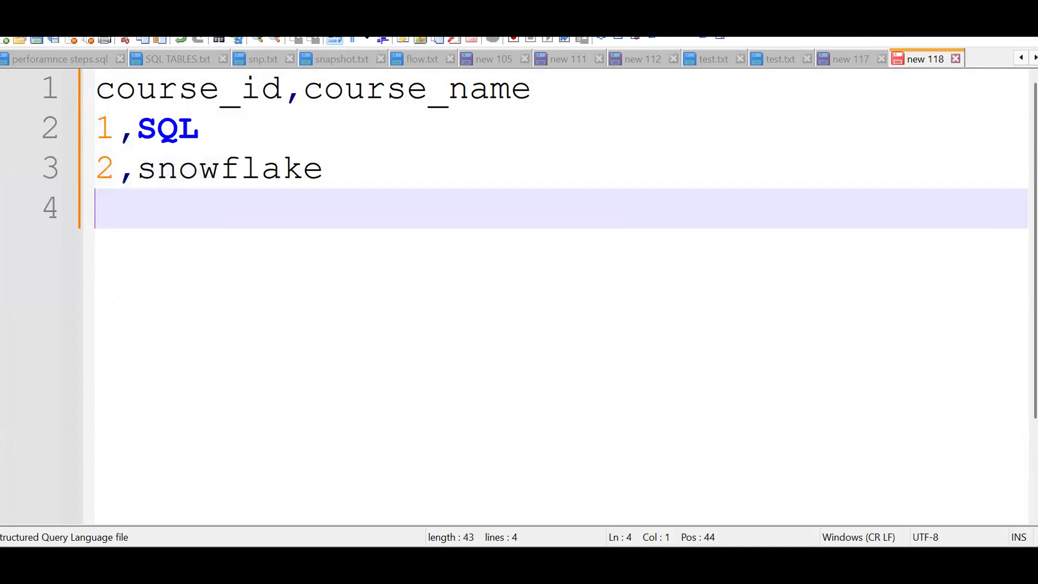
{"action": "type", "text": "3,dbt"}
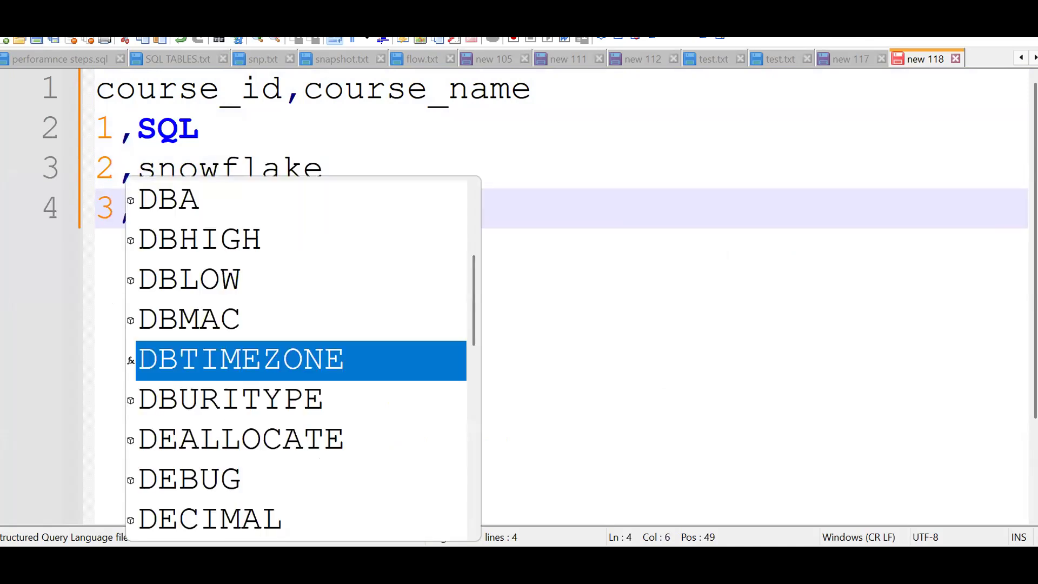
{"action": "key", "text": "Return"}
{"action": "type", "text": "3"}
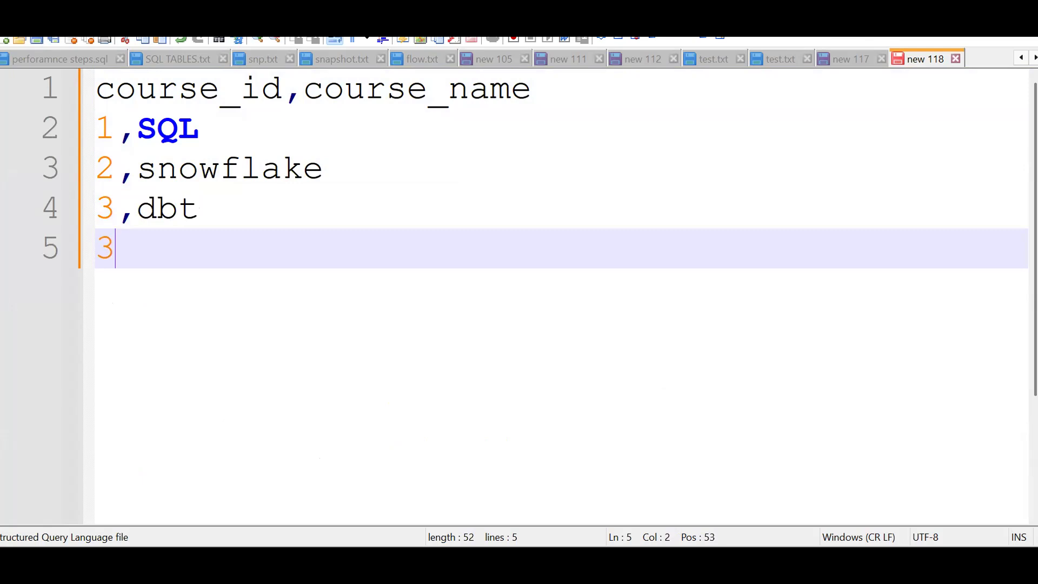
{"action": "key", "text": "BackSpace"}
{"action": "type", "text": "4,adf"}
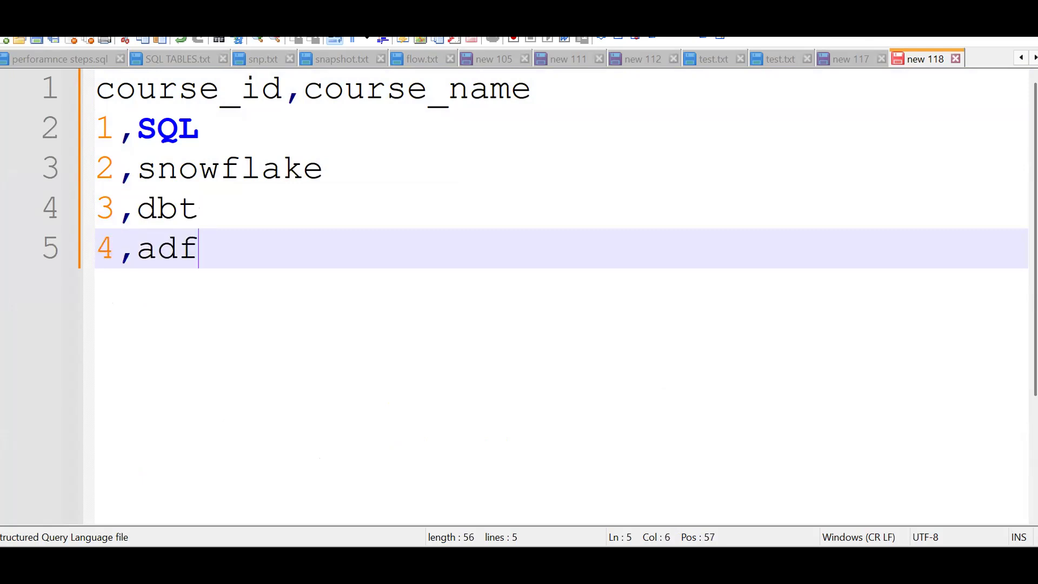
{"action": "key", "text": "Return"}
{"action": "type", "text": "5,ai"}
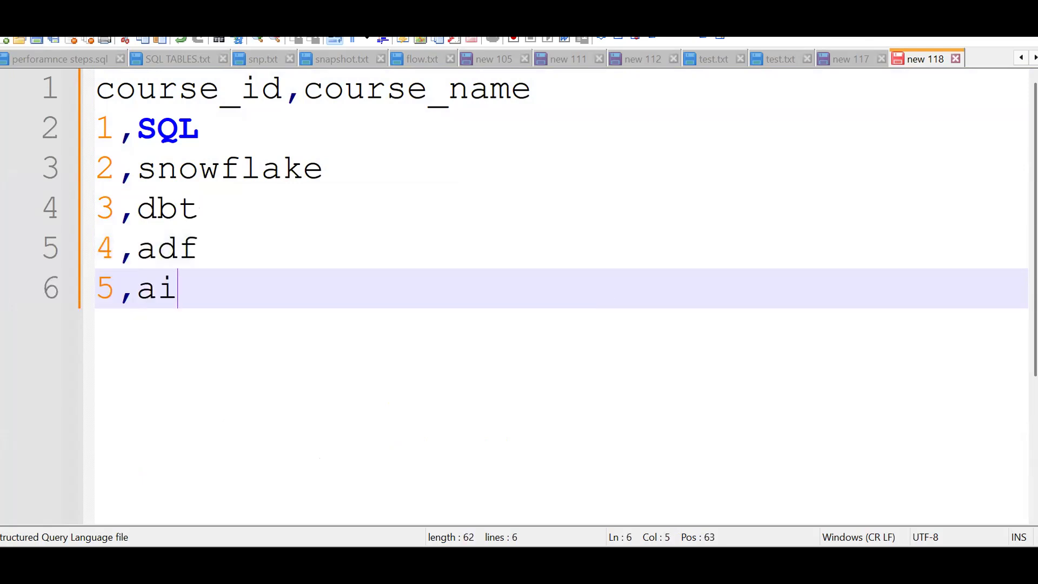
{"action": "type", "text": "rflow"}
Save the file to the Desktop as course_details with the Normal text file type.
{"action": "key", "text": "ctrl+s"}
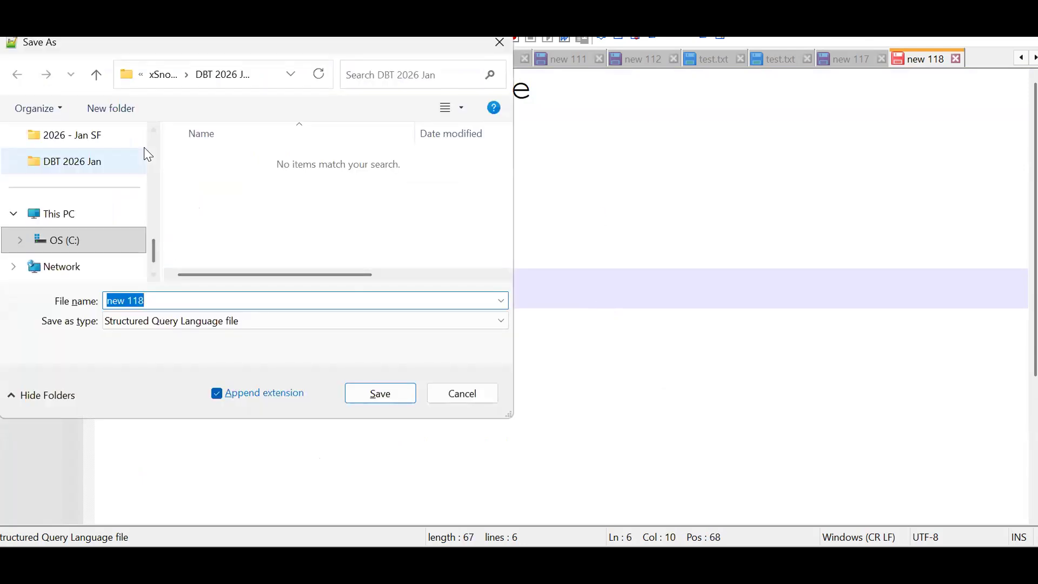
{"action": "scroll", "coordinate": [153, 144], "scroll_direction": "up", "scroll_amount": 3}
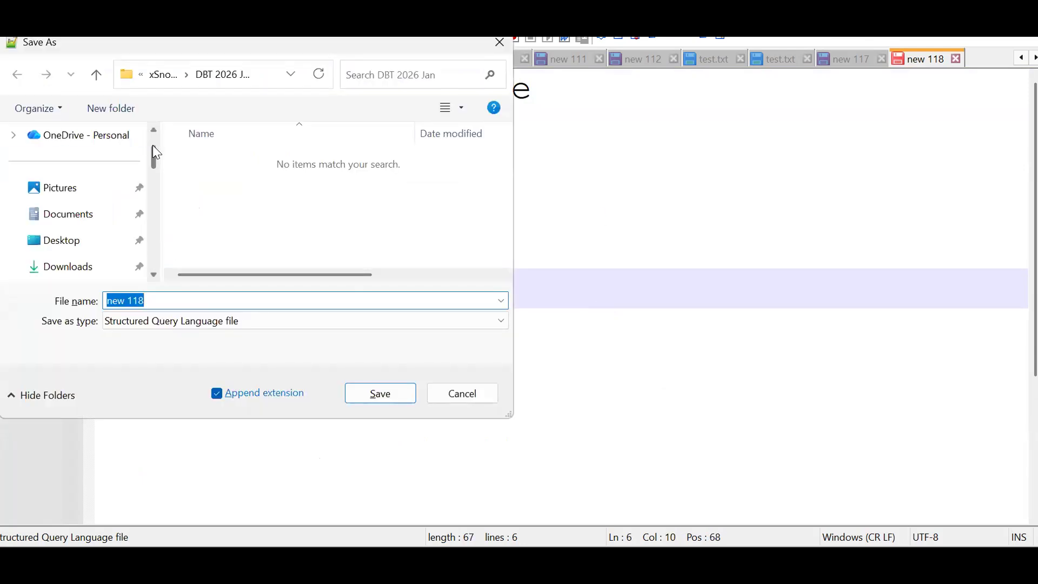
{"action": "left_click", "coordinate": [73, 240]}
{"action": "left_click", "coordinate": [175, 323]}
{"action": "key", "text": "ctrl+a"}
{"action": "type", "text": "co"}
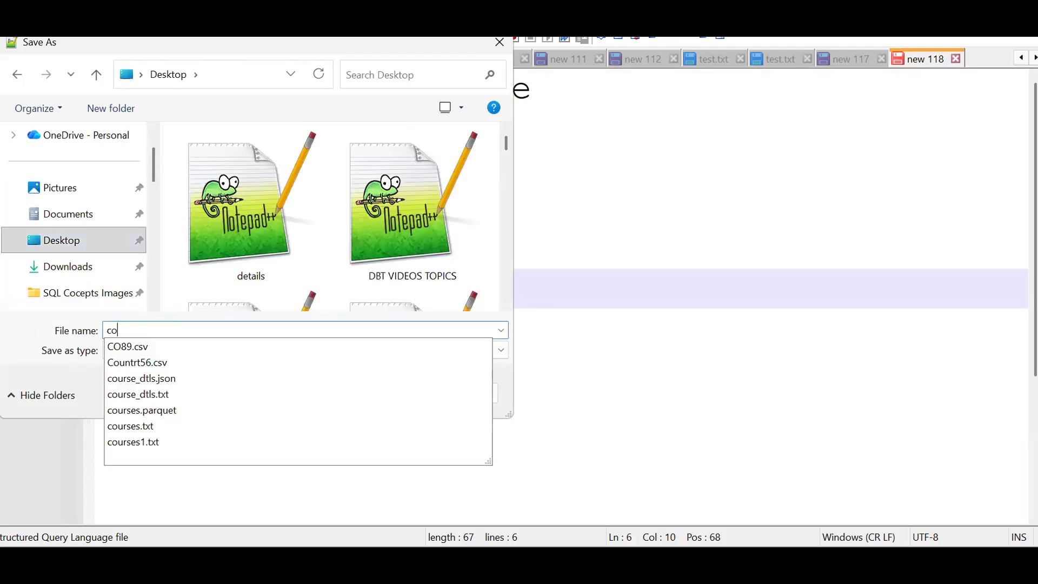
{"action": "type", "text": "urse_d"}
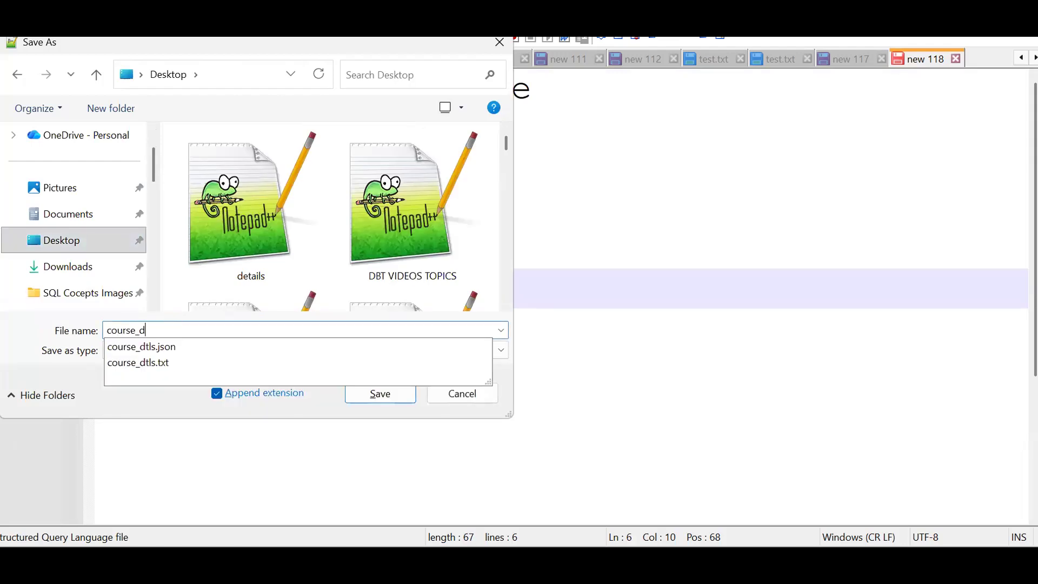
{"action": "type", "text": "etails"}
{"action": "key", "text": "Tab"}
{"action": "key", "text": "Home"}
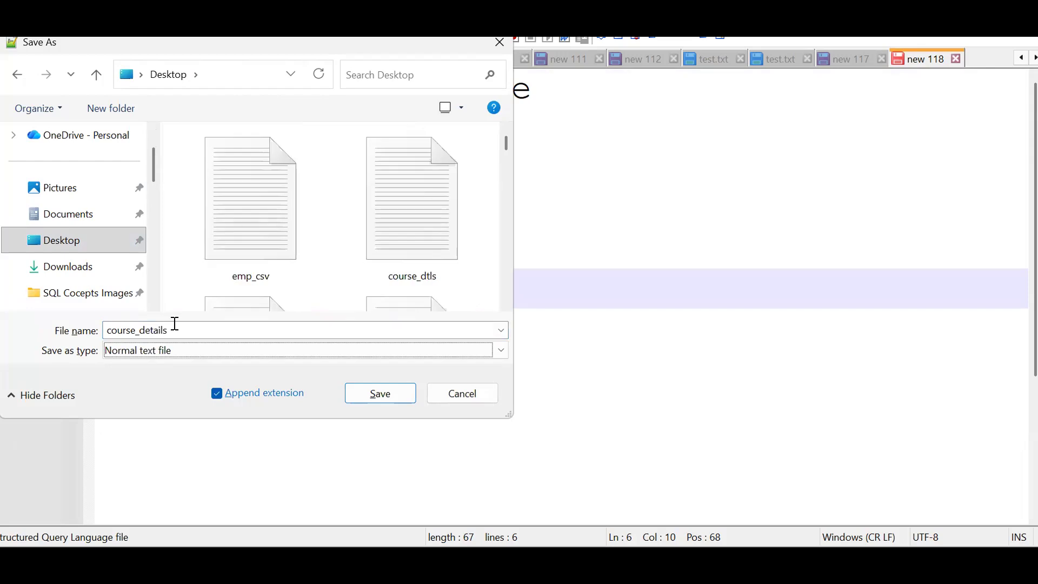
{"action": "key", "text": "Return"}
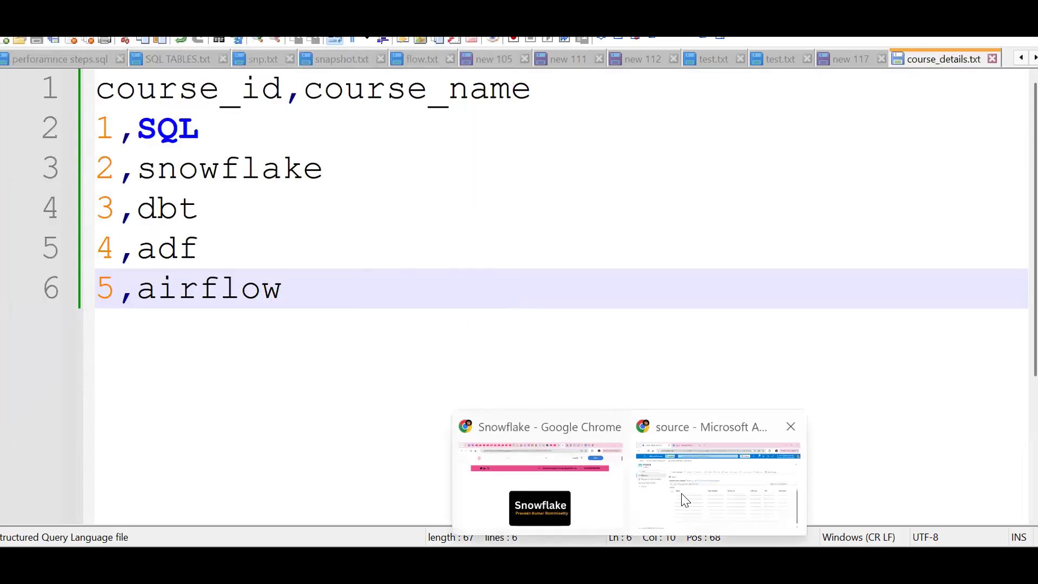
Switch to the Azure portal and upload course_details.txt from the Desktop to the Data Lake account's source container.
{"action": "key", "text": "alt+Tab"}
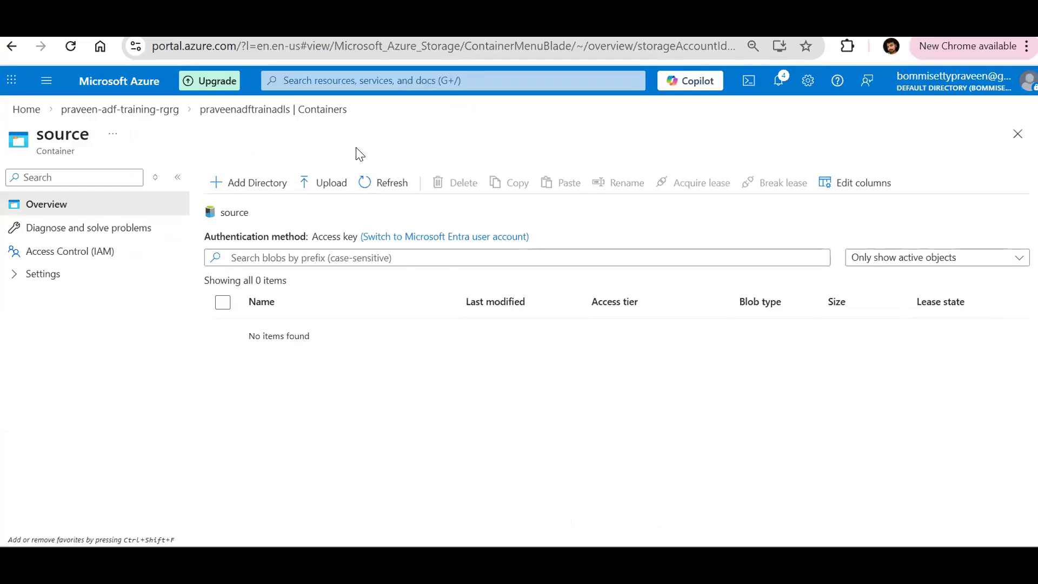
{"action": "left_click", "coordinate": [318, 186]}
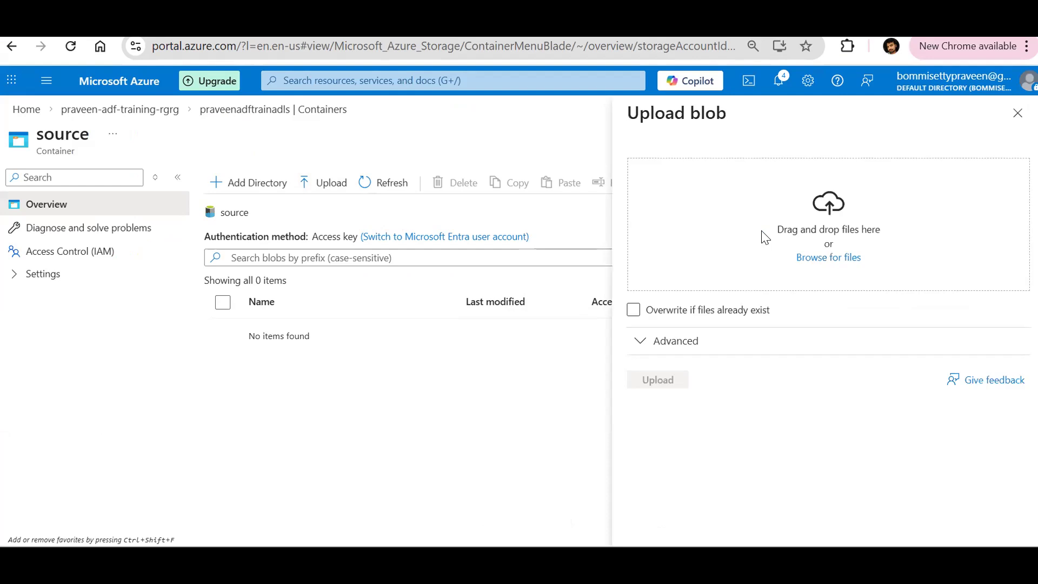
{"action": "left_click", "coordinate": [827, 258]}
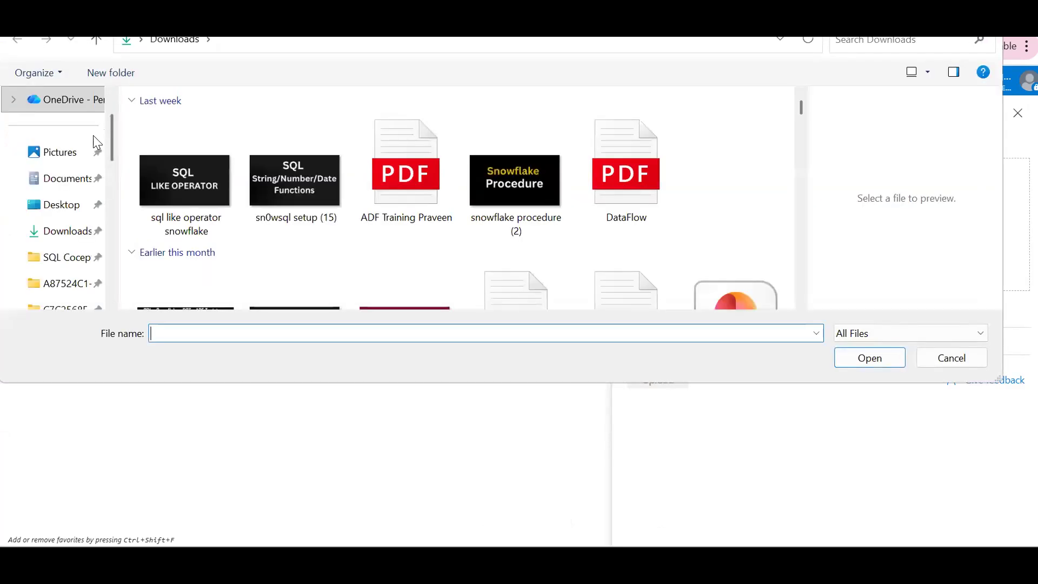
{"action": "left_click", "coordinate": [71, 212]}
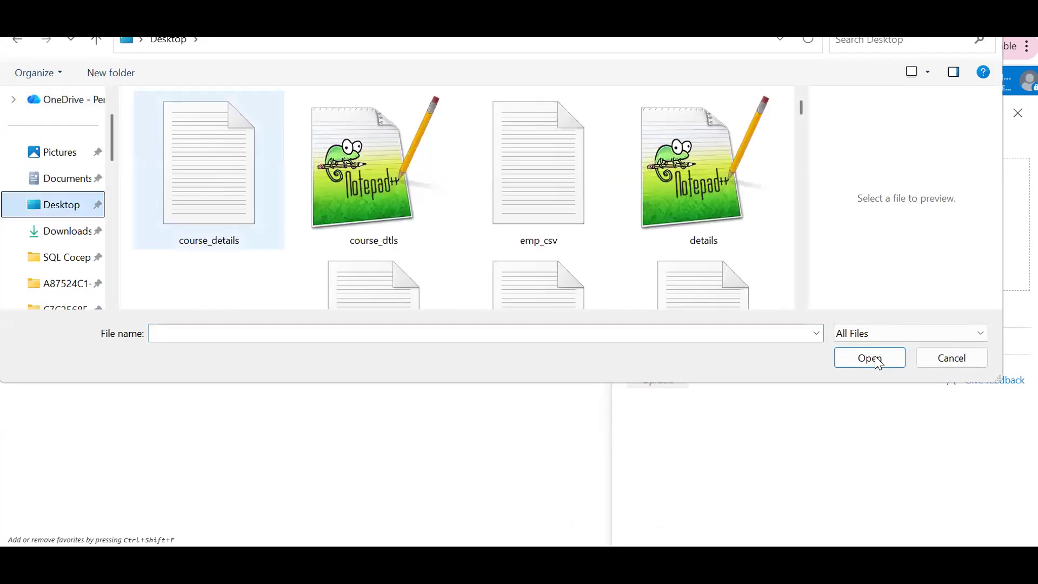
{"action": "left_click", "coordinate": [209, 170]}
{"action": "left_click", "coordinate": [887, 356]}
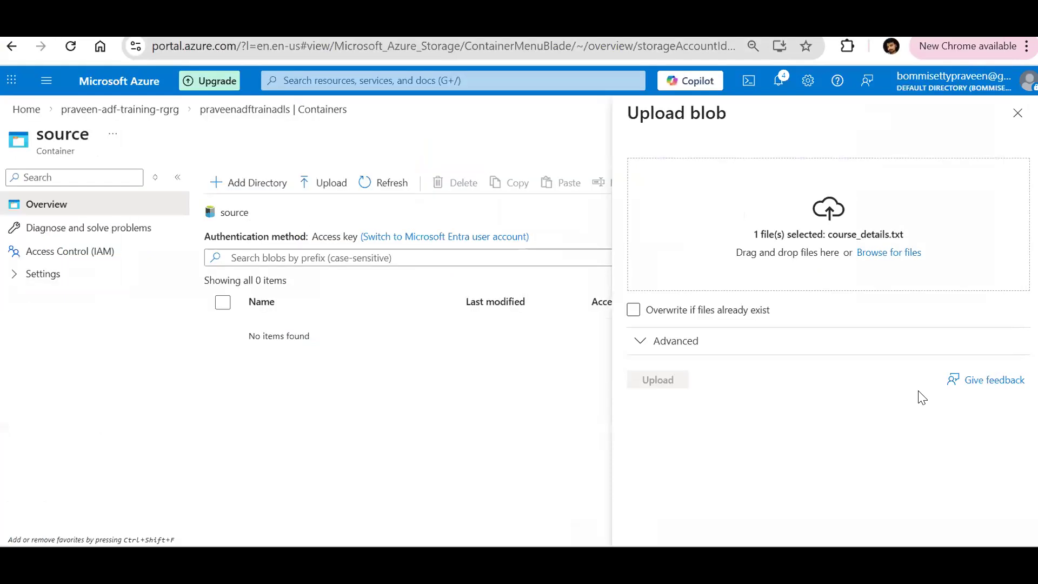
{"action": "left_click", "coordinate": [647, 381]}
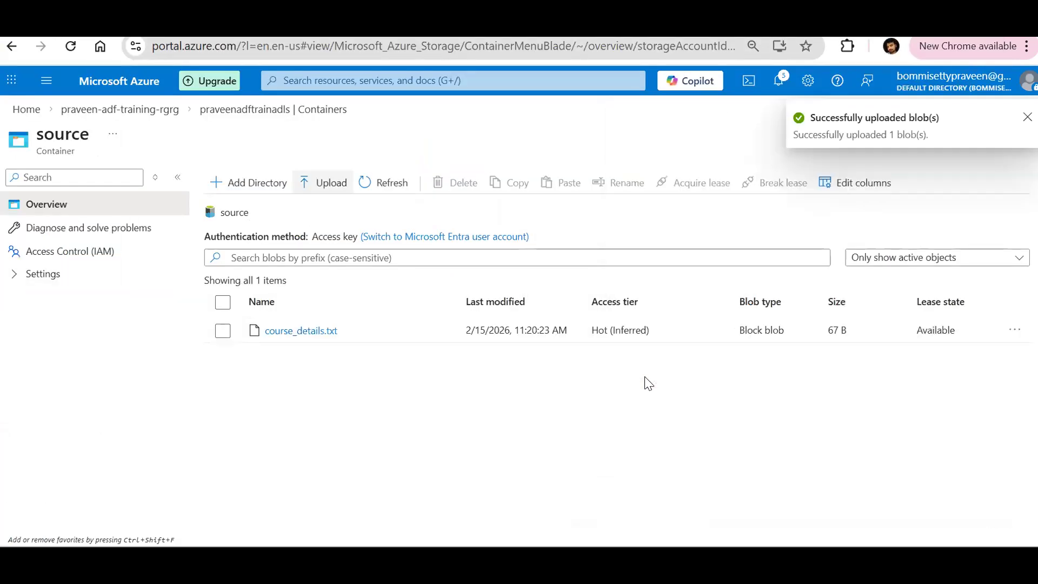
Examine the properties and text content of the uploaded course_details.txt blob and close its details.
{"action": "left_click", "coordinate": [288, 339]}
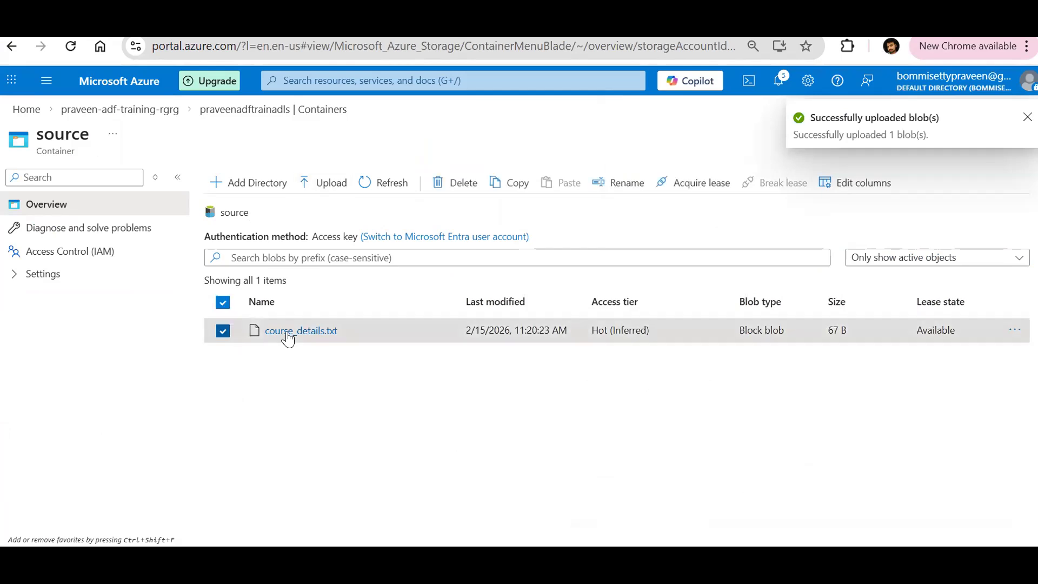
{"action": "left_click", "coordinate": [288, 331]}
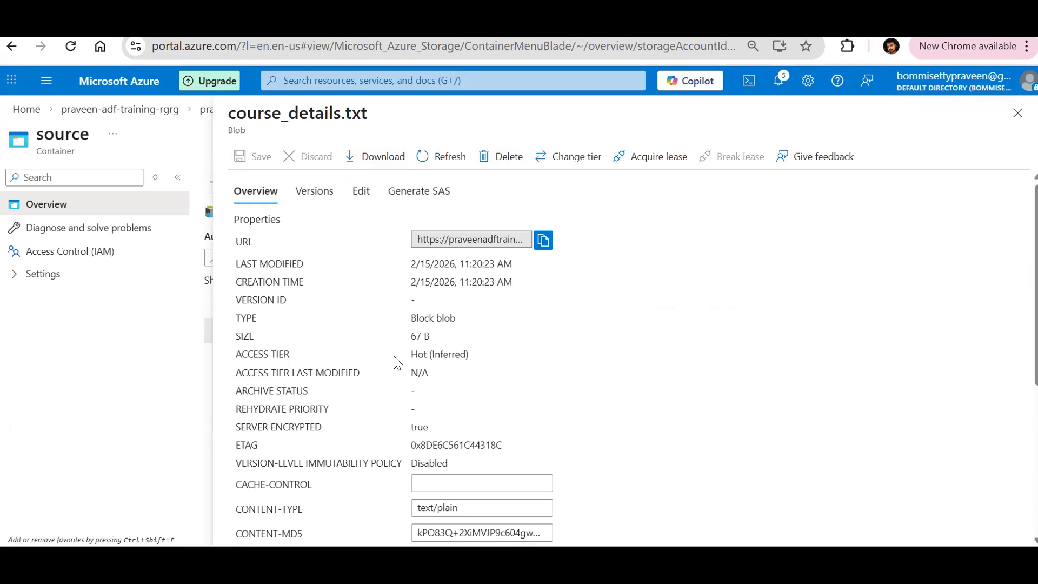
{"action": "scroll", "coordinate": [604, 357], "scroll_direction": "down", "scroll_amount": 1}
{"action": "scroll", "coordinate": [605, 357], "scroll_direction": "down", "scroll_amount": 1}
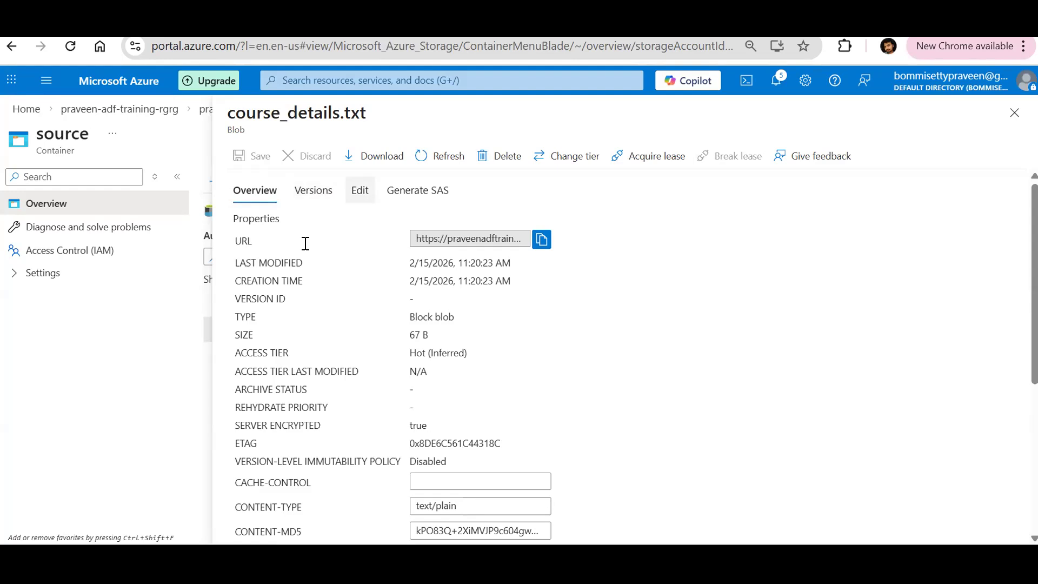
{"action": "left_click", "coordinate": [351, 283]}
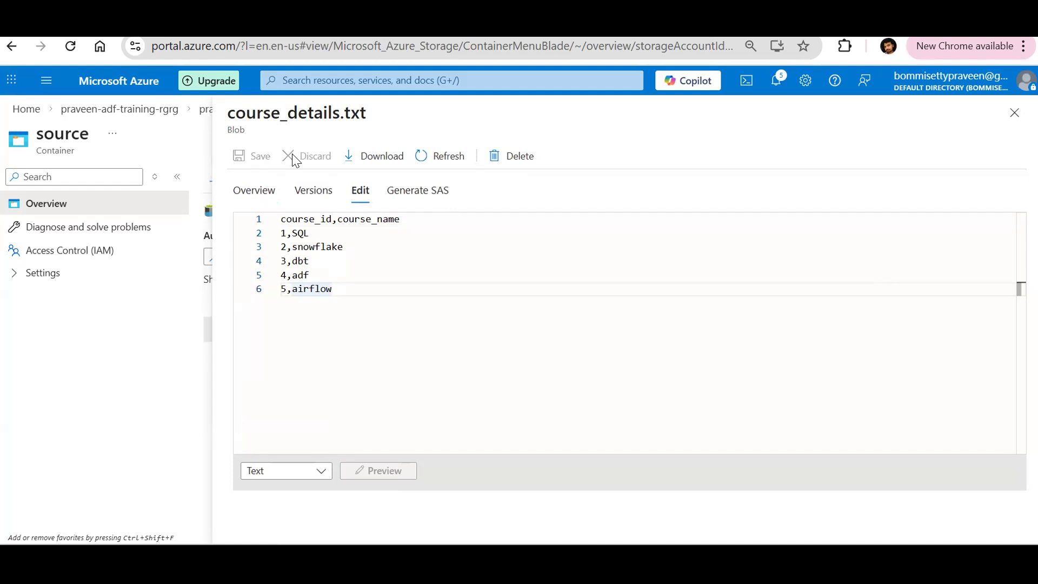
{"action": "left_click", "coordinate": [1006, 118]}
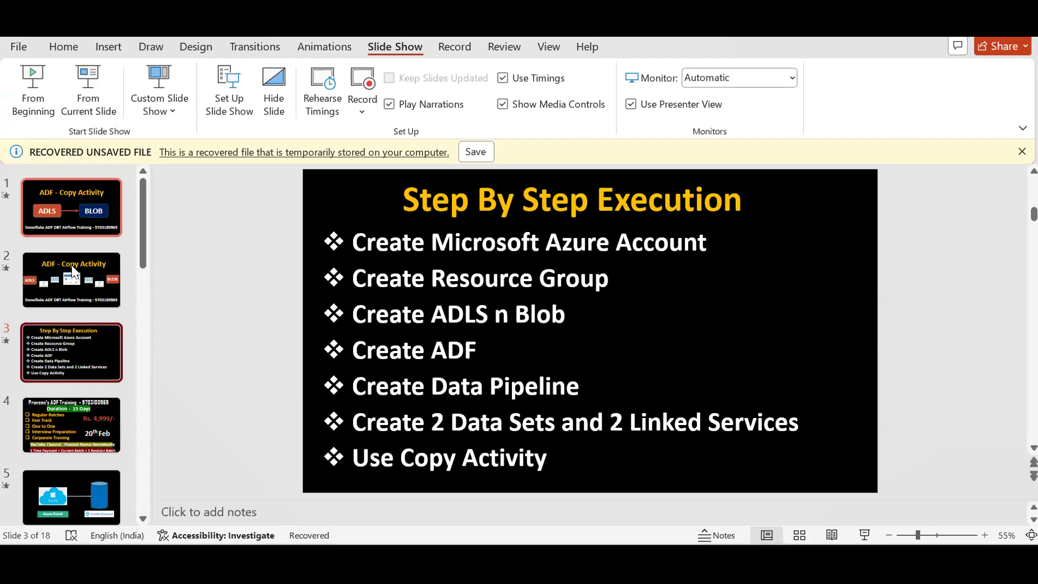
Review the ADLS-to-BLOB copy activity slide in PowerPoint and check the source and target containers in the Azure portal.
{"action": "left_click", "coordinate": [72, 268]}
{"action": "left_click", "coordinate": [78, 201]}
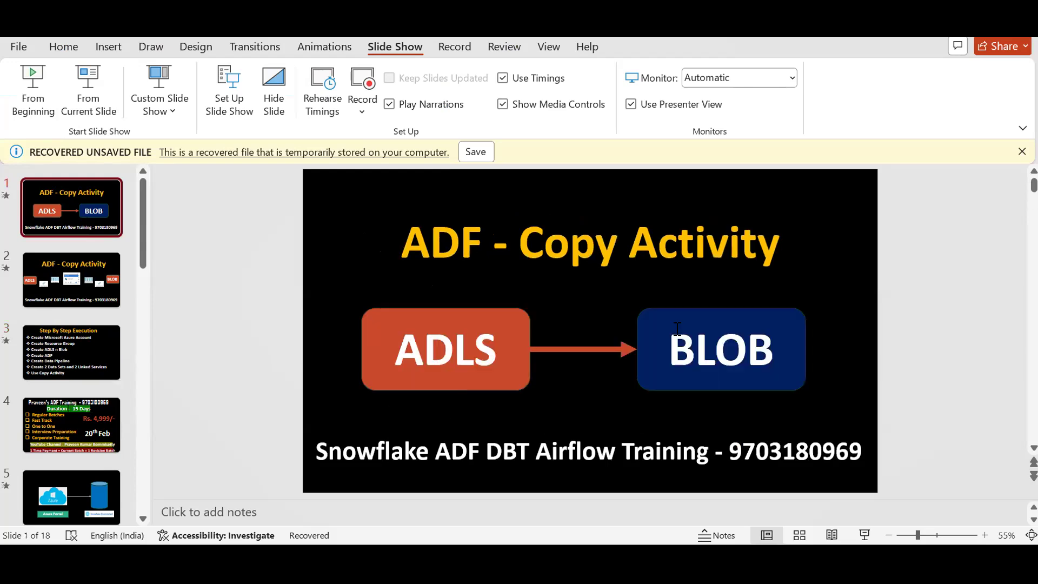
{"action": "left_click", "coordinate": [669, 515]}
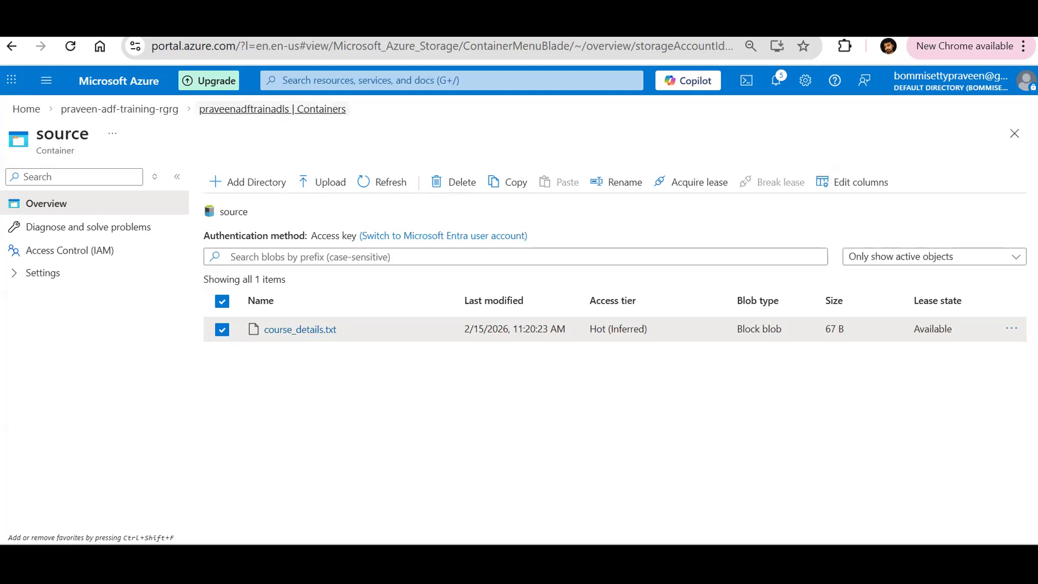
{"action": "left_click", "coordinate": [162, 23]}
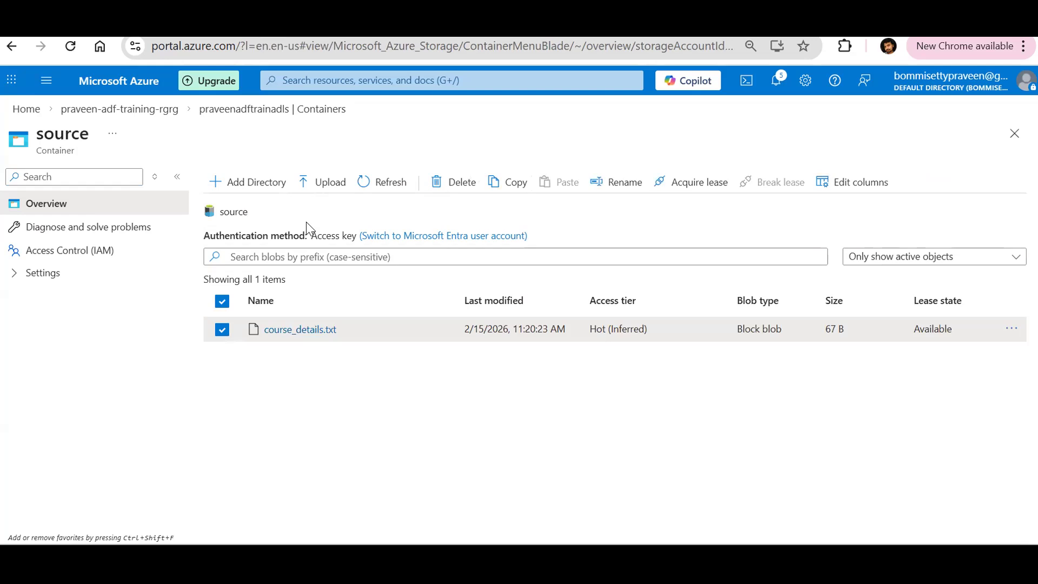
{"action": "left_click", "coordinate": [303, 22]}
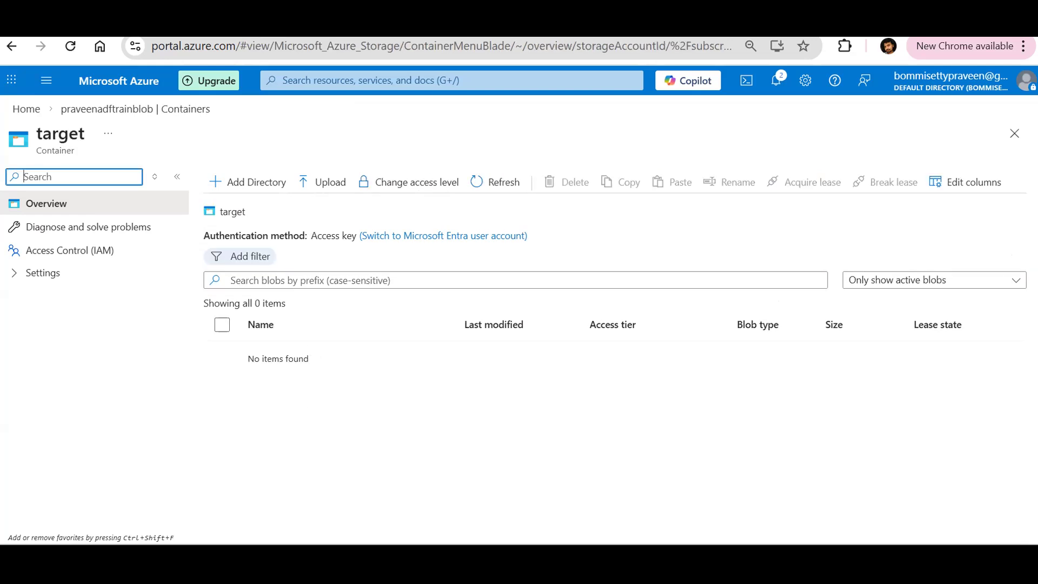
Open the Azure portal in a new browser tab, search for "data", and start creating a resource under Data factories.
{"action": "key", "text": "ctrl+t"}
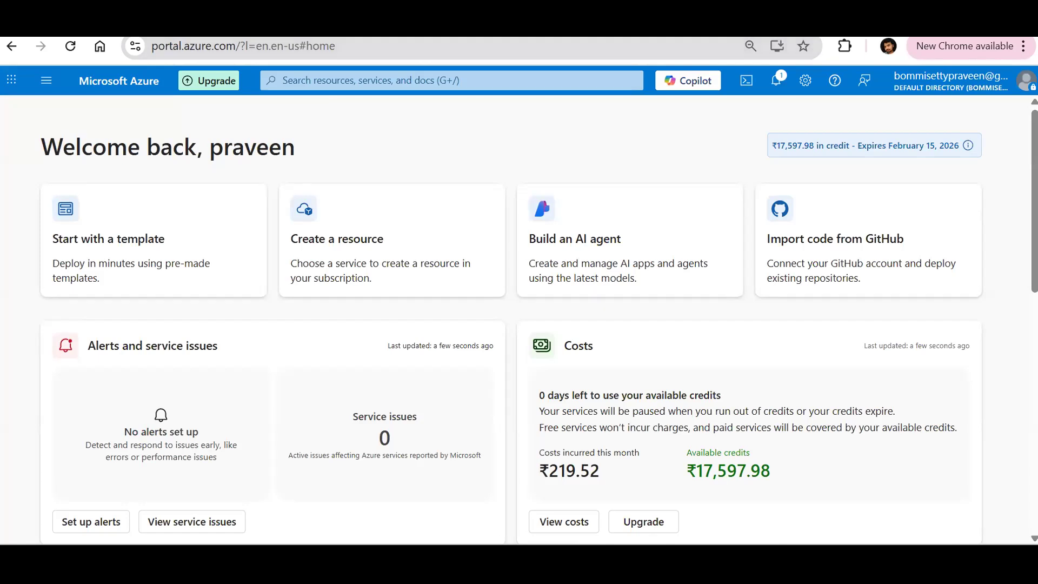
{"action": "left_click", "coordinate": [451, 81]}
{"action": "type", "text": "a"}
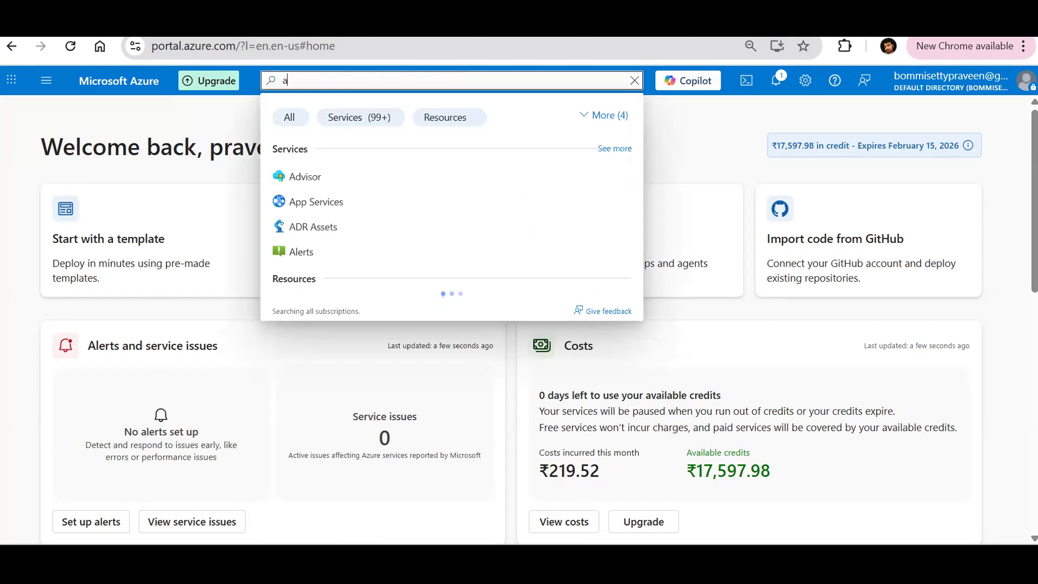
{"action": "key", "text": "BackSpace"}
{"action": "type", "text": "data"}
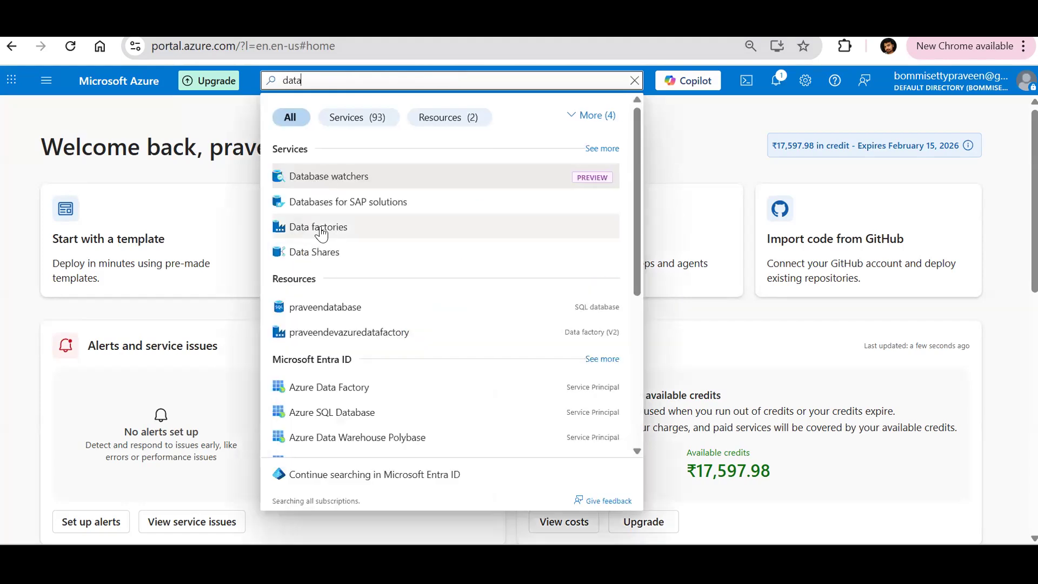
{"action": "left_click", "coordinate": [321, 229]}
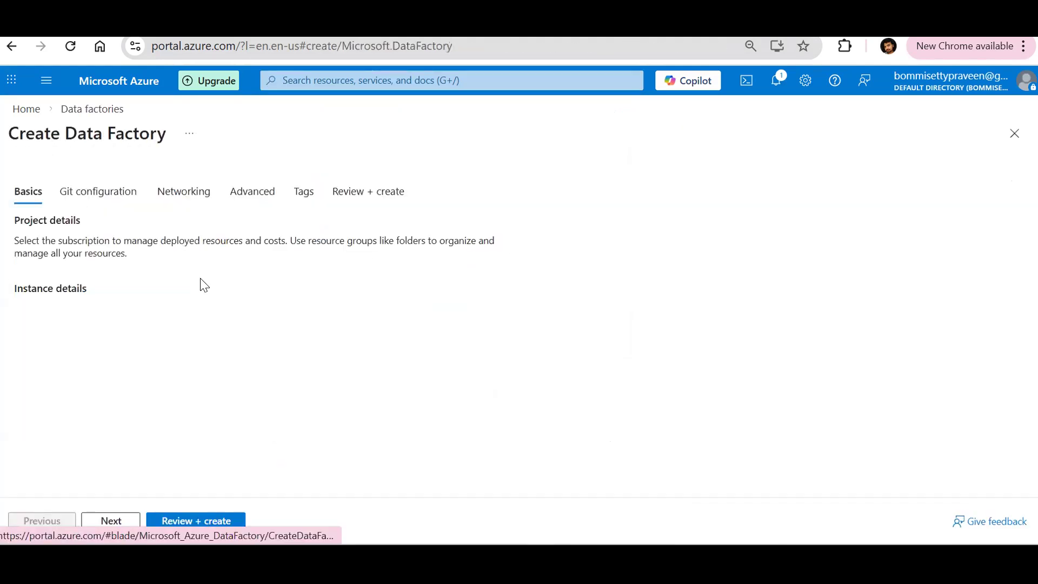
Set the new data factory's resource group to praveen-adf-training-rgrg and its name to praveenadfazuredatafactory.
{"action": "left_click", "coordinate": [241, 319]}
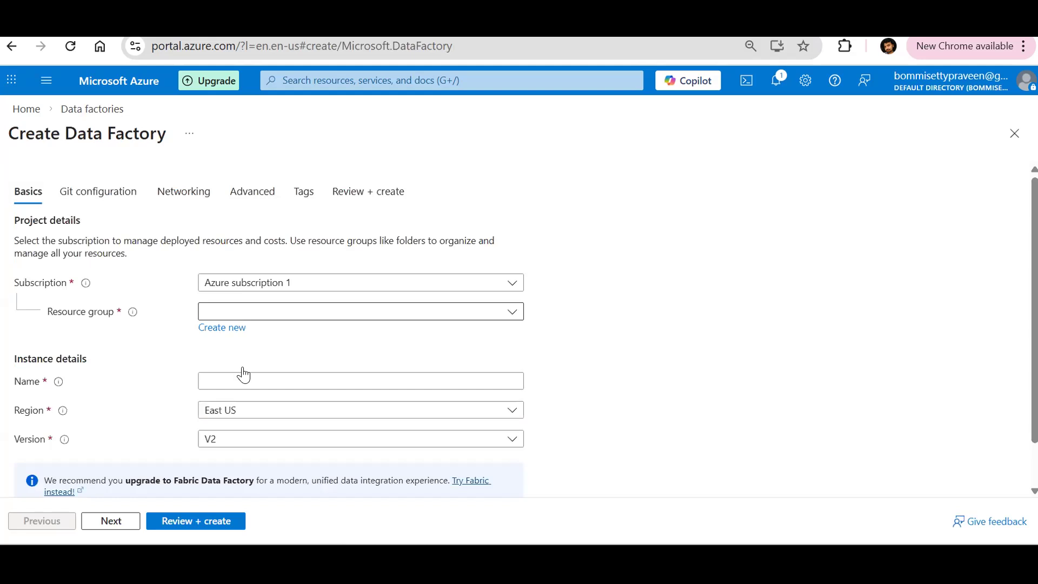
{"action": "left_click", "coordinate": [255, 385]}
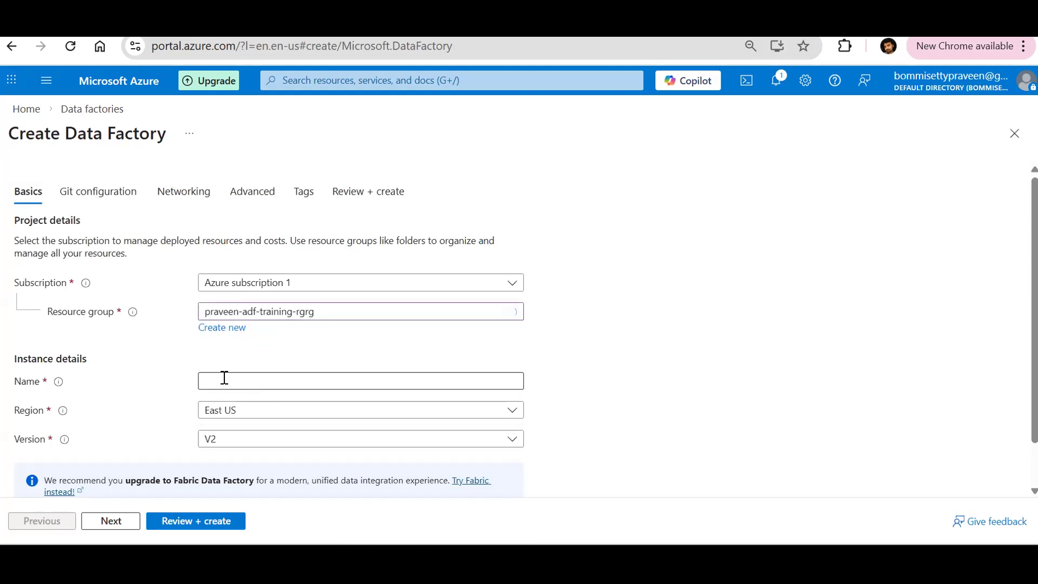
{"action": "left_click", "coordinate": [219, 383]}
{"action": "type", "text": "p"}
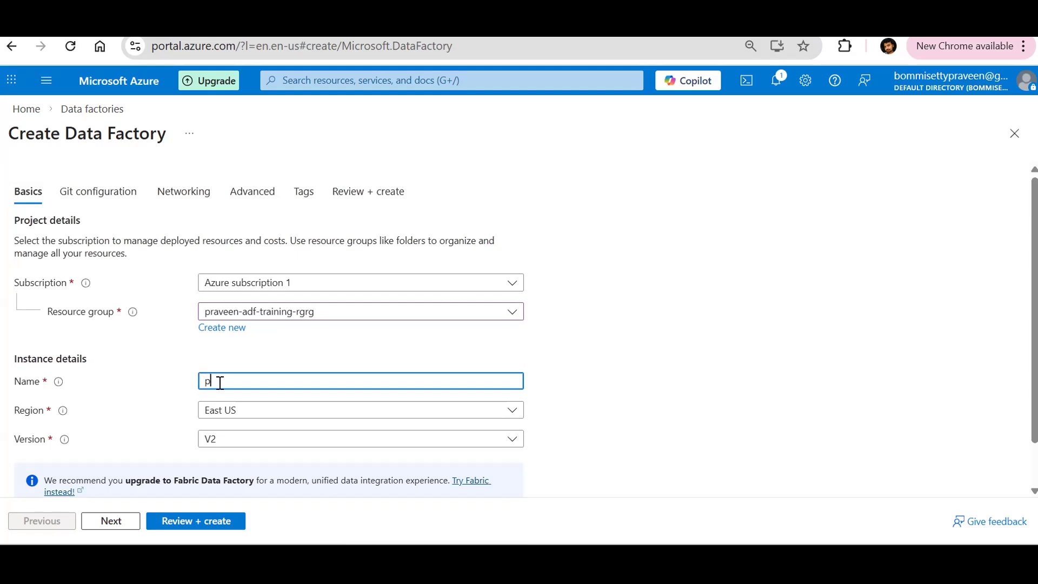
{"action": "type", "text": "raveenadfazuredatafactory"}
{"action": "left_click", "coordinate": [716, 355]}
{"action": "scroll", "coordinate": [716, 355], "scroll_direction": "down", "scroll_amount": 2}
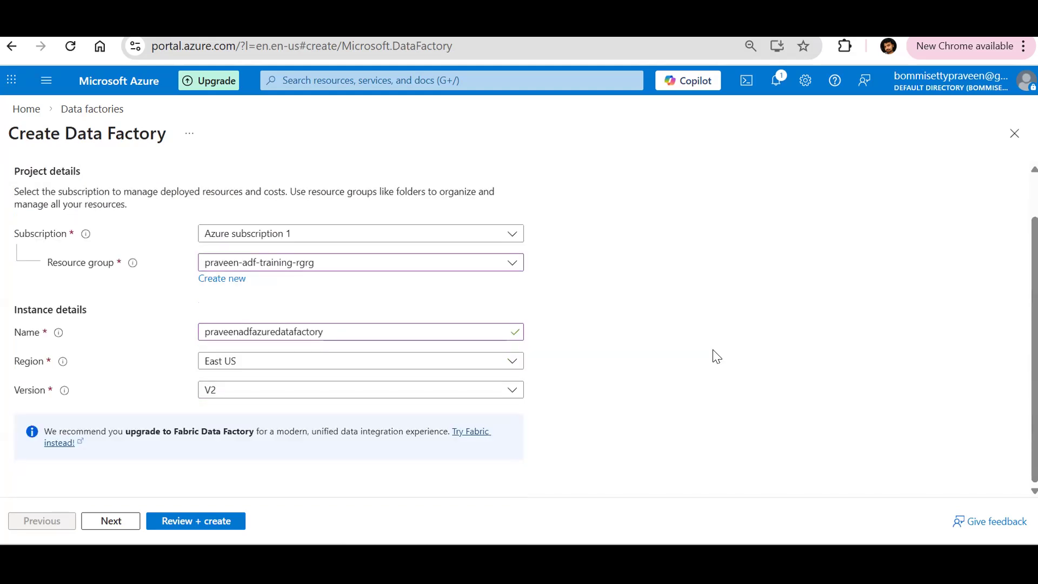
Accept the default Git, networking, encryption and tag settings, create the data factory and refresh its deployment status.
{"action": "left_click", "coordinate": [110, 520]}
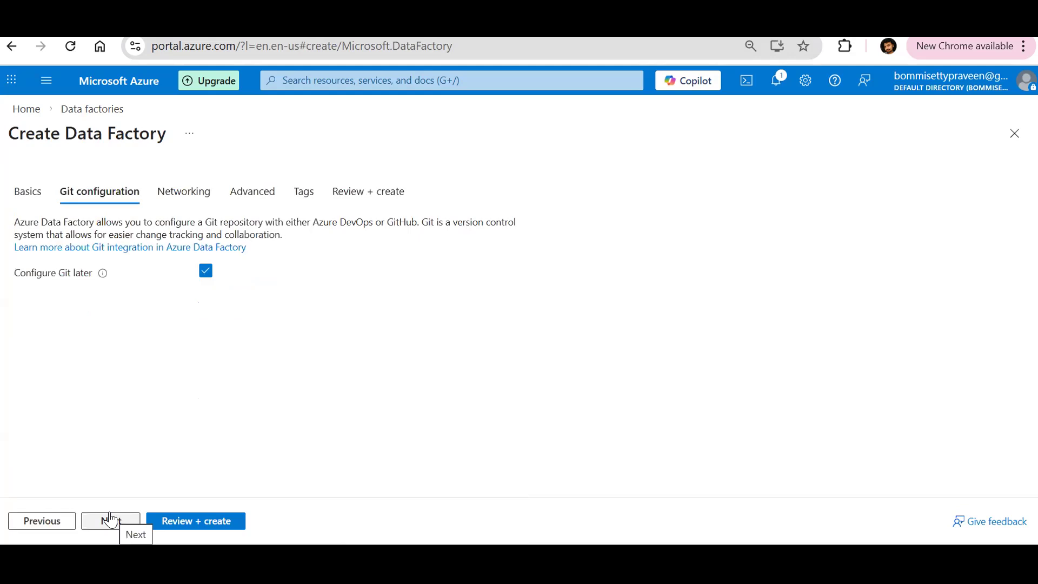
{"action": "left_click", "coordinate": [111, 520]}
{"action": "left_click", "coordinate": [110, 519]}
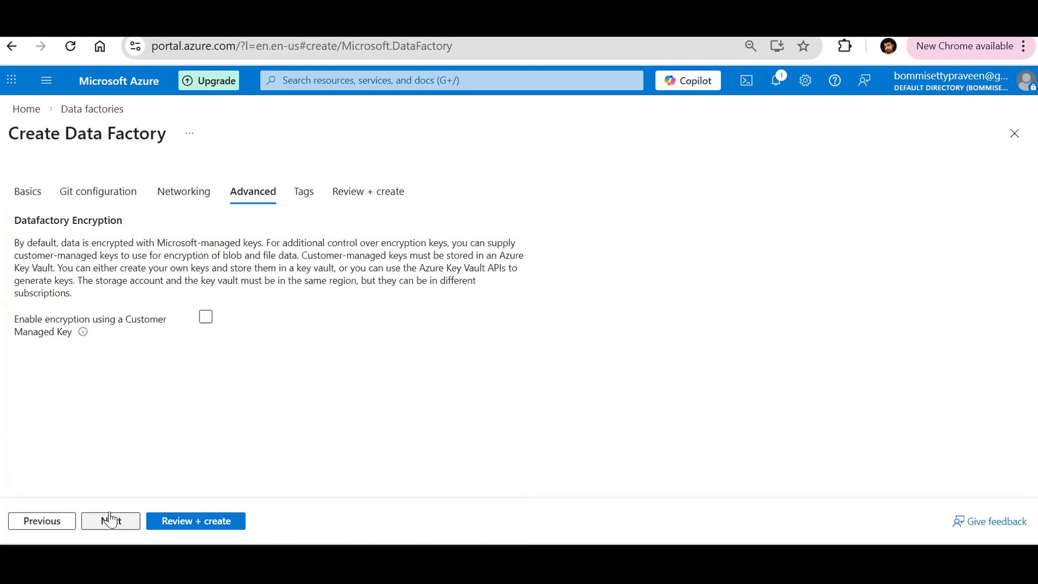
{"action": "left_click", "coordinate": [111, 520]}
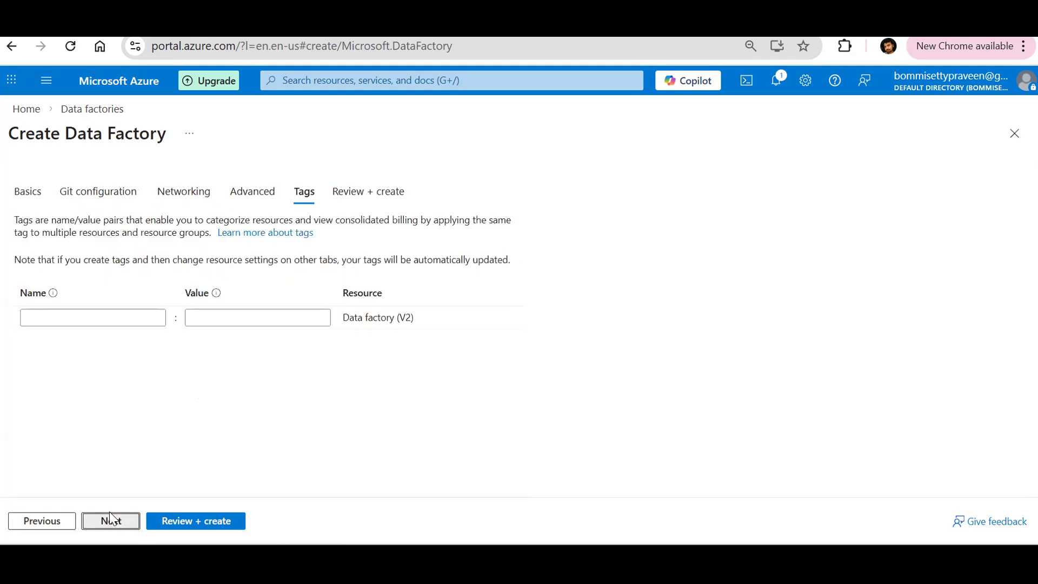
{"action": "left_click", "coordinate": [155, 516]}
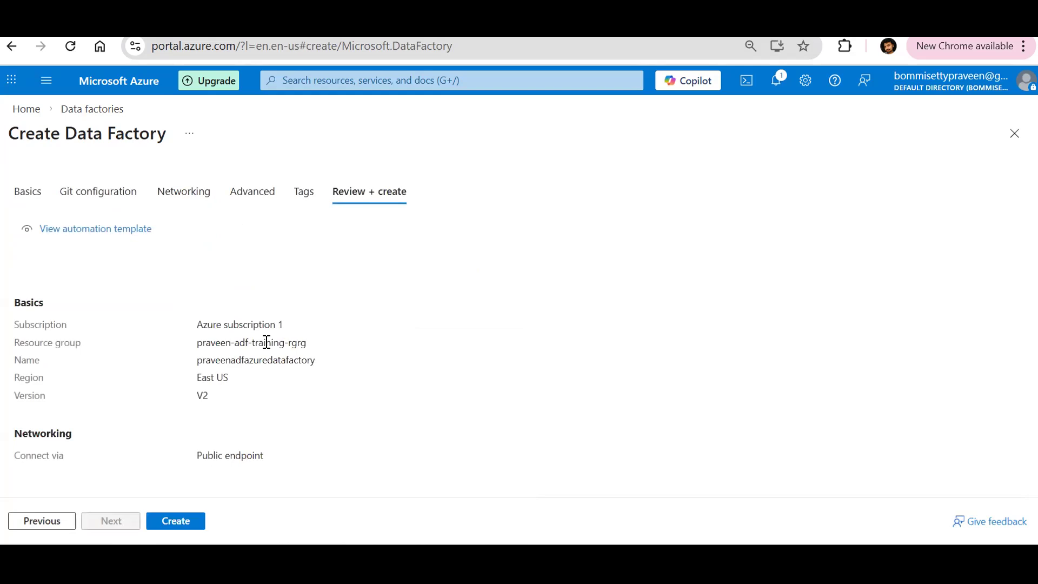
{"action": "left_click", "coordinate": [183, 520]}
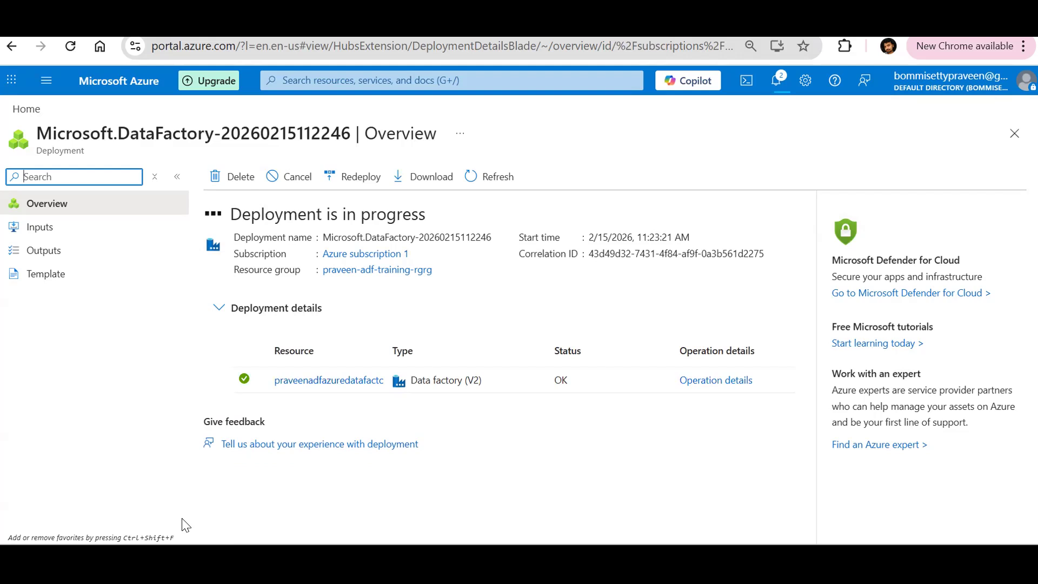
{"action": "left_click", "coordinate": [468, 187]}
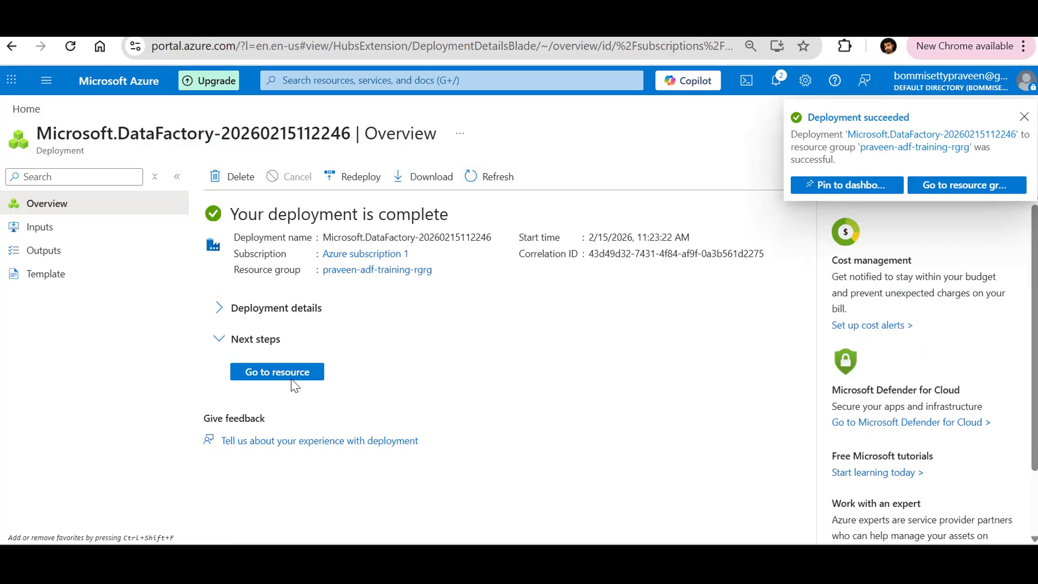
Open the deployed praveenadfazuredatafactory resource and launch Azure Data Factory Studio in its authoring view.
{"action": "left_click", "coordinate": [277, 371]}
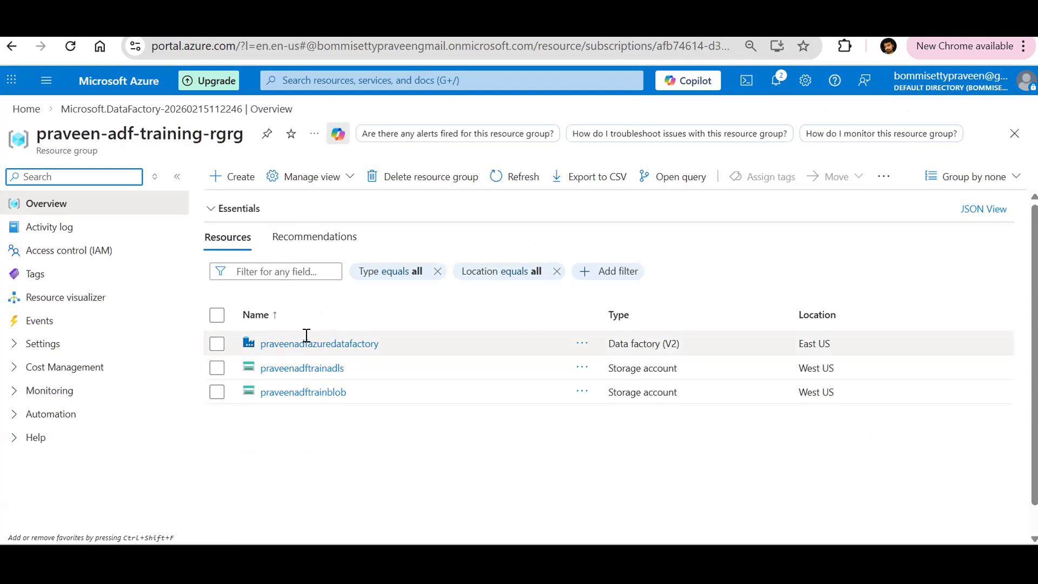
{"action": "left_click", "coordinate": [330, 354]}
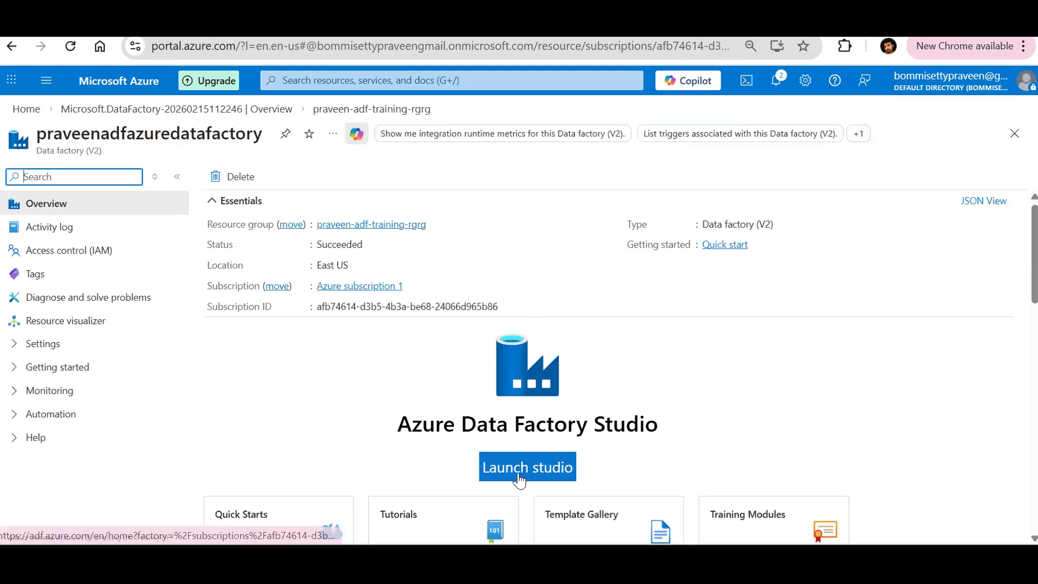
{"action": "left_click", "coordinate": [519, 468]}
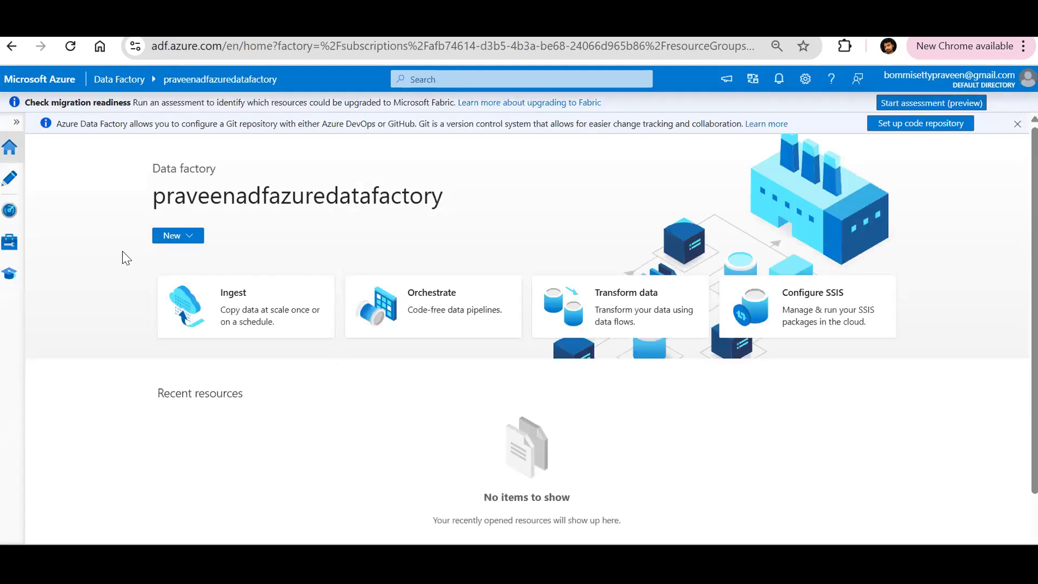
{"action": "left_click", "coordinate": [11, 181]}
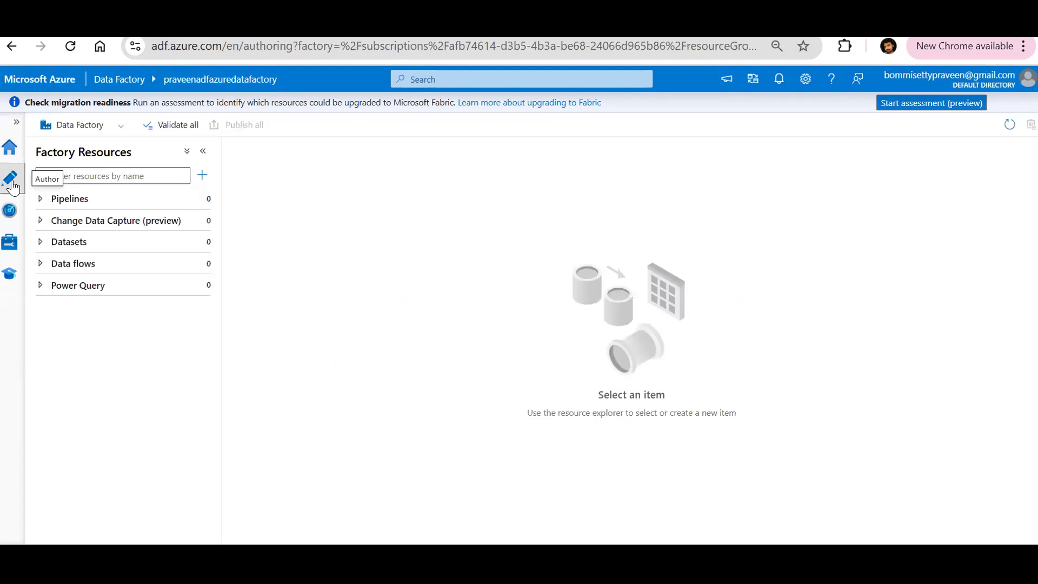
{"action": "left_click", "coordinate": [202, 175]}
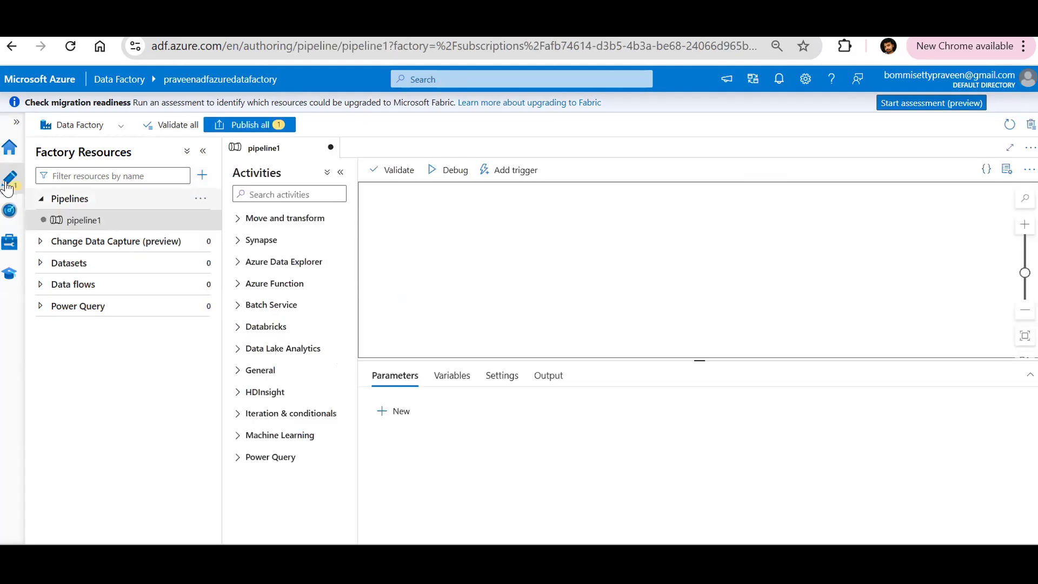
{"action": "left_click", "coordinate": [9, 148]}
{"action": "left_click", "coordinate": [11, 184]}
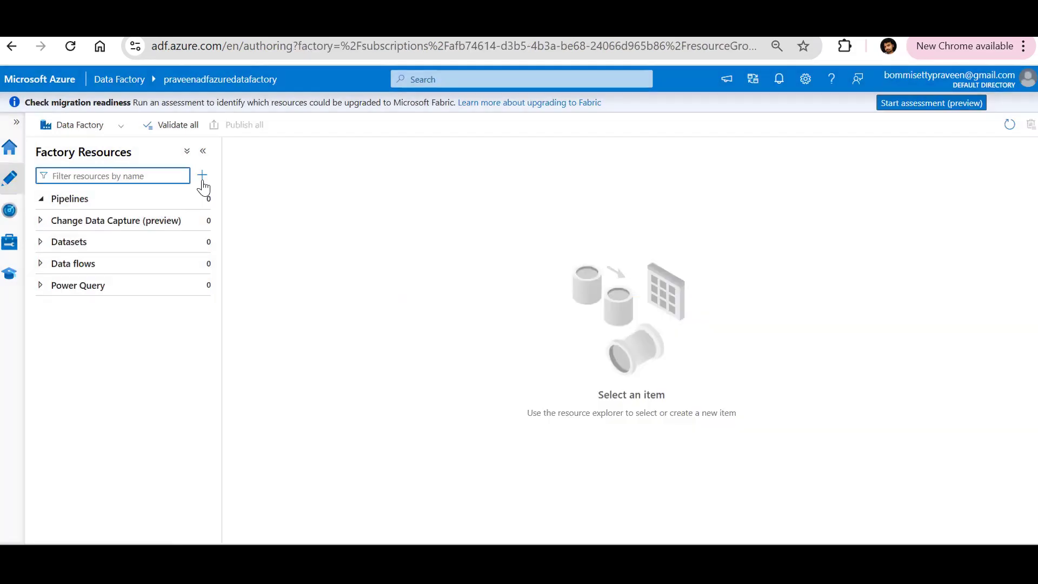
Create a new pipeline named adls_to_blob_data_pipeline and close its properties.
{"action": "left_click", "coordinate": [202, 179]}
{"action": "mouse_move", "coordinate": [233, 196]}
{"action": "left_click", "coordinate": [415, 198]}
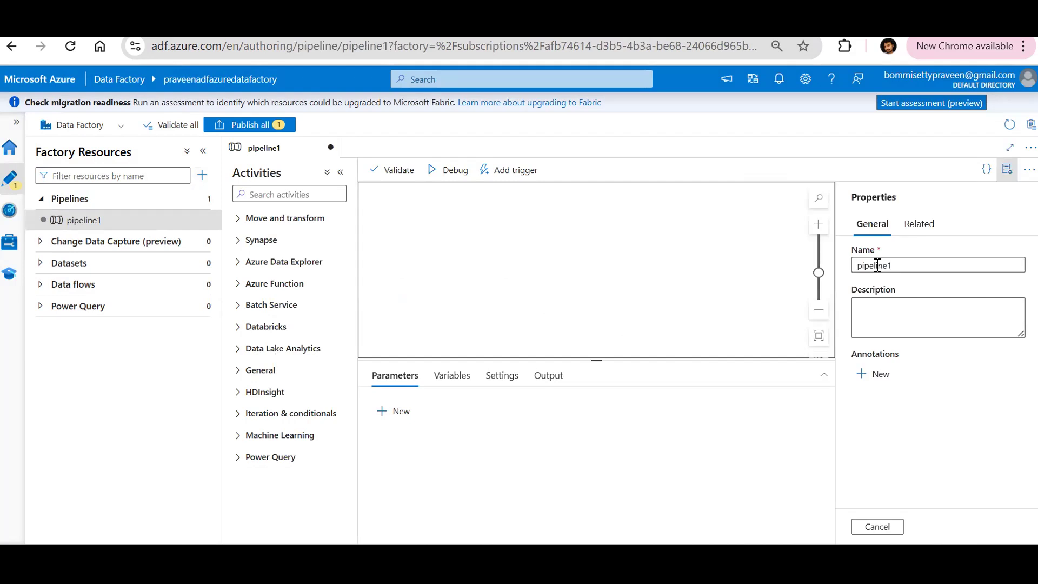
{"action": "type", "text": "adls"}
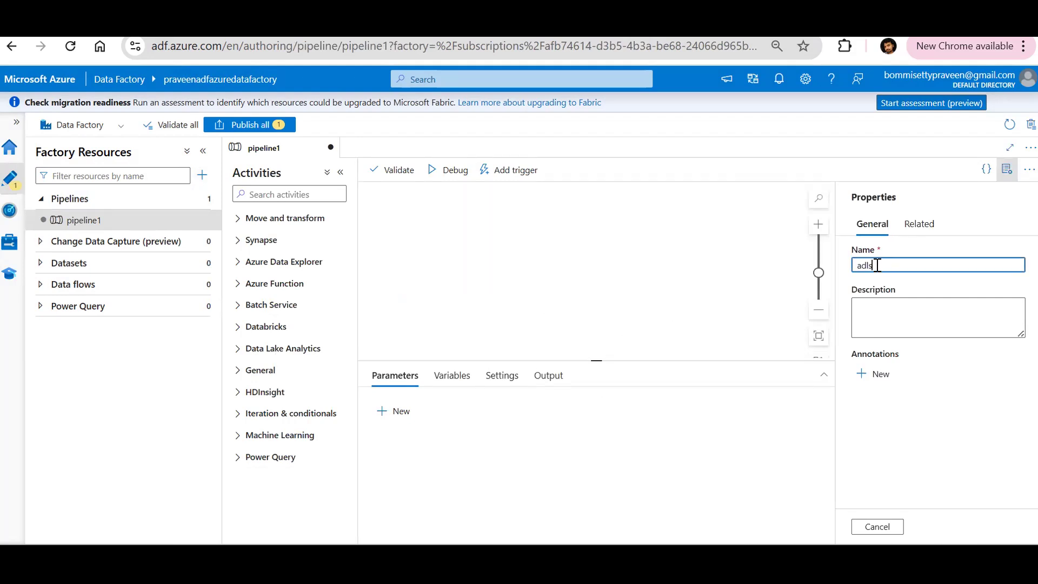
{"action": "type", "text": "_to_blob_"}
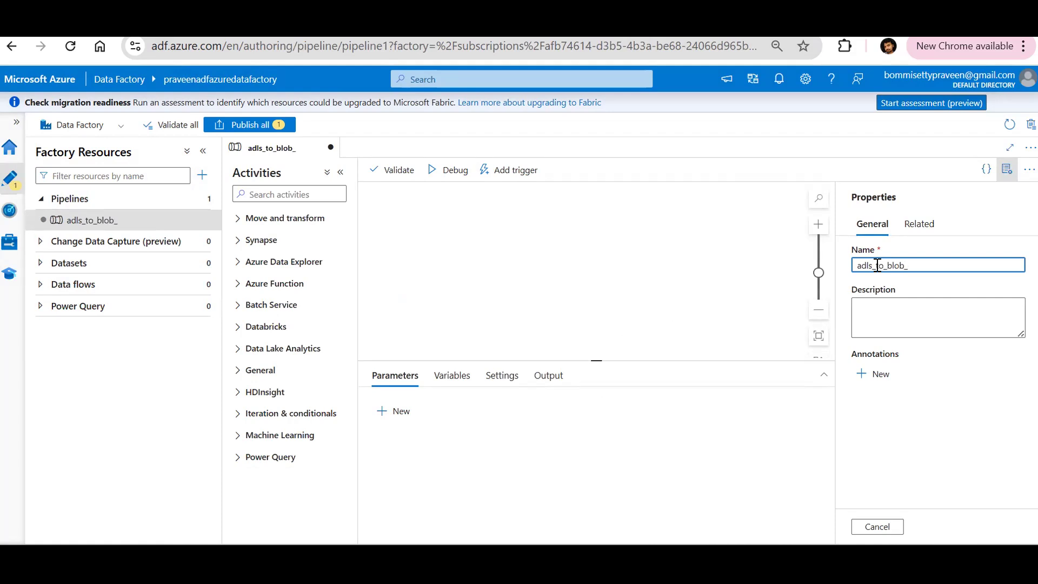
{"action": "type", "text": "data_pipeline"}
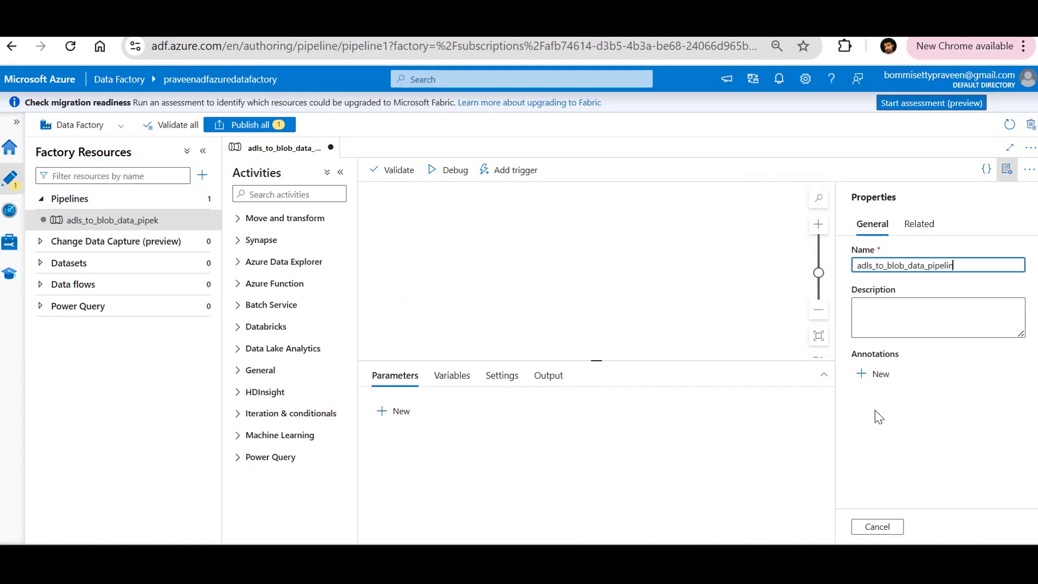
{"action": "left_click", "coordinate": [1005, 170]}
Search the activities for "copy", add a Copy data activity to the pipeline canvas and check its source and sink settings.
{"action": "left_click", "coordinate": [203, 152]}
{"action": "left_click", "coordinate": [426, 245]}
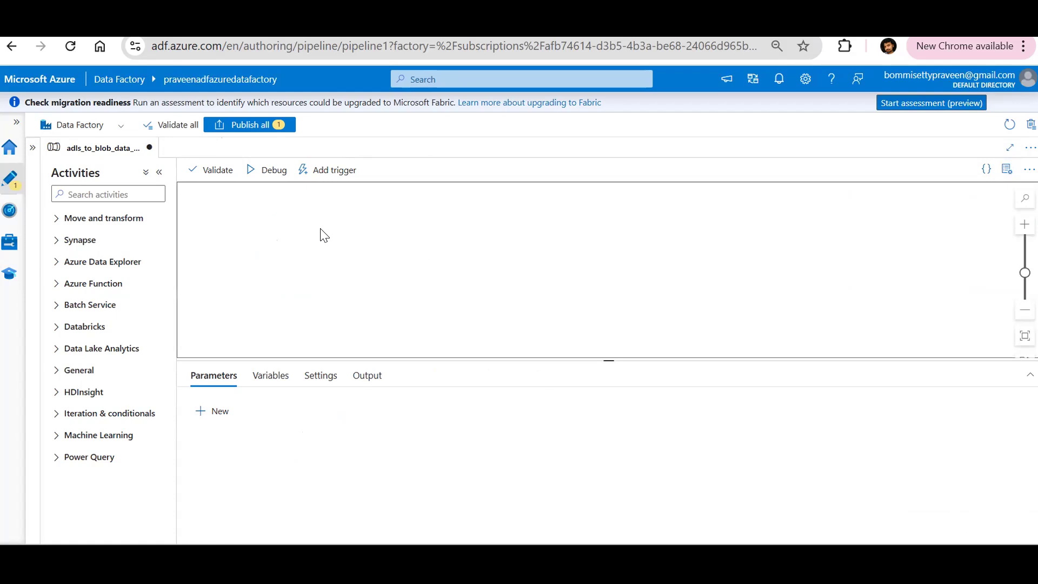
{"action": "left_click", "coordinate": [134, 195]}
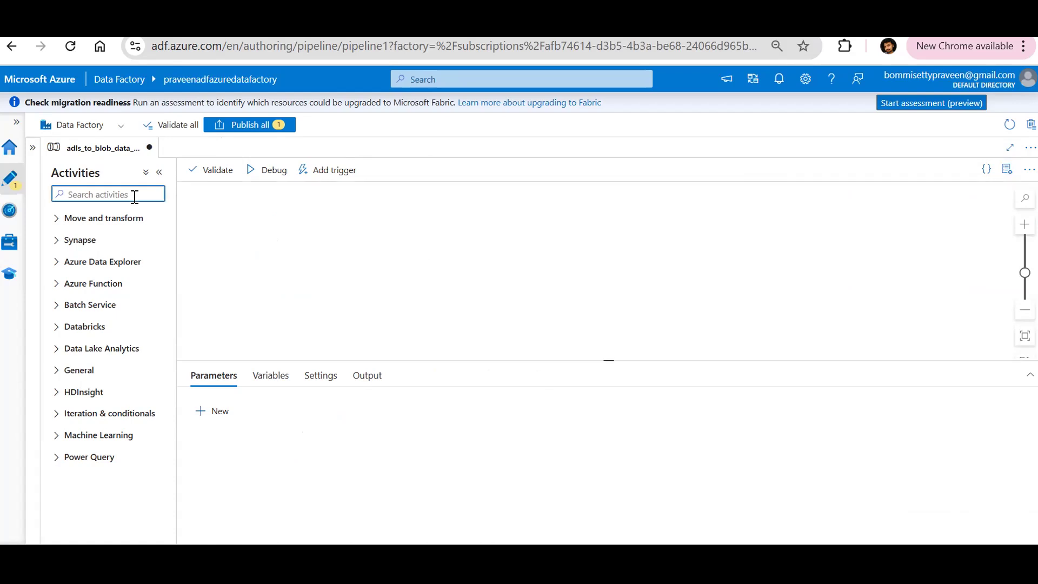
{"action": "type", "text": "copy"}
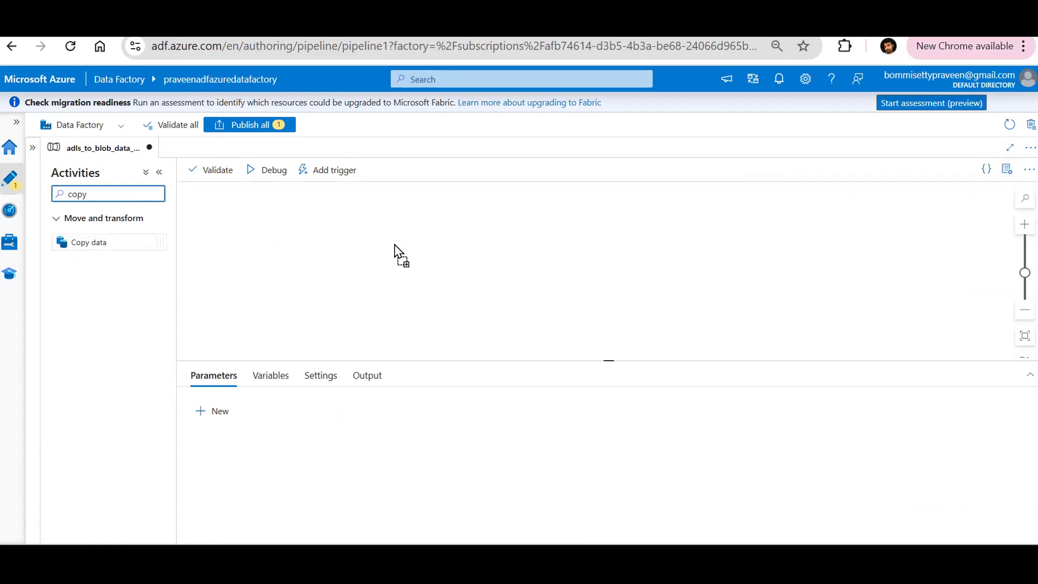
{"action": "left_click_drag", "start_coordinate": [487, 255], "coordinate": [487, 254]}
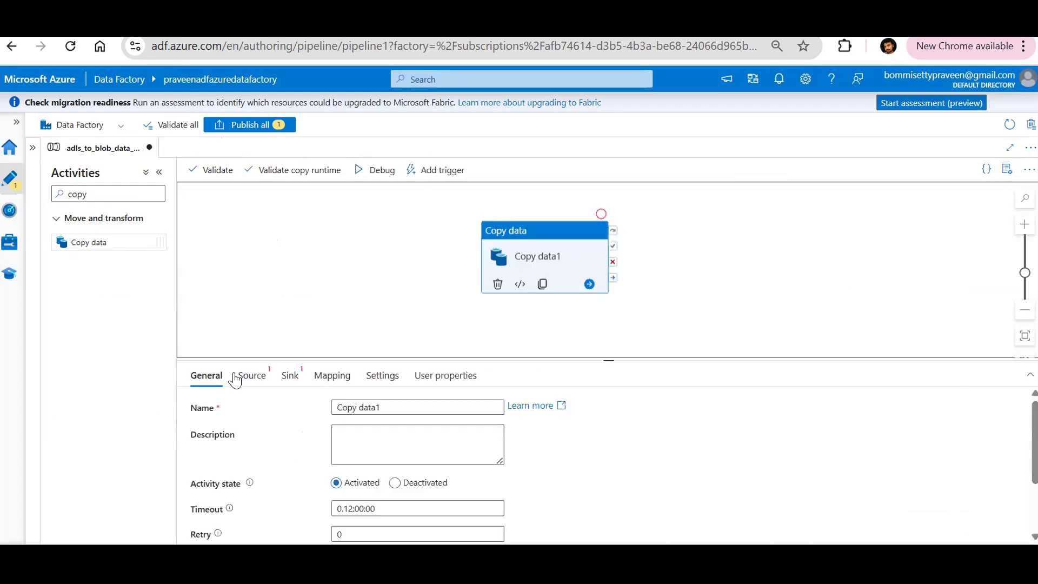
{"action": "left_click", "coordinate": [264, 378]}
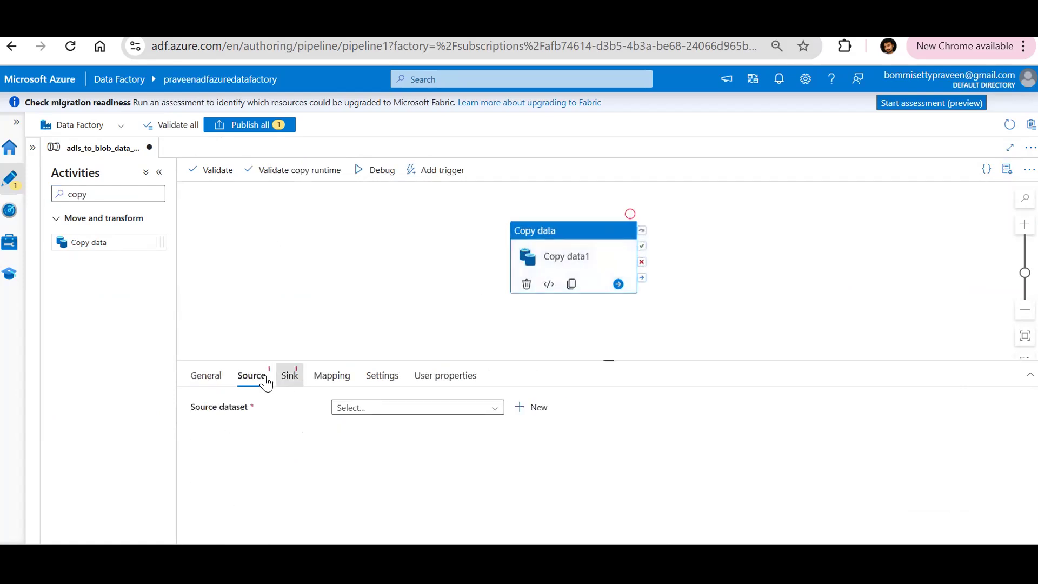
{"action": "left_click", "coordinate": [288, 379]}
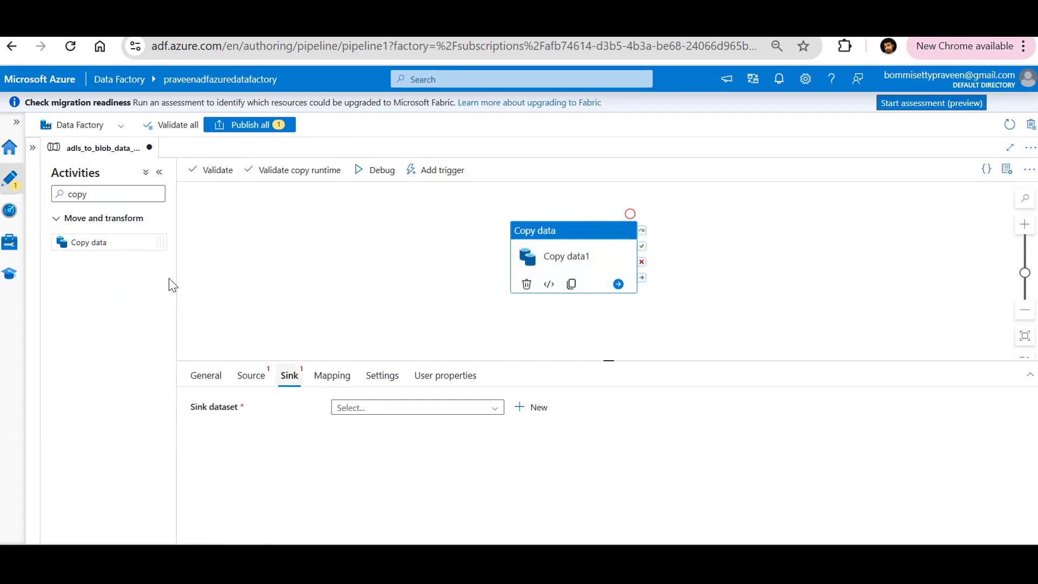
Start a new dataset in the factory resources using the Azure Data Lake Storage Gen2 data store and the DelimitedText format.
{"action": "left_click", "coordinate": [32, 148]}
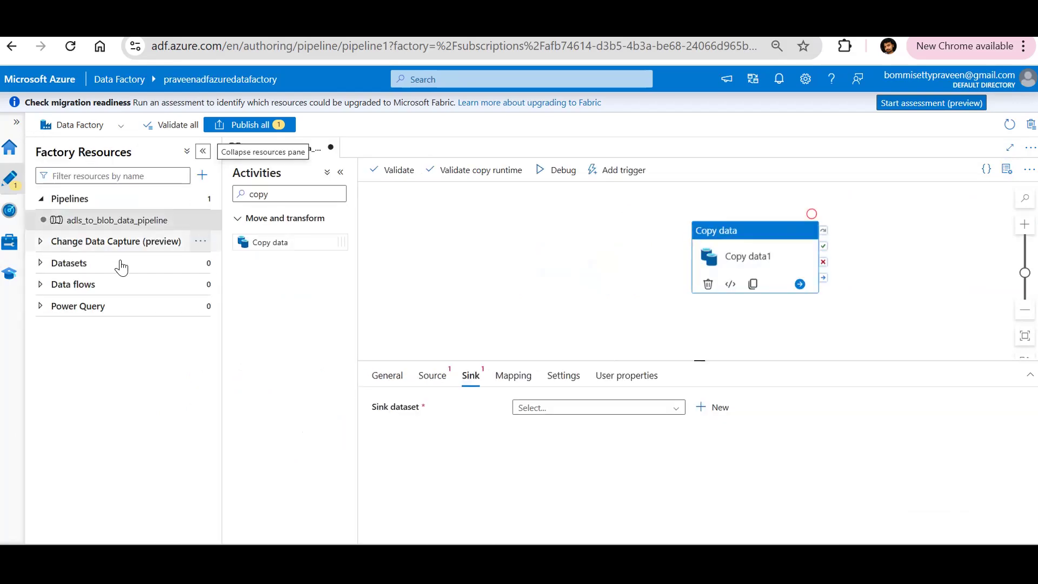
{"action": "left_click", "coordinate": [200, 263]}
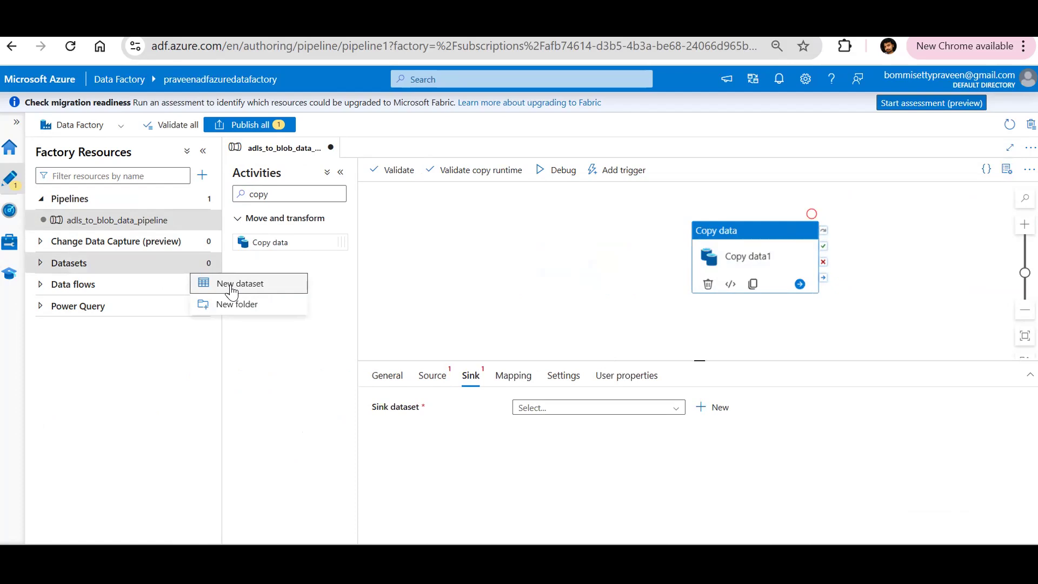
{"action": "left_click", "coordinate": [231, 292]}
{"action": "left_click", "coordinate": [739, 184]}
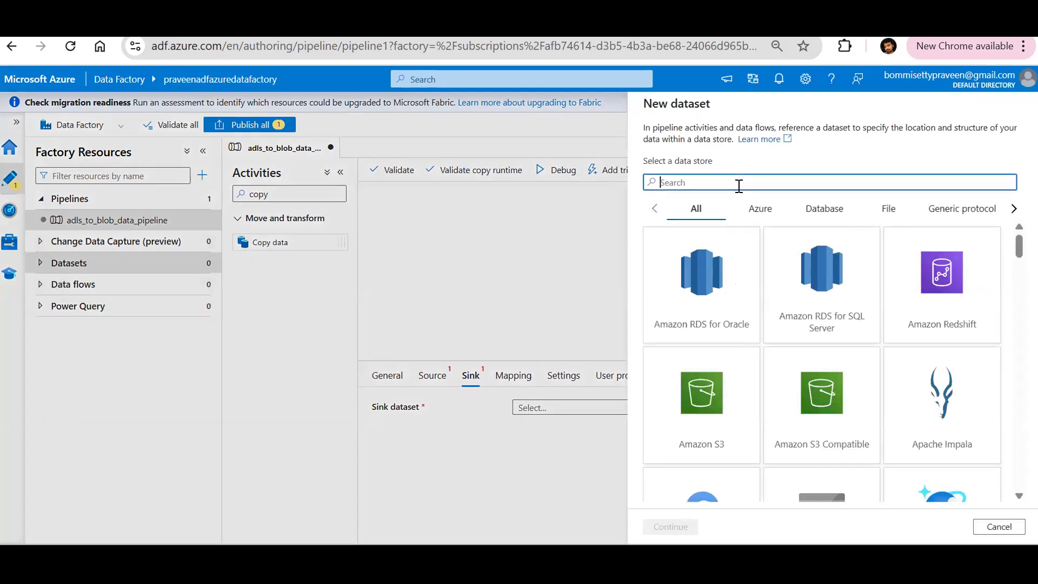
{"action": "type", "text": "f"}
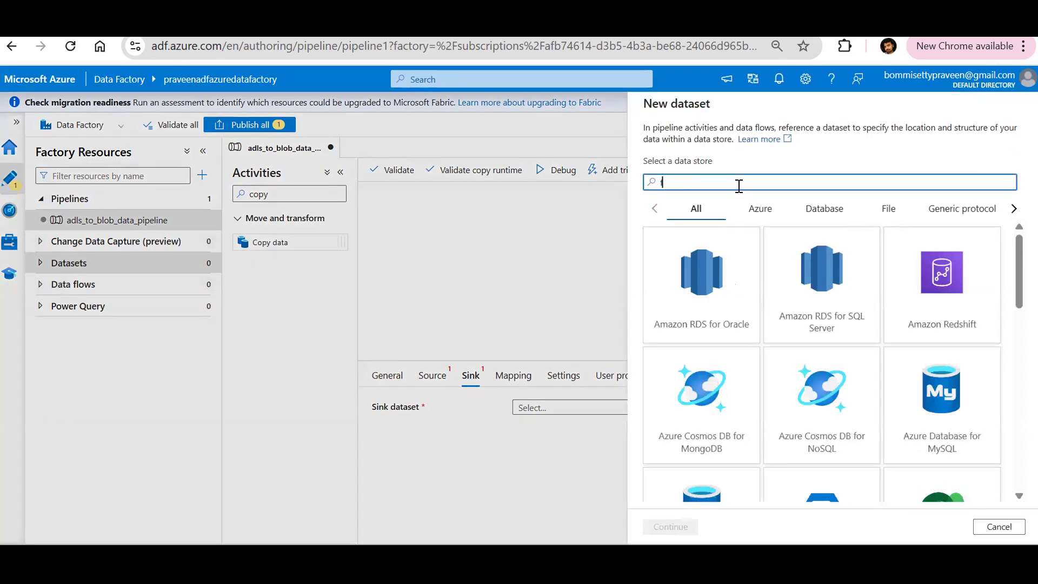
{"action": "key", "text": "BackSpace"}
{"action": "type", "text": "data"}
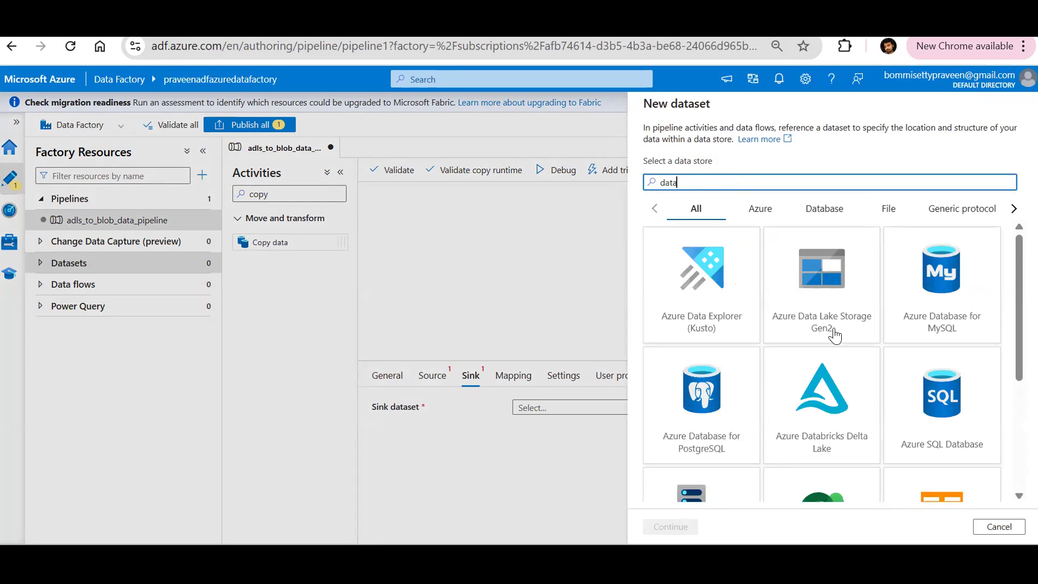
{"action": "left_click", "coordinate": [824, 279]}
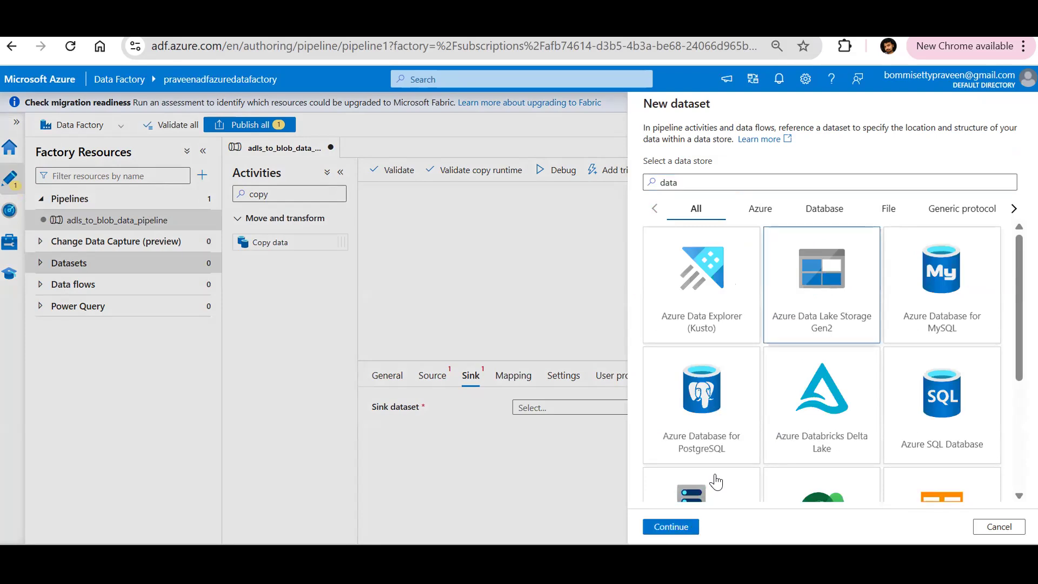
{"action": "left_click", "coordinate": [671, 526]}
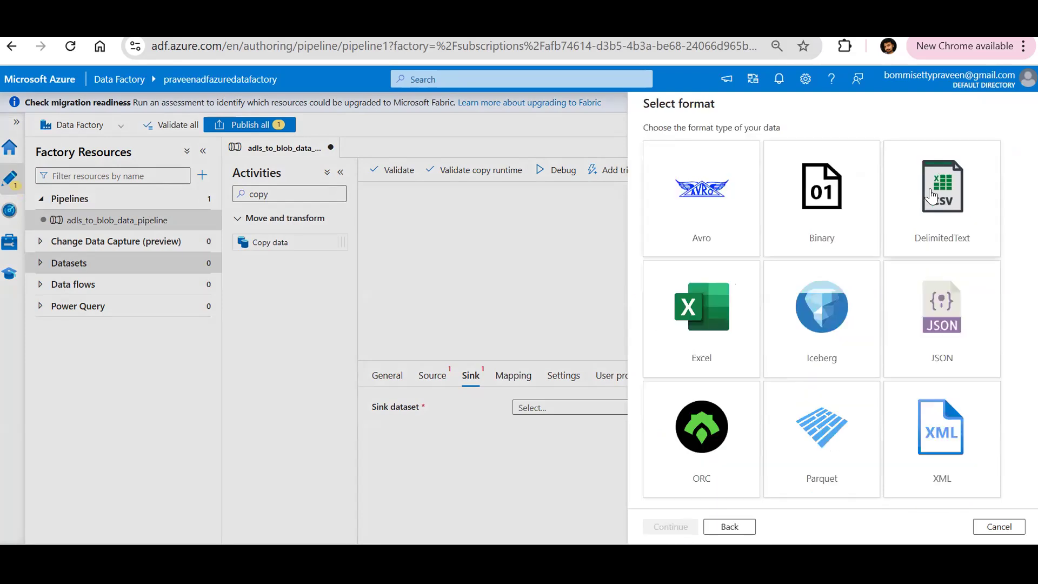
{"action": "left_click", "coordinate": [897, 243]}
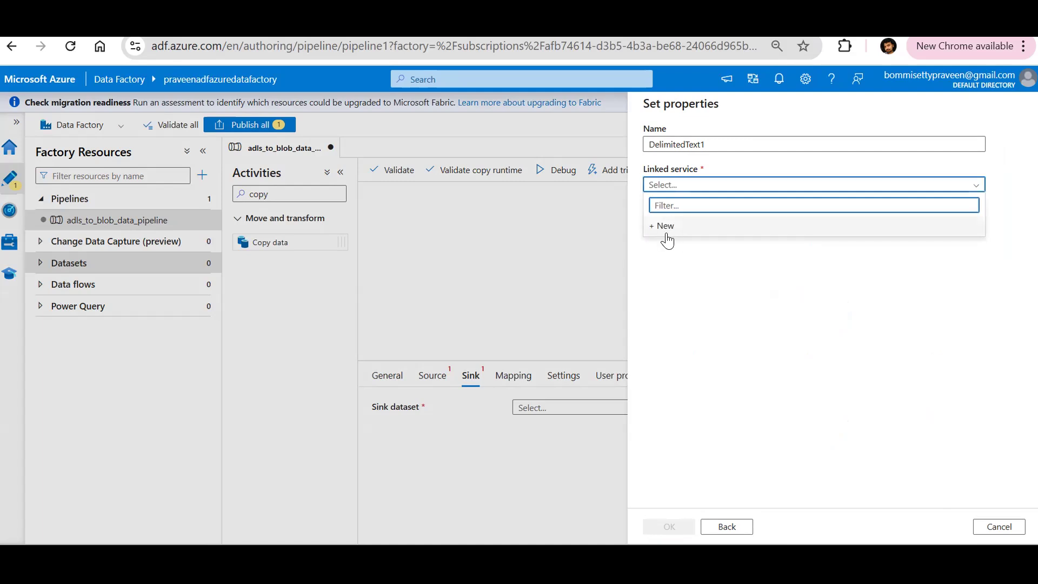
Start a new Azure Data Lake Storage Gen2 linked service for the dataset and name it adls_ls.
{"action": "left_click", "coordinate": [666, 234]}
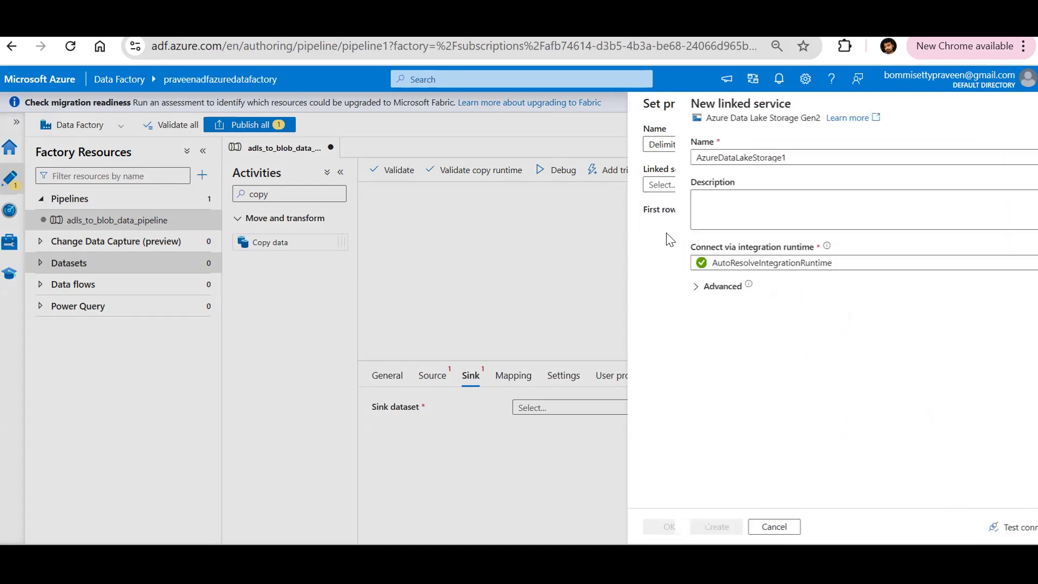
{"action": "left_click", "coordinate": [777, 150]}
{"action": "key", "text": "ctrl+a"}
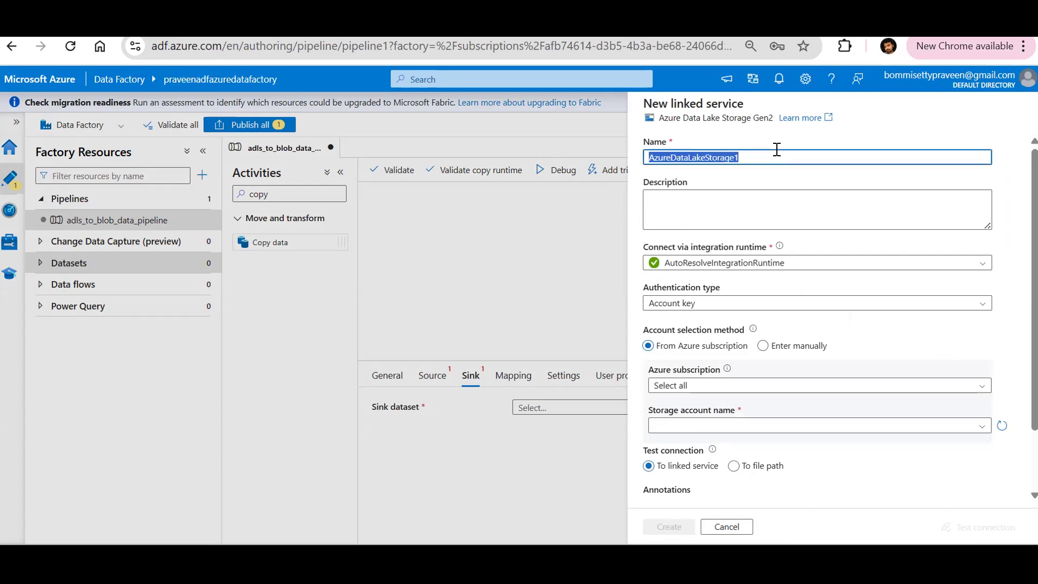
{"action": "type", "text": "adls"}
{"action": "type", "text": "_ls"}
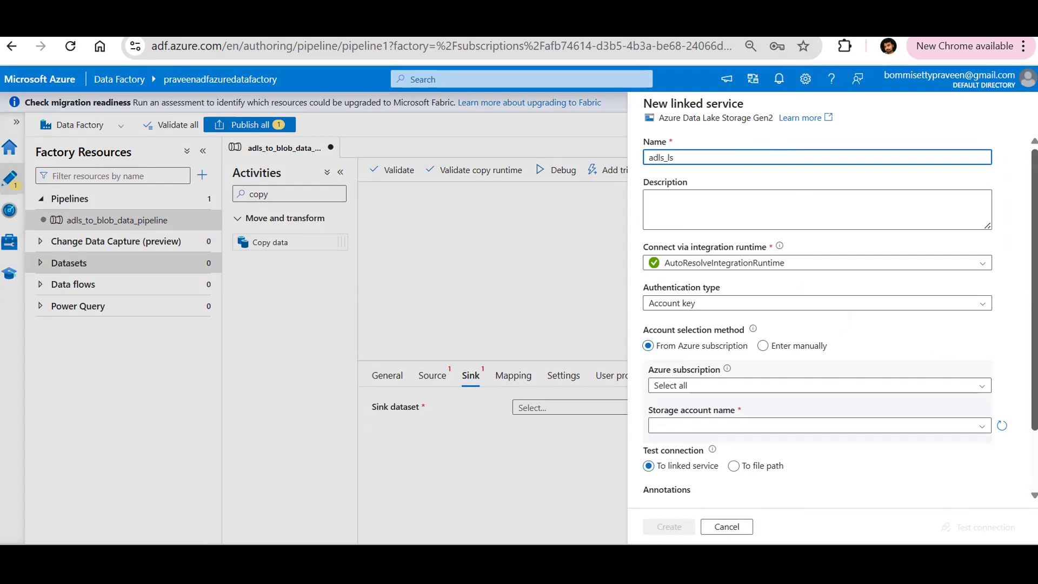
Select Azure subscription 1 and storage account praveenadftrainadls for the linked service, test the connection and create it.
{"action": "scroll", "coordinate": [732, 311], "scroll_direction": "down", "scroll_amount": 2}
{"action": "left_click", "coordinate": [731, 313]}
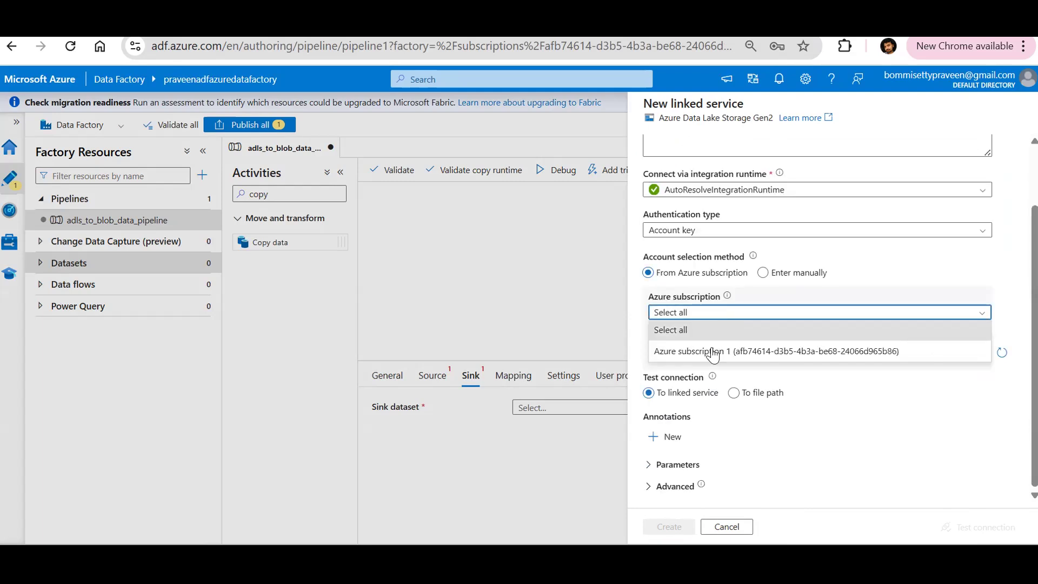
{"action": "left_click", "coordinate": [705, 352]}
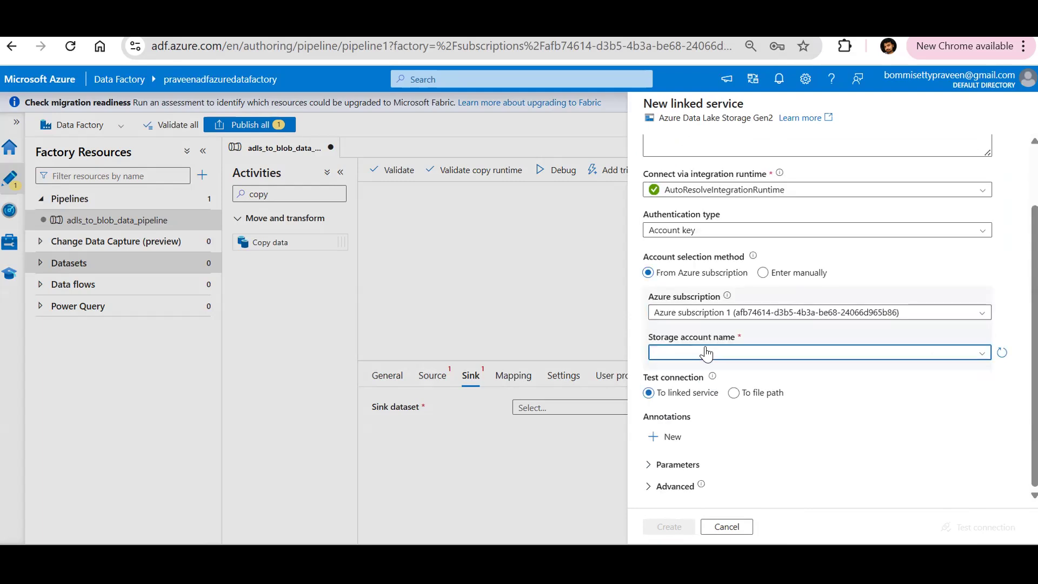
{"action": "left_click", "coordinate": [706, 354]}
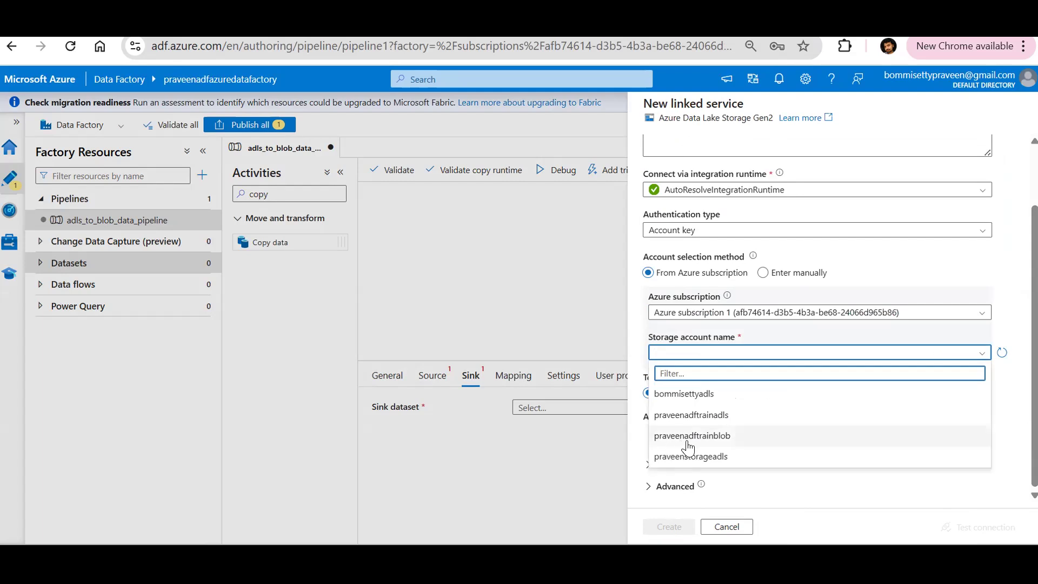
{"action": "left_click", "coordinate": [704, 425]}
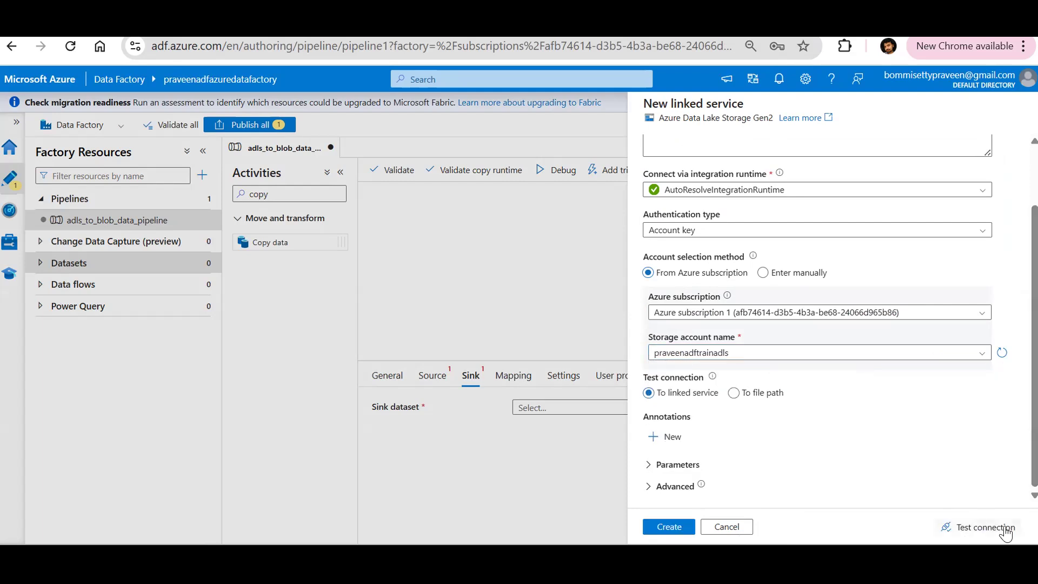
{"action": "left_click", "coordinate": [984, 527]}
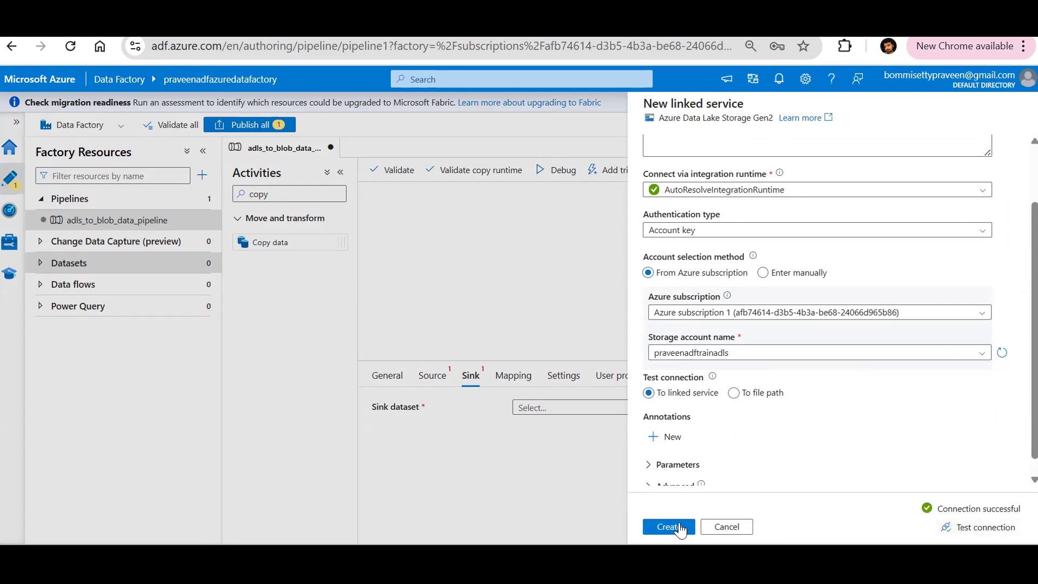
{"action": "left_click", "coordinate": [679, 527]}
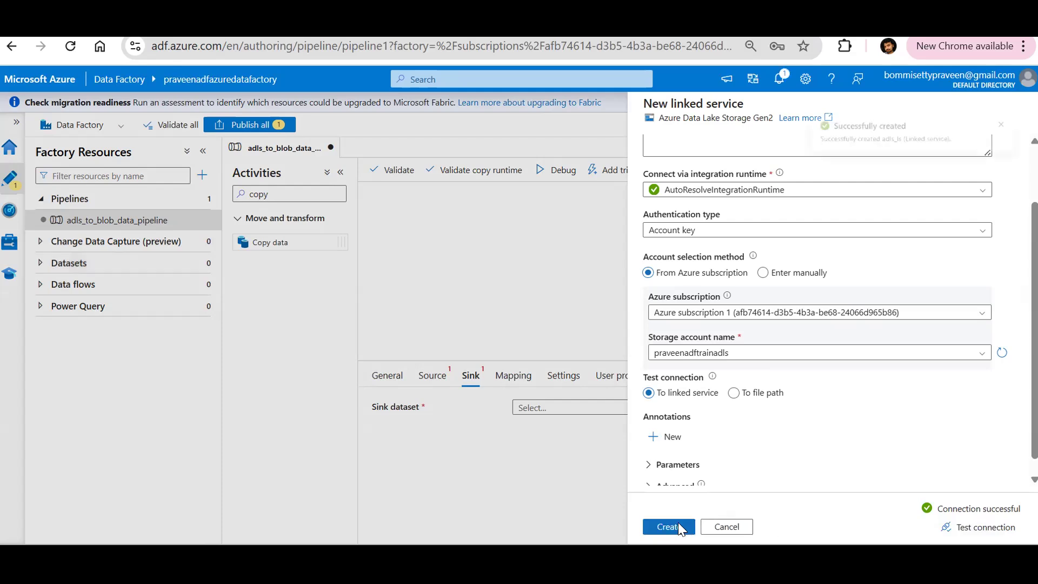
Name the dataset adls_ds, set its file path to course_details.txt in the source file system and create it.
{"action": "double_click", "coordinate": [717, 146]}
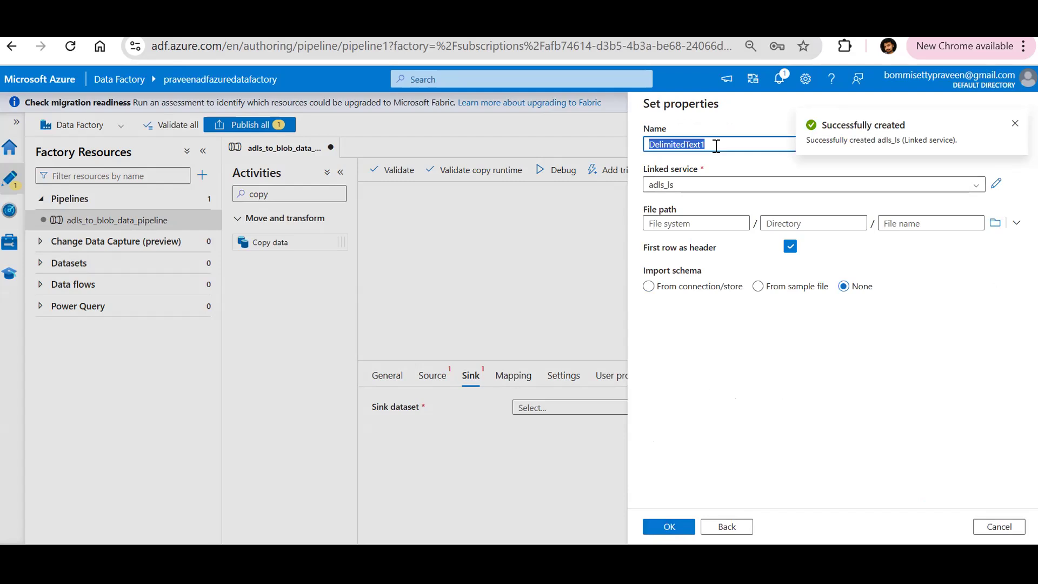
{"action": "type", "text": "adls_d"}
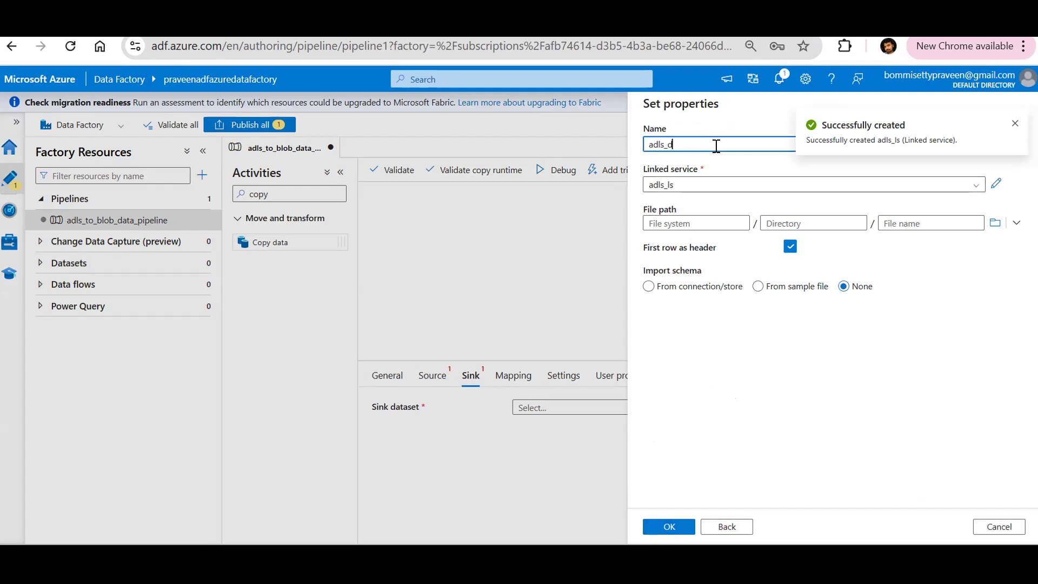
{"action": "type", "text": "s"}
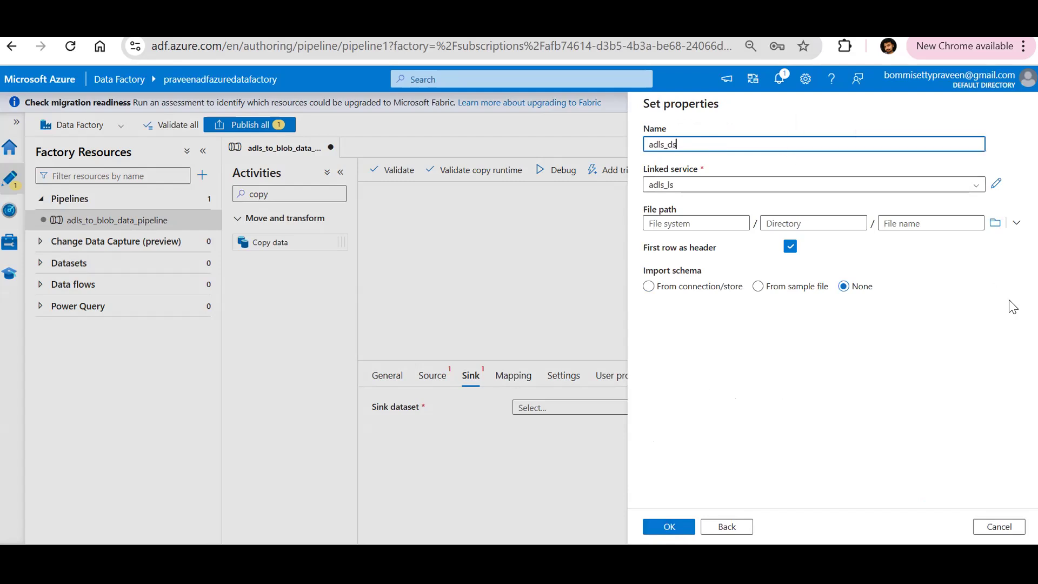
{"action": "left_click", "coordinate": [996, 226]}
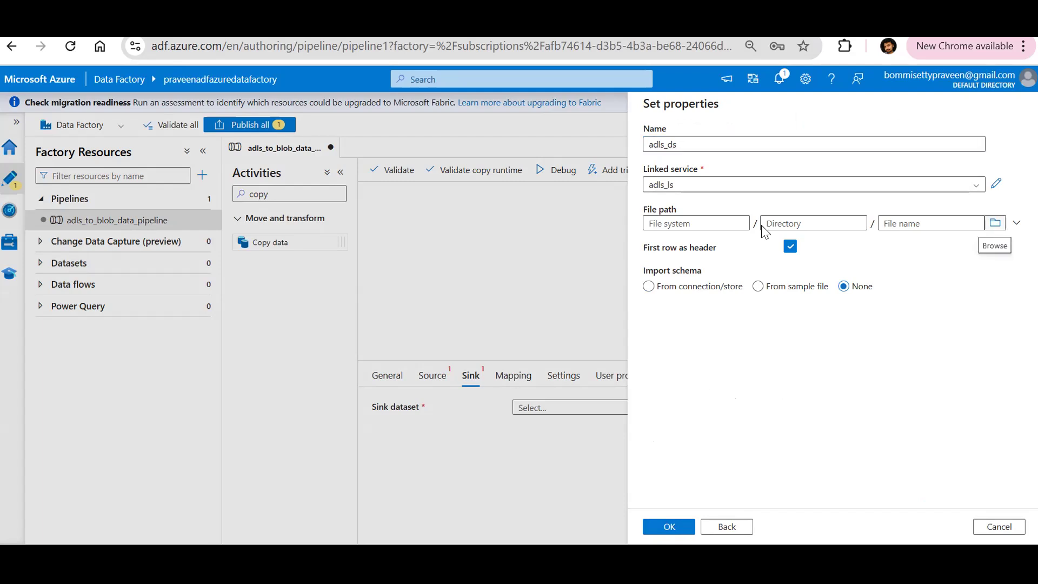
{"action": "left_click", "coordinate": [680, 174]}
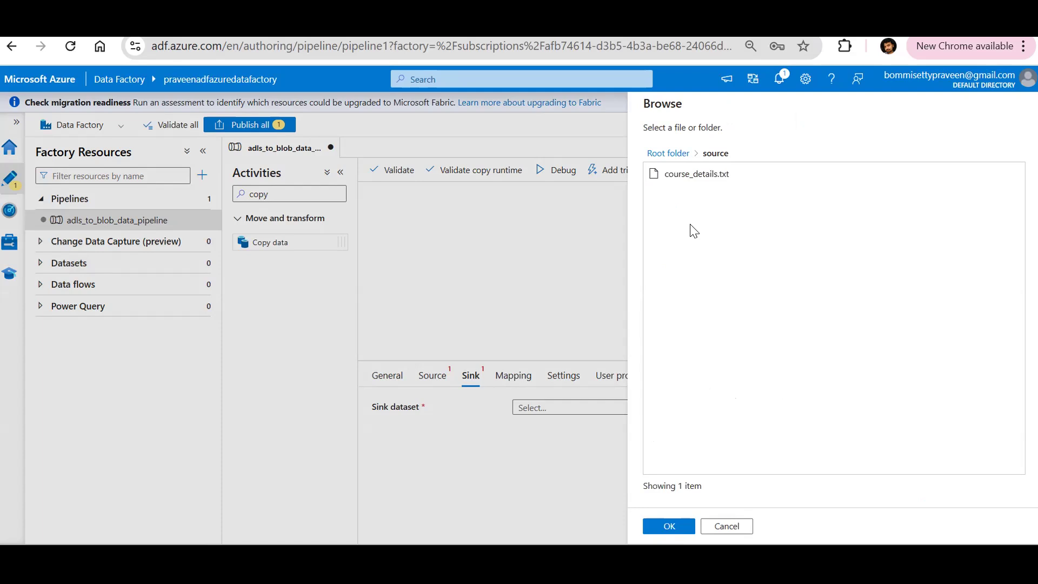
{"action": "left_click", "coordinate": [690, 178]}
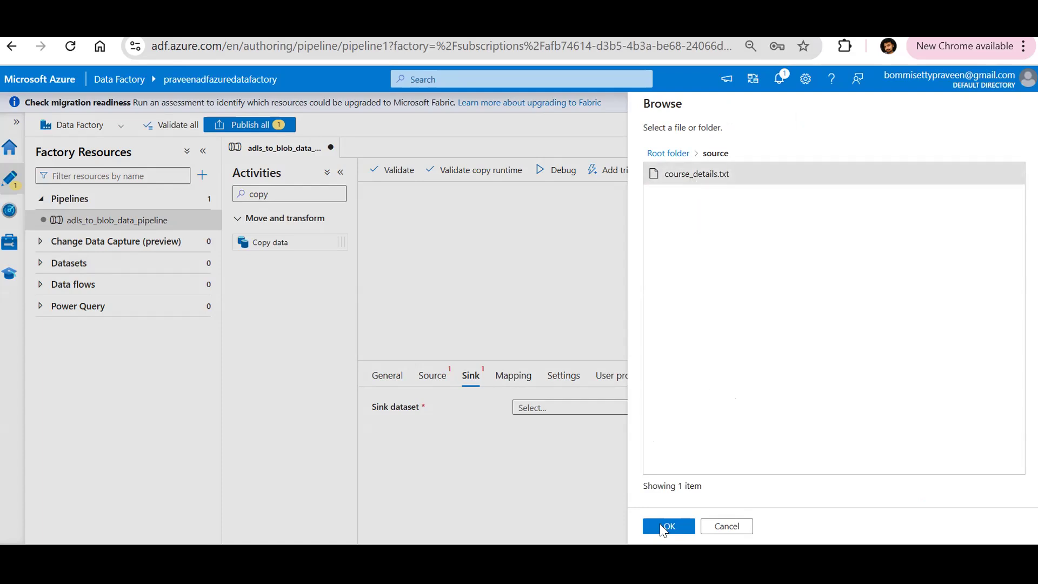
{"action": "left_click", "coordinate": [662, 524]}
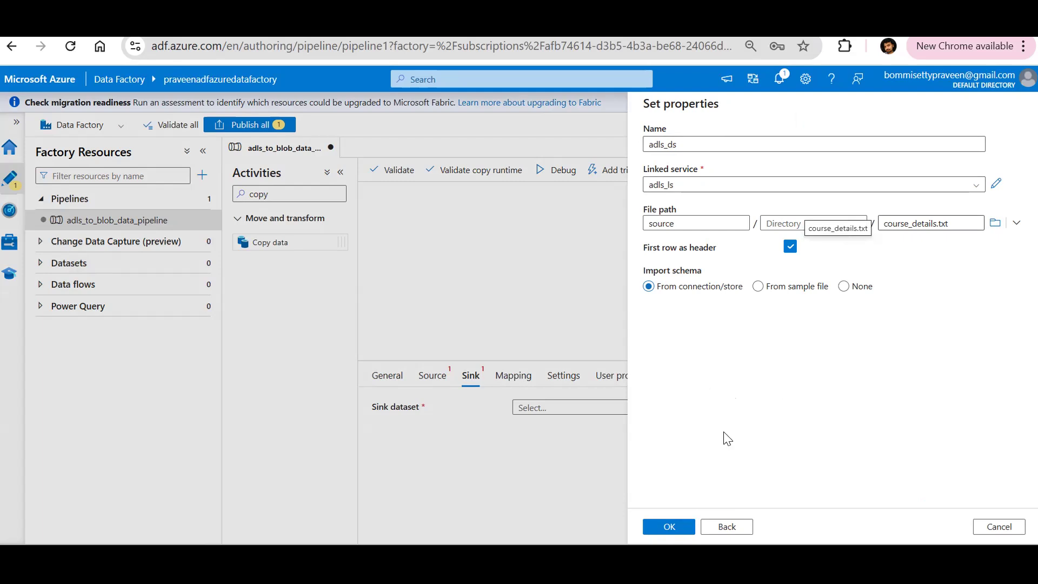
{"action": "left_click", "coordinate": [663, 529]}
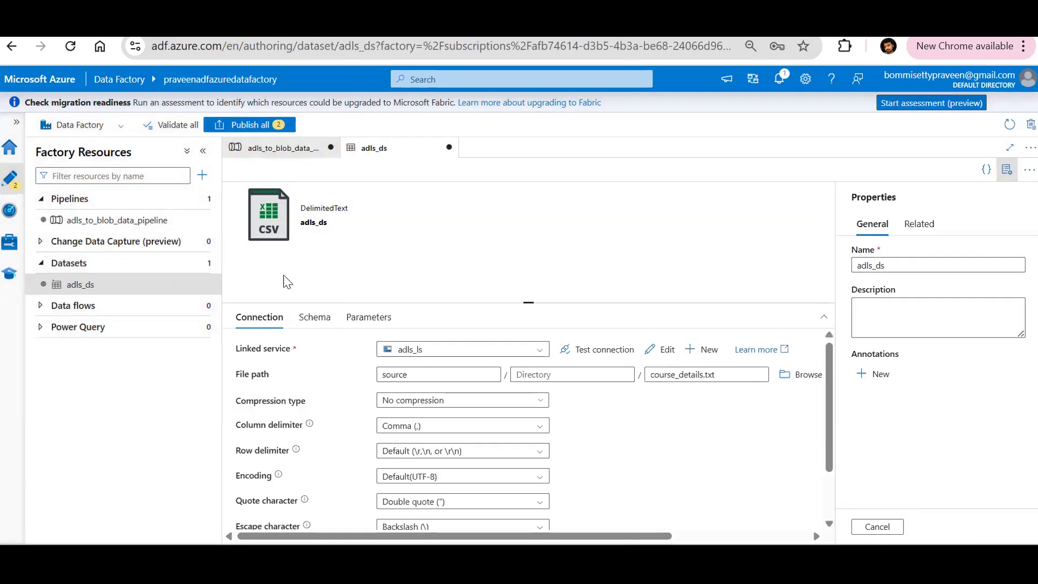
Start another dataset using the Azure Blob Storage data store and the DelimitedText format, and name it blob_ds.
{"action": "left_click", "coordinate": [205, 263]}
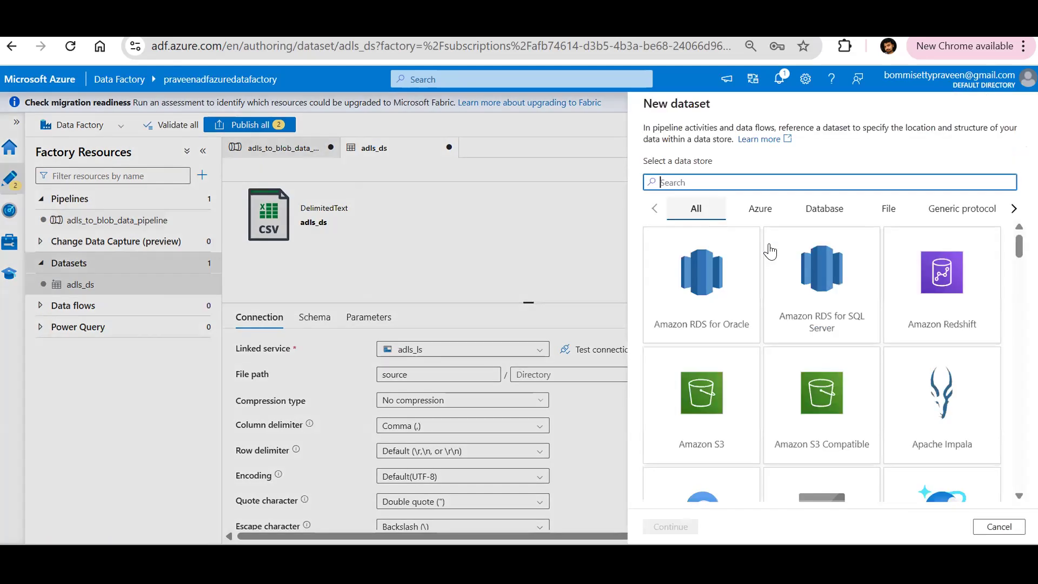
{"action": "type", "text": "blob"}
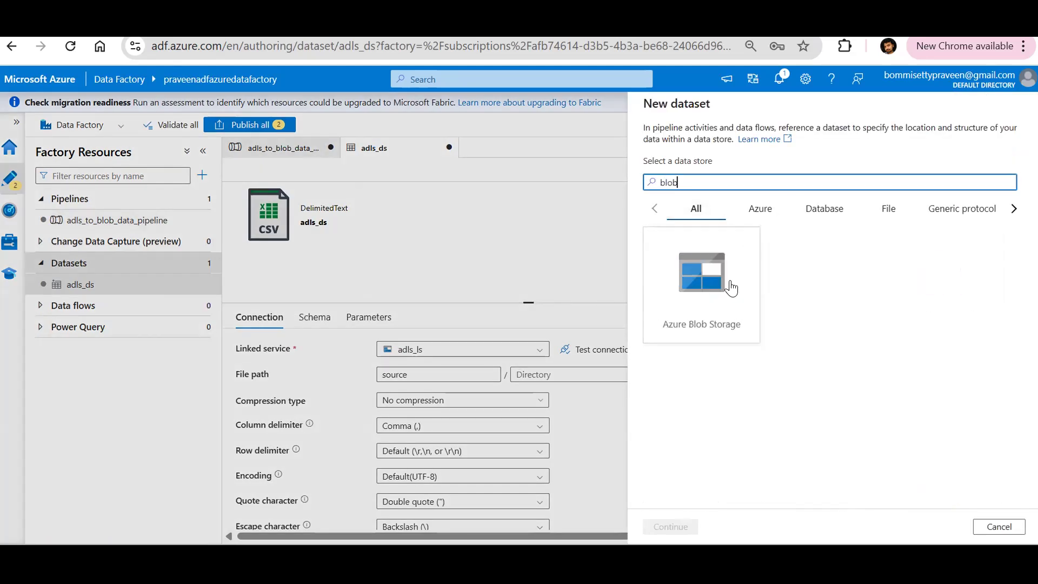
{"action": "left_click", "coordinate": [730, 288]}
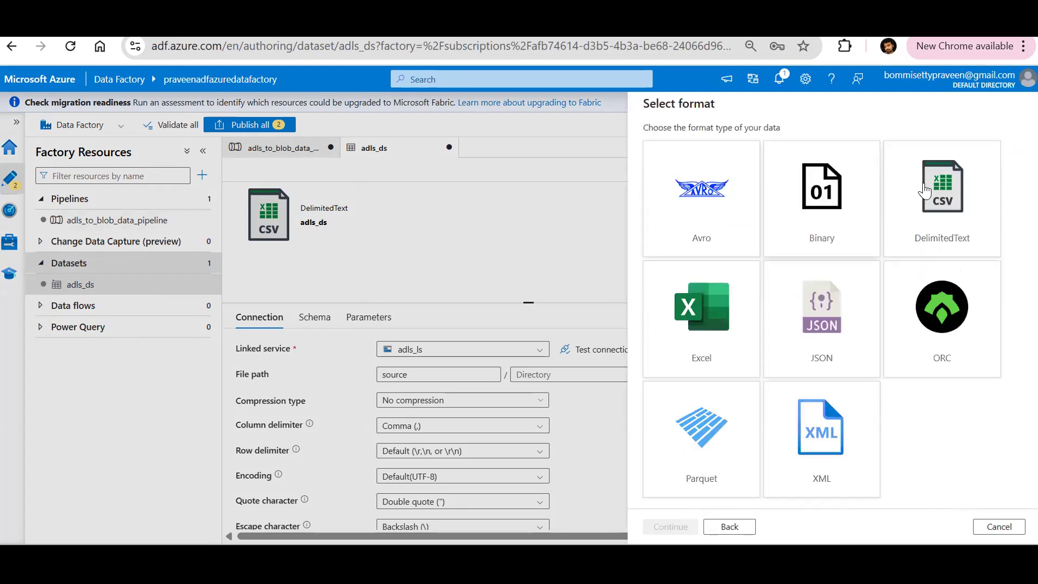
{"action": "left_click", "coordinate": [924, 190]}
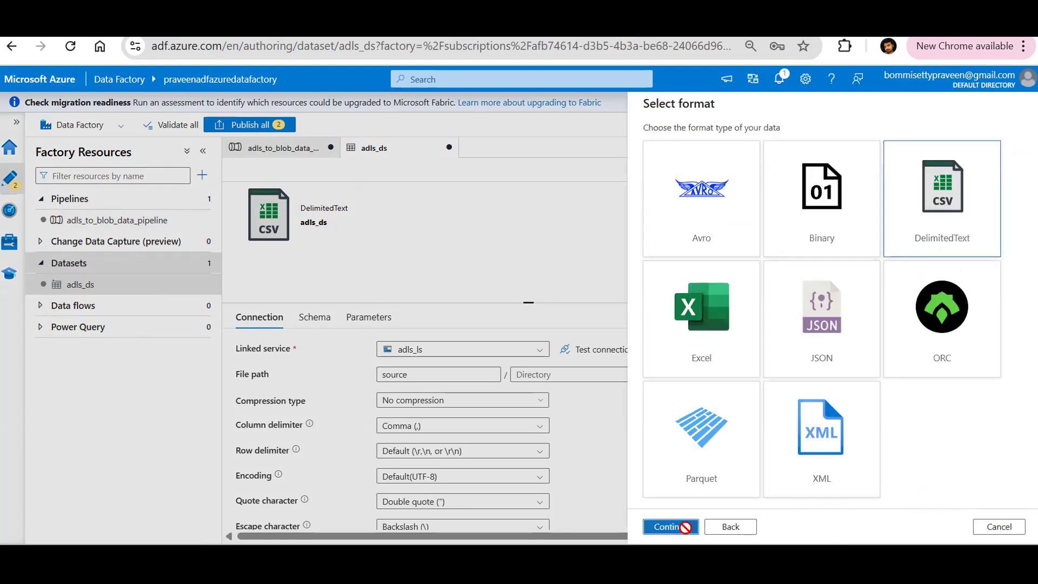
{"action": "double_click", "coordinate": [709, 149]}
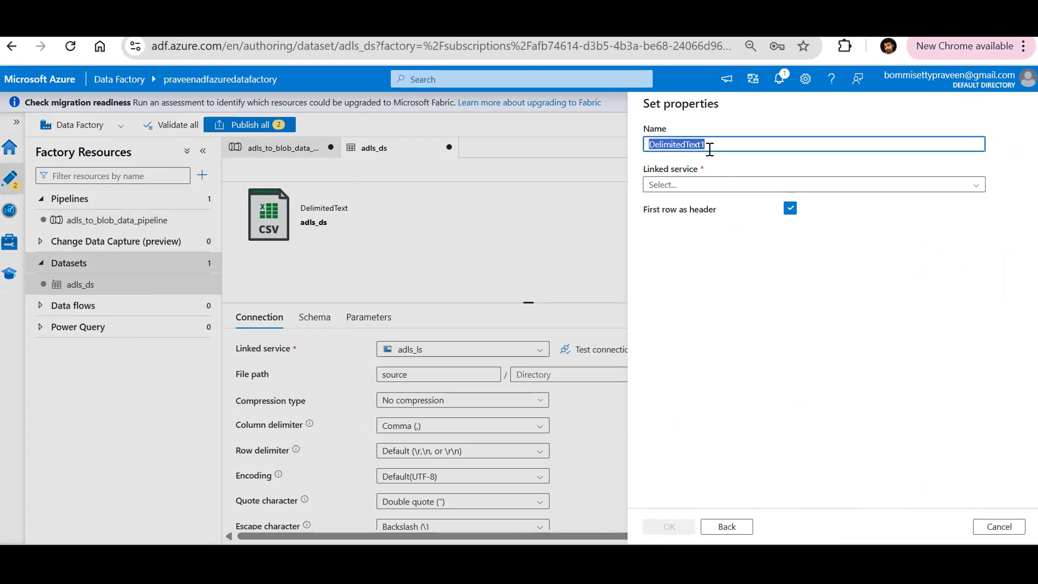
{"action": "type", "text": "blob_ds"}
Start a new Azure Blob Storage linked service for the blob_ds dataset and name it blob_ls.
{"action": "left_click", "coordinate": [685, 185]}
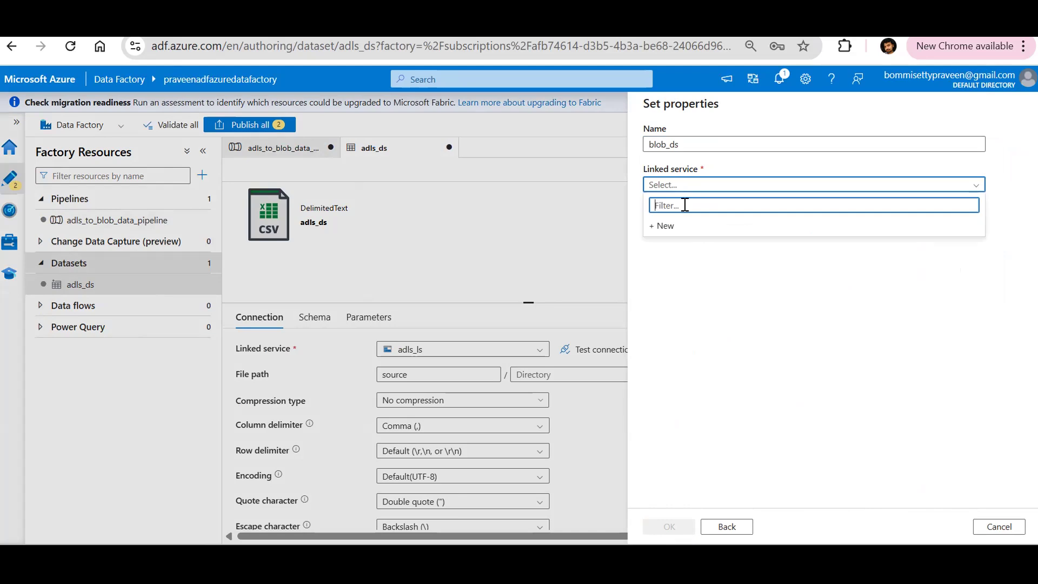
{"action": "left_click", "coordinate": [679, 227]}
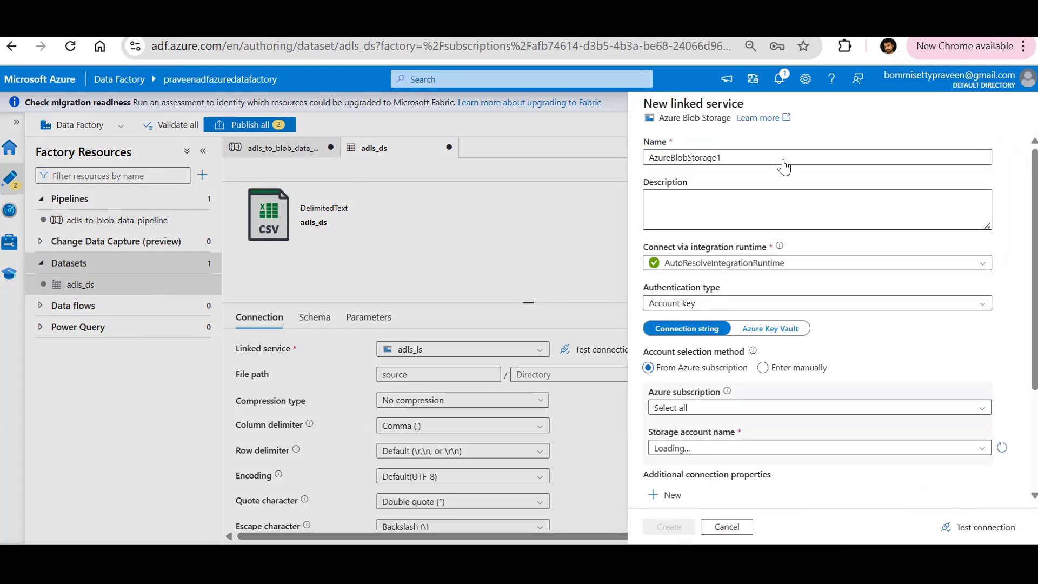
{"action": "double_click", "coordinate": [766, 155]}
{"action": "type", "text": "b"}
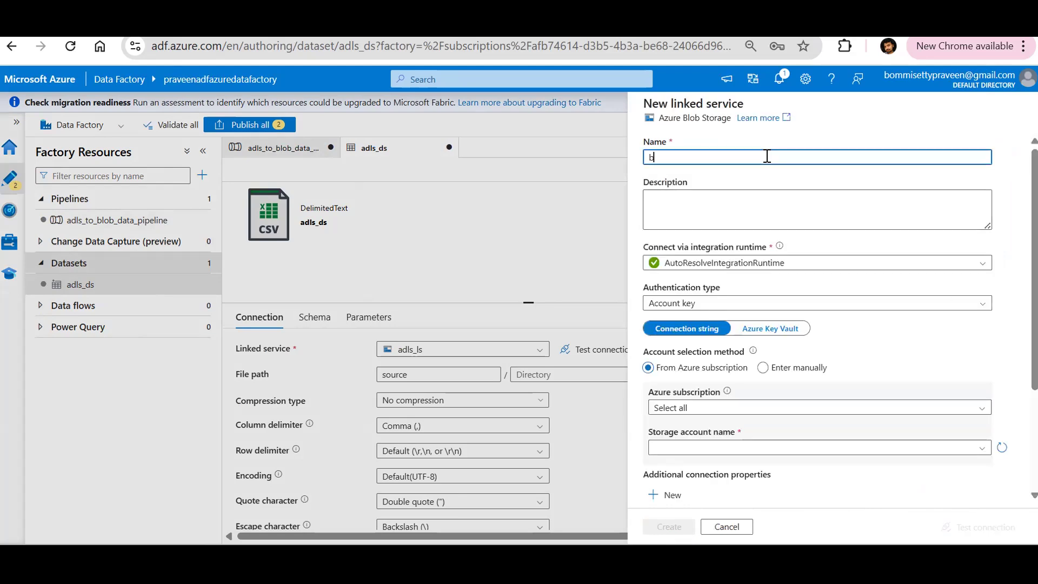
{"action": "type", "text": "lob_ls"}
Select Azure subscription 1 and storage account praveenadftrainblob for the blob linked service, test the connection and create it.
{"action": "scroll", "coordinate": [736, 308], "scroll_direction": "down", "scroll_amount": 2}
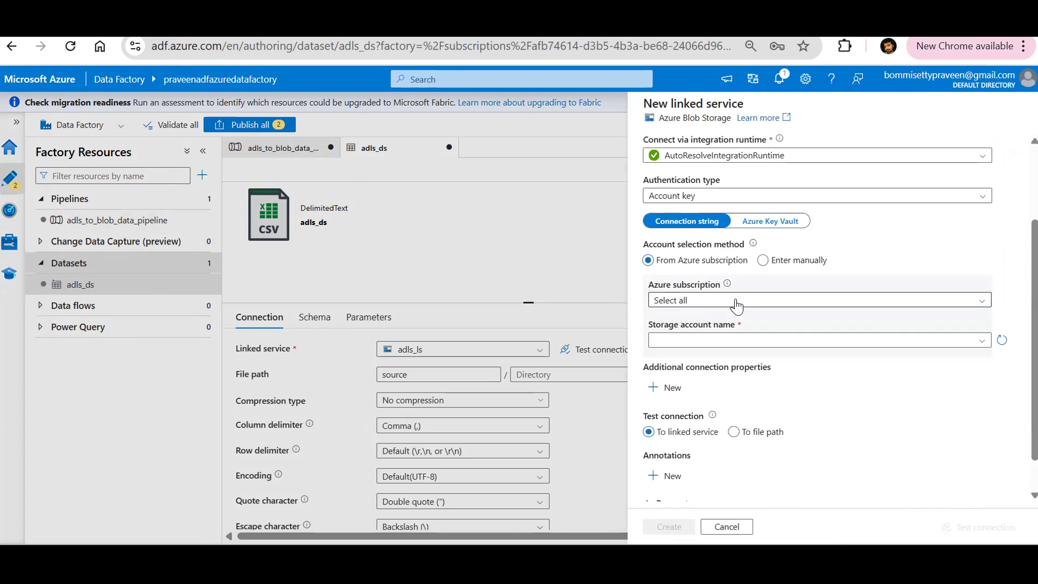
{"action": "left_click", "coordinate": [726, 301]}
{"action": "left_click", "coordinate": [725, 340]}
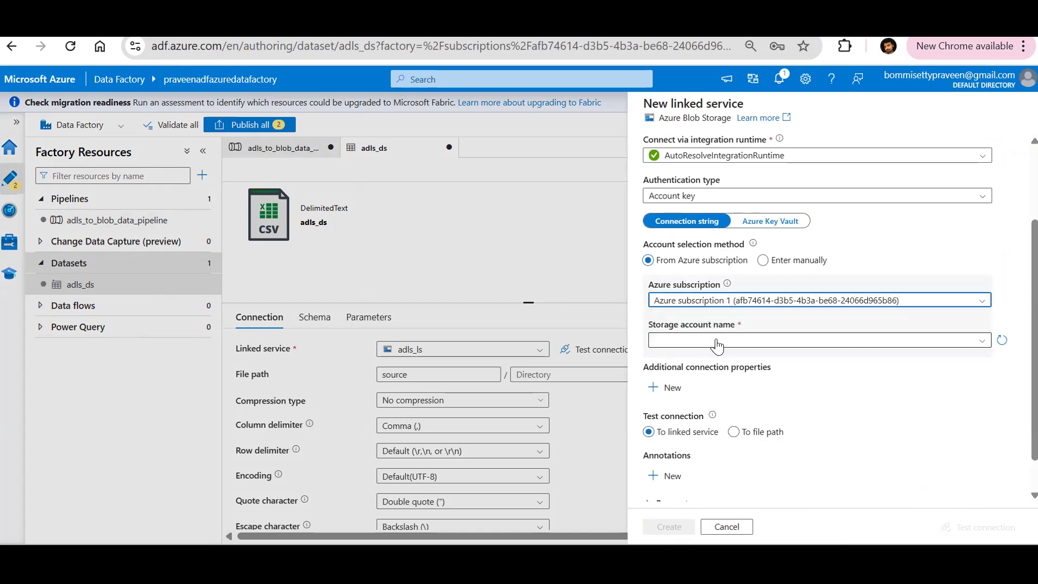
{"action": "left_click", "coordinate": [718, 342]}
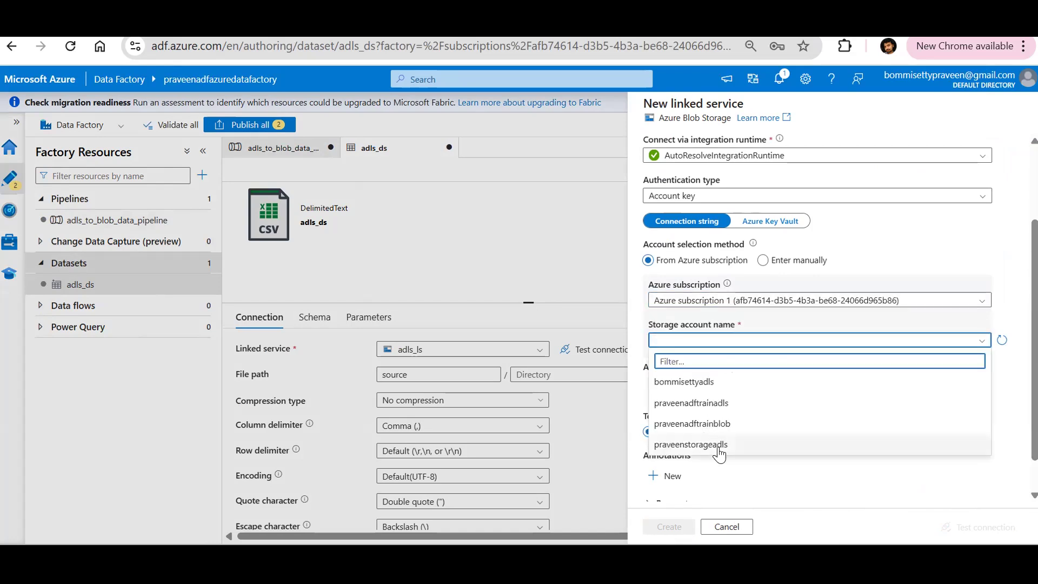
{"action": "left_click", "coordinate": [719, 425]}
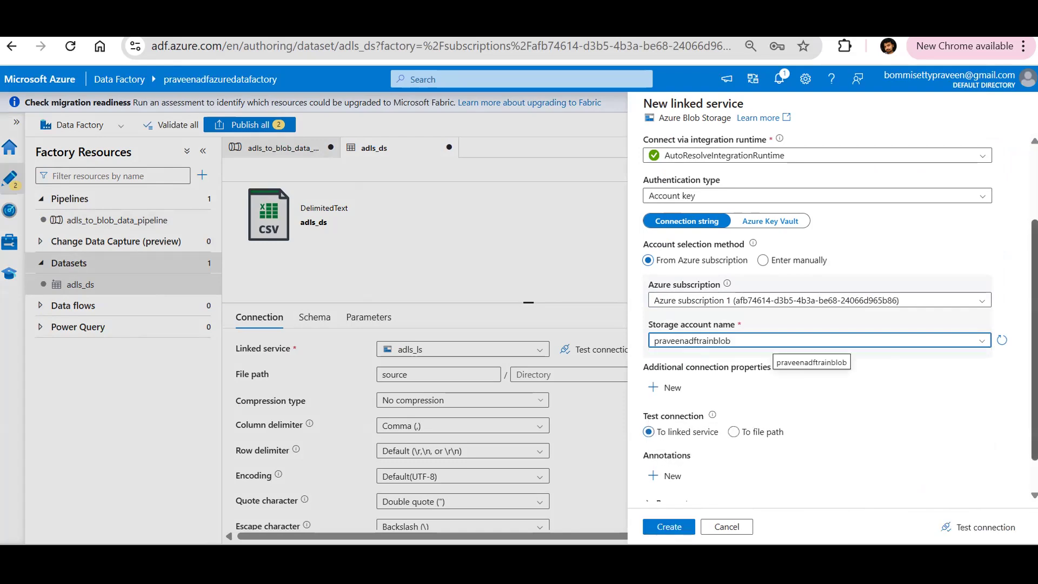
{"action": "scroll", "coordinate": [1006, 454], "scroll_direction": "down", "scroll_amount": 1}
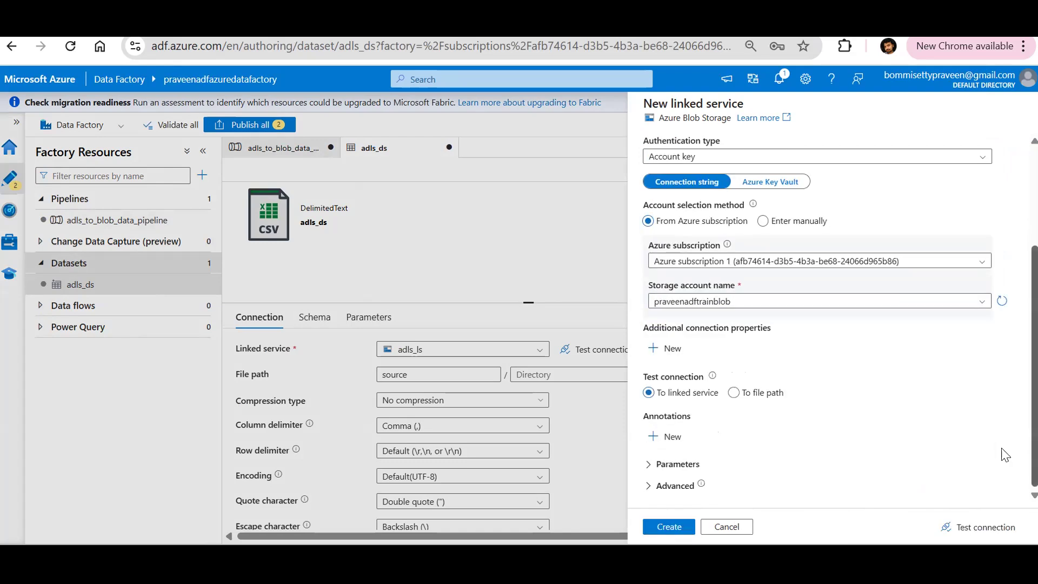
{"action": "left_click", "coordinate": [971, 527]}
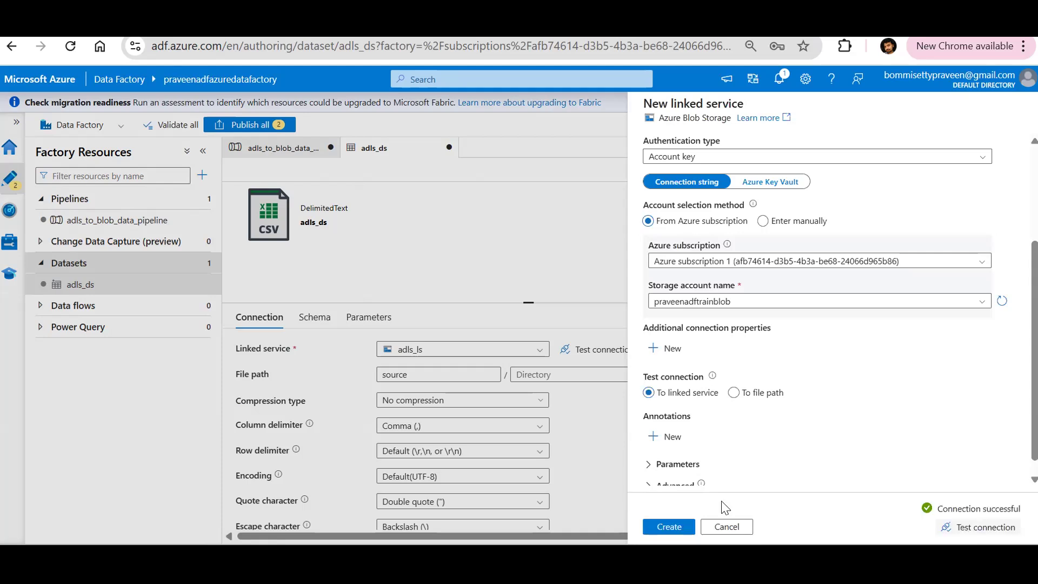
{"action": "left_click", "coordinate": [670, 527]}
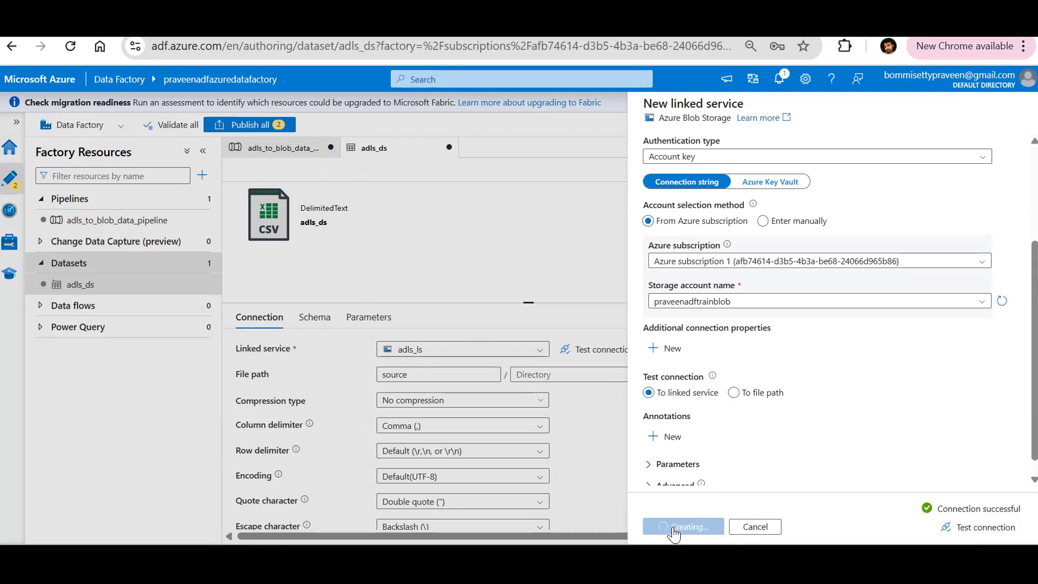
Switch to PowerPoint, review the Step By Step Execution slide and return to Azure Data Factory.
{"action": "key", "text": "alt+Tab"}
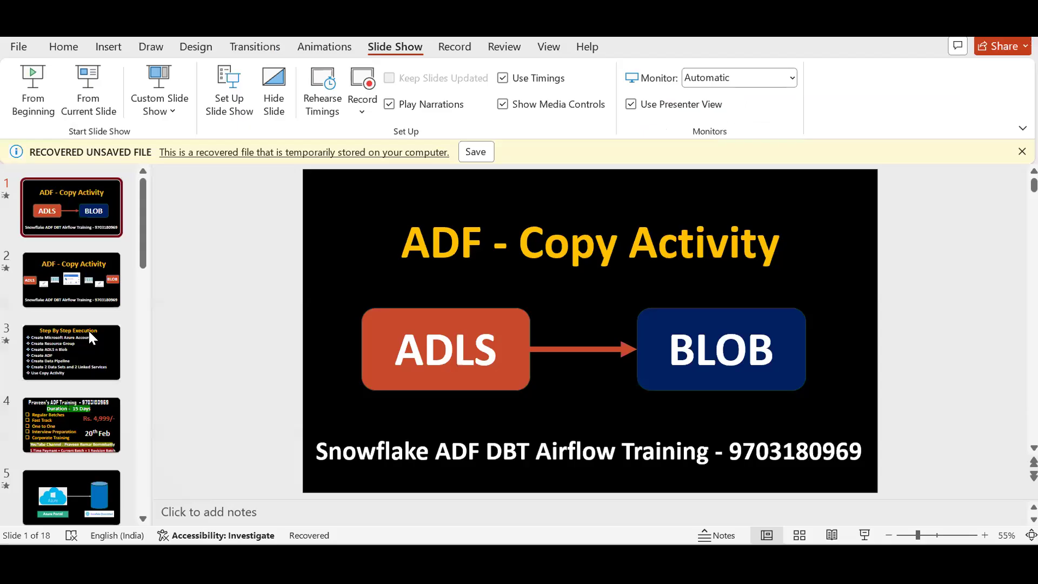
{"action": "left_click", "coordinate": [78, 341]}
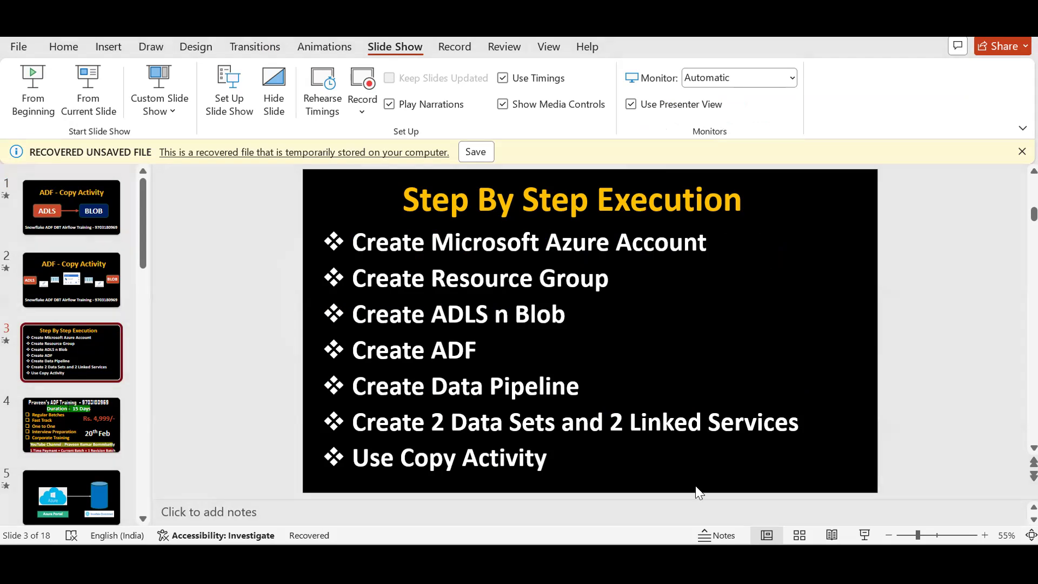
{"action": "key", "text": "alt+Tab"}
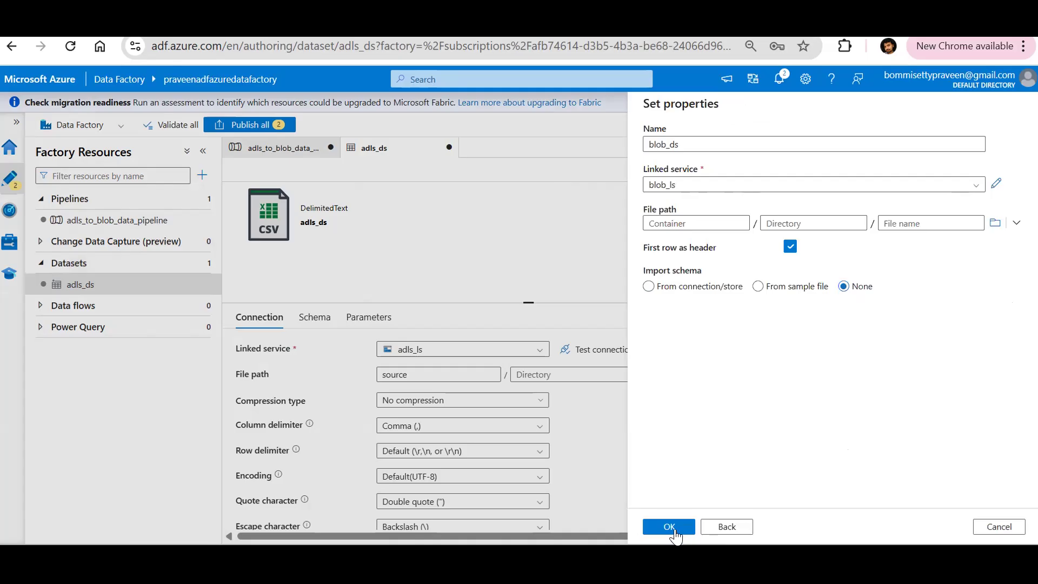
Set the blob_ds file path to the target container and create the dataset.
{"action": "left_click", "coordinate": [994, 224]}
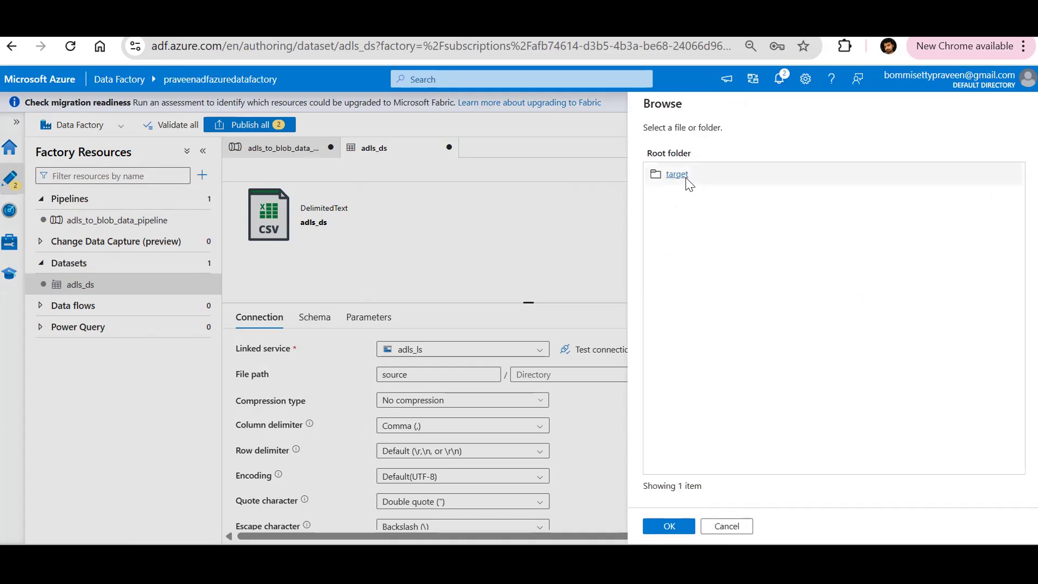
{"action": "left_click", "coordinate": [677, 174]}
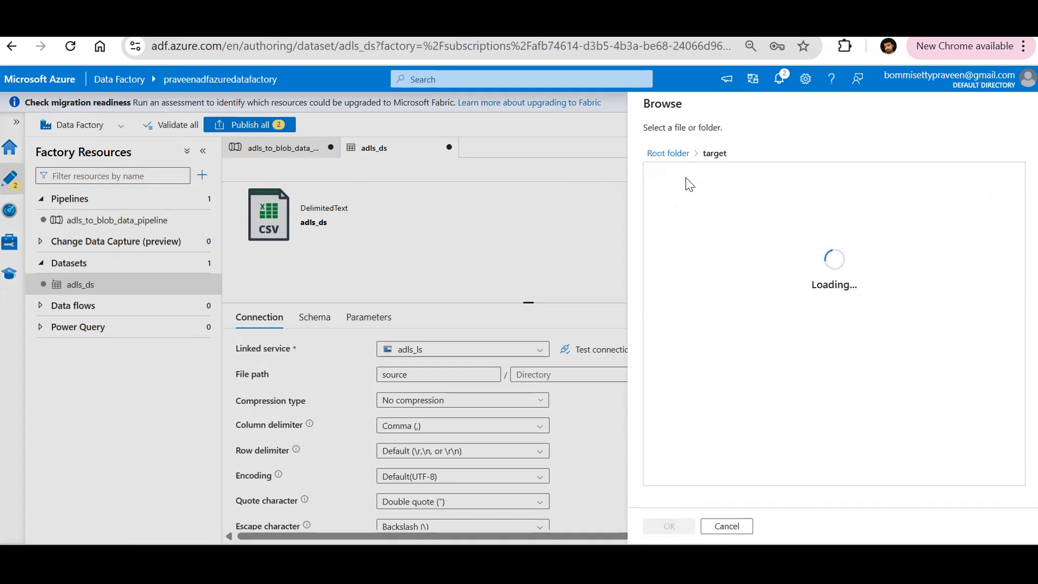
{"action": "left_click", "coordinate": [668, 526]}
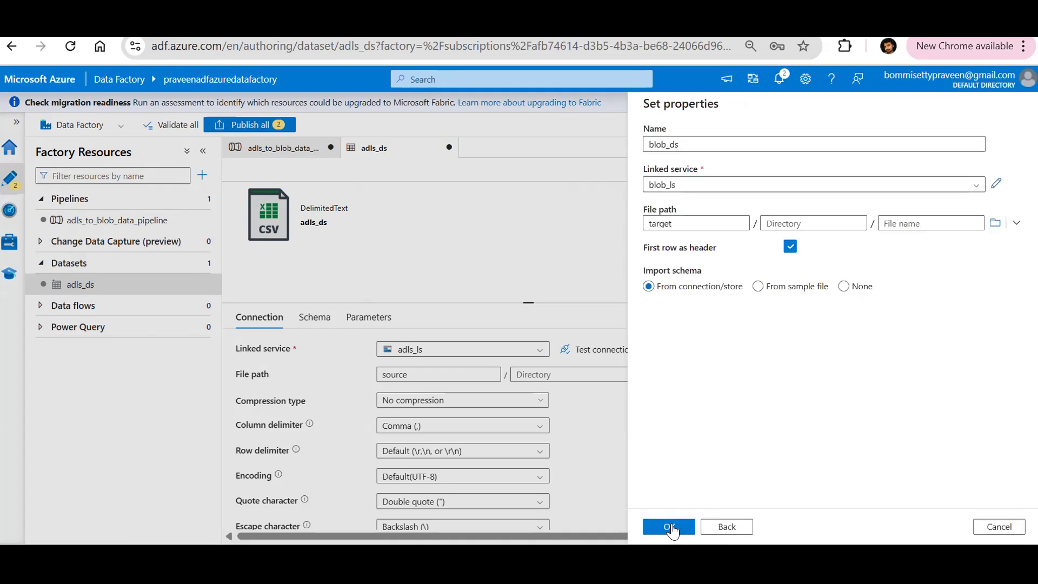
{"action": "left_click", "coordinate": [670, 527]}
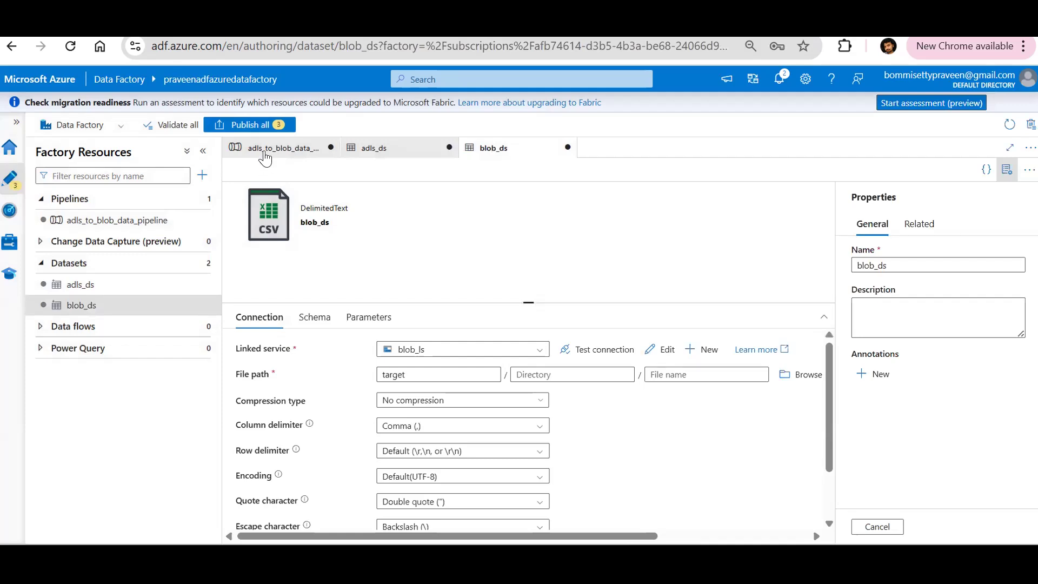
In adls_to_blob_data_pipeline, assign adls_ds as the source dataset and blob_ds as the sink dataset of Copy data1.
{"action": "left_click", "coordinate": [264, 148]}
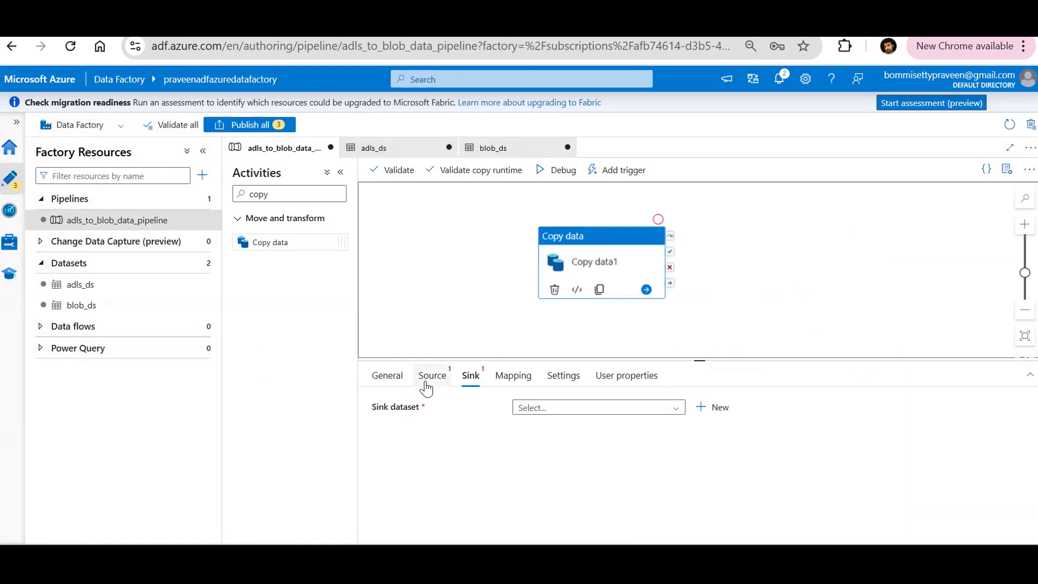
{"action": "left_click", "coordinate": [541, 410]}
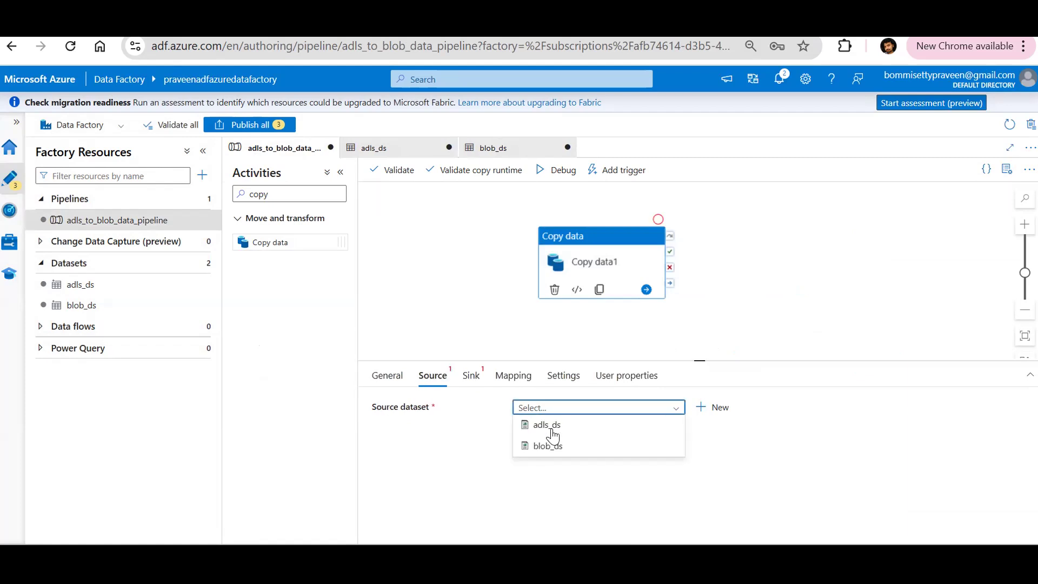
{"action": "left_click", "coordinate": [556, 427]}
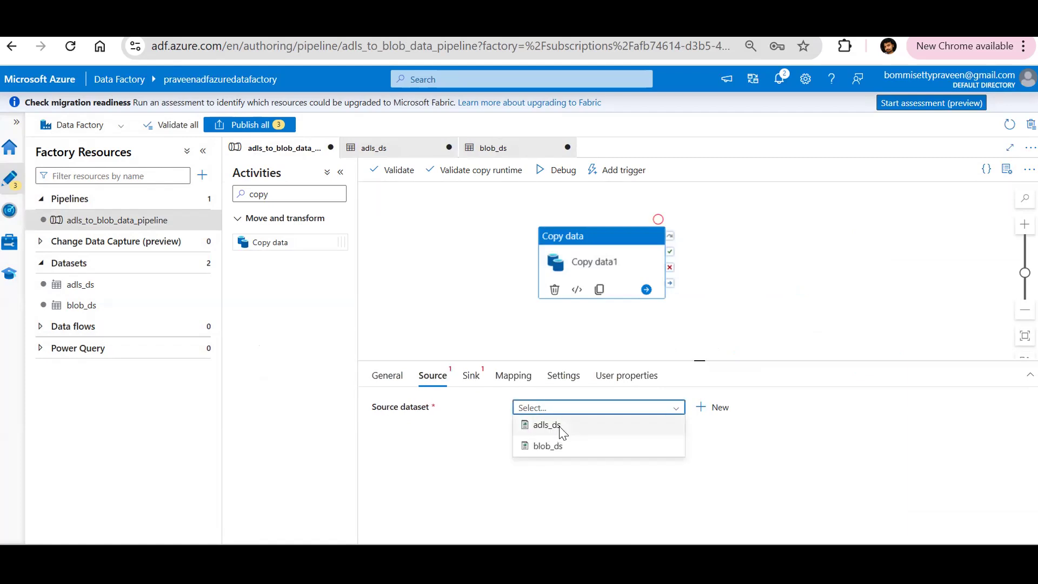
{"action": "left_click", "coordinate": [471, 387]}
{"action": "double_click", "coordinate": [440, 378]}
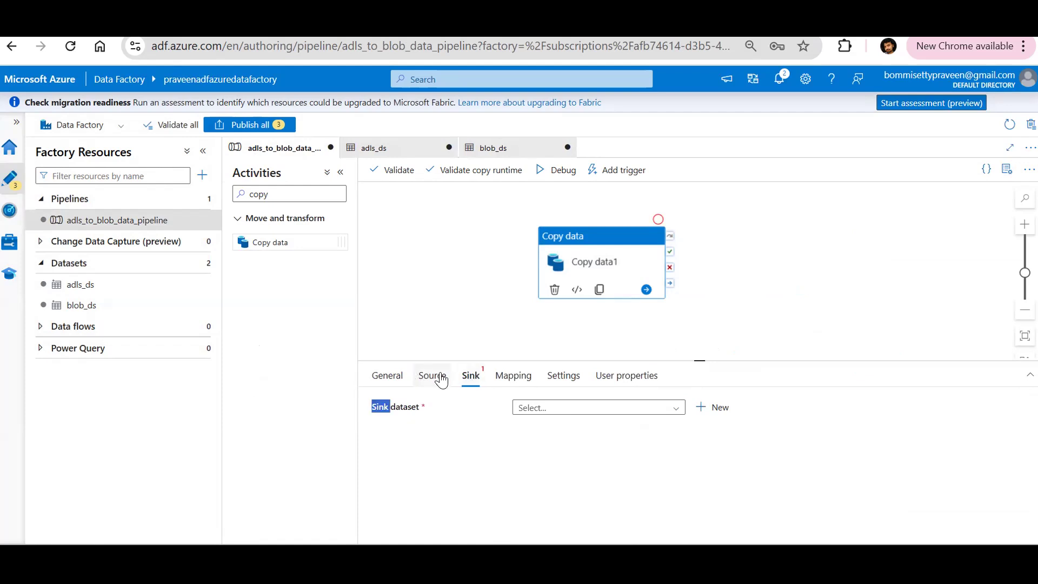
{"action": "left_click", "coordinate": [537, 409]}
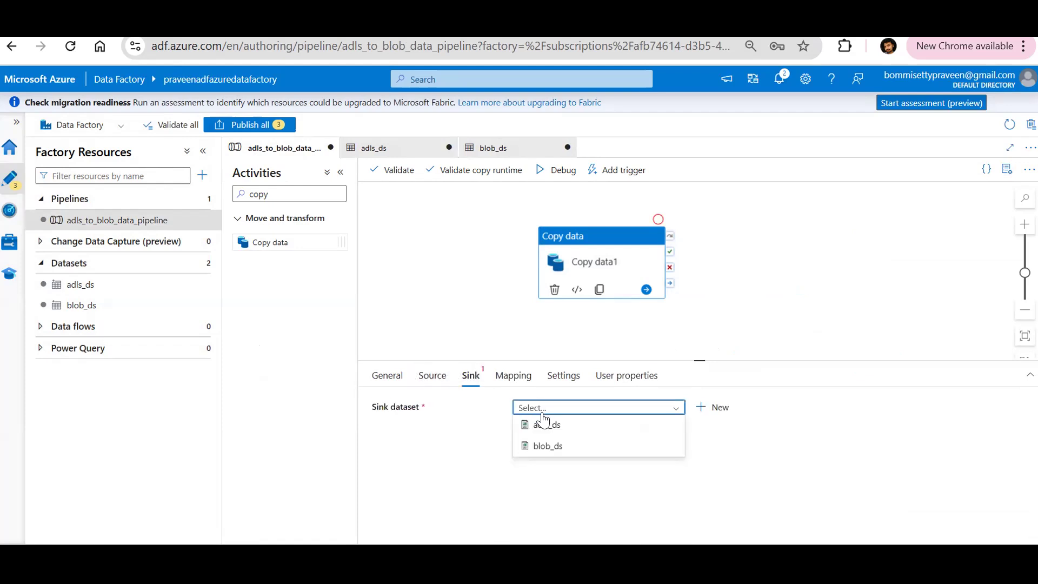
{"action": "left_click", "coordinate": [559, 446]}
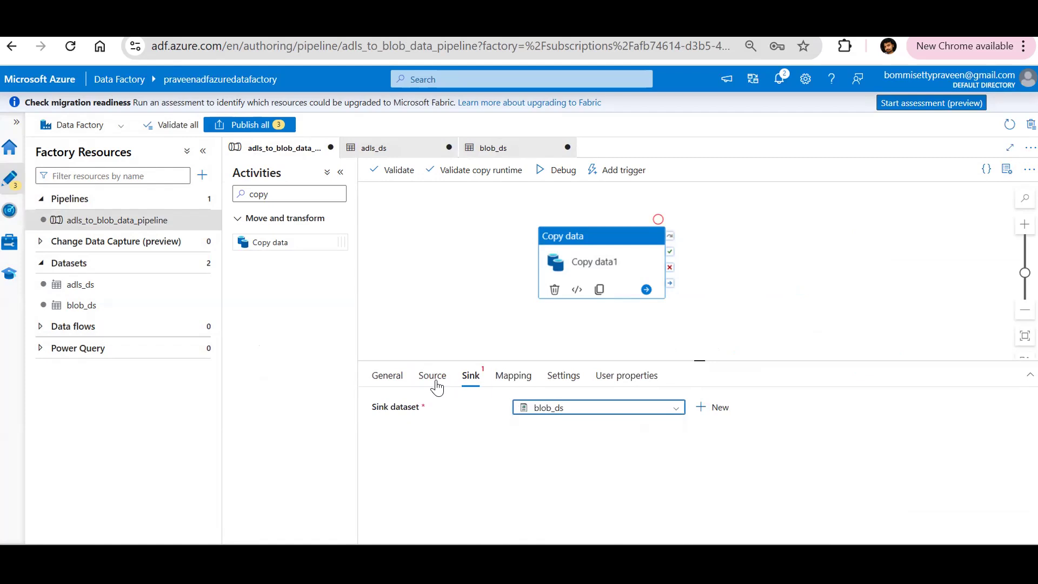
Preview the data of the adls_ds source dataset and review the sink settings of Copy data1.
{"action": "left_click", "coordinate": [432, 376]}
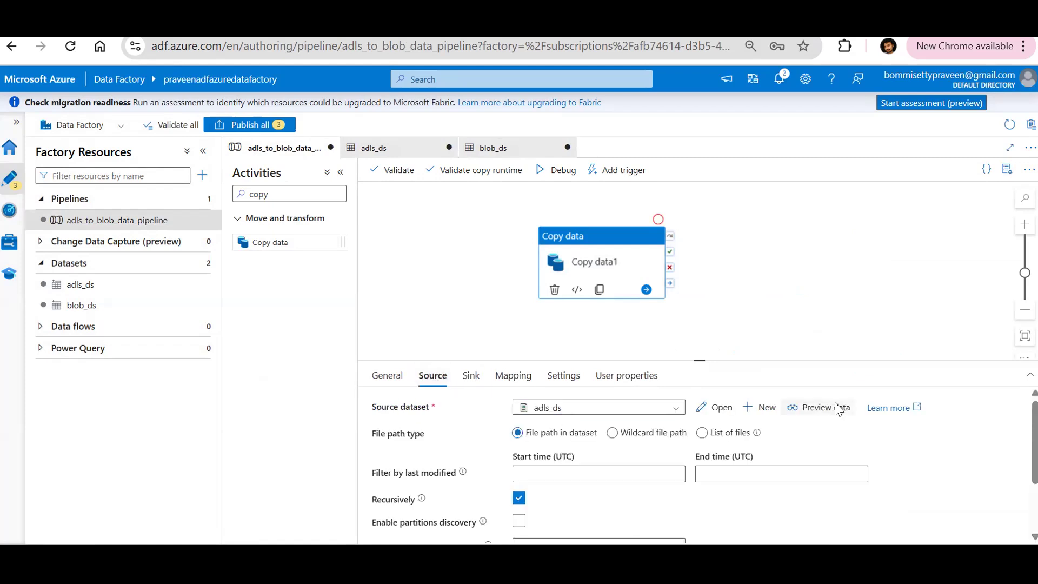
{"action": "left_click", "coordinate": [838, 409]}
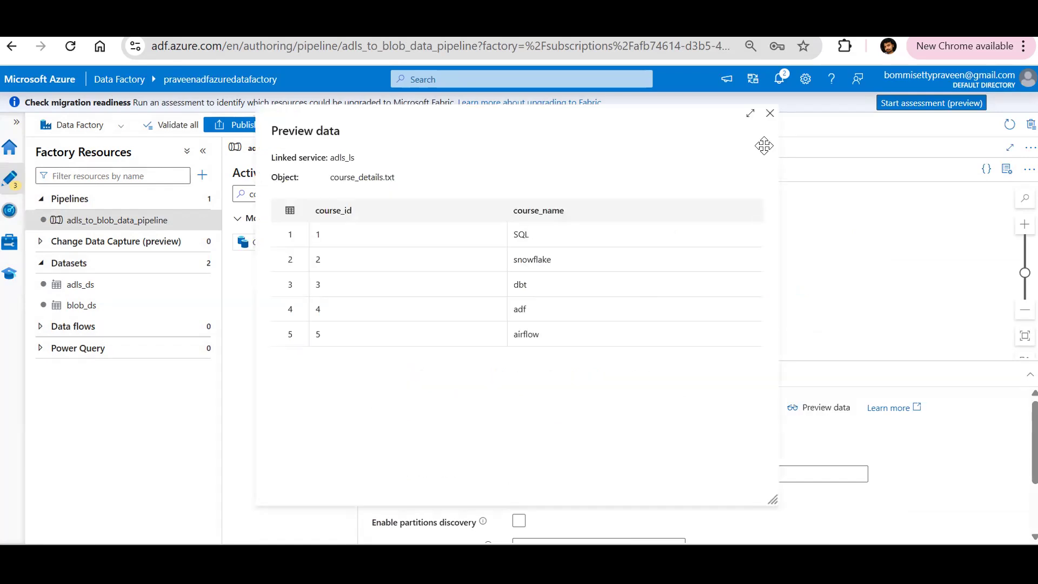
{"action": "left_click", "coordinate": [767, 113]}
{"action": "left_click", "coordinate": [480, 385]}
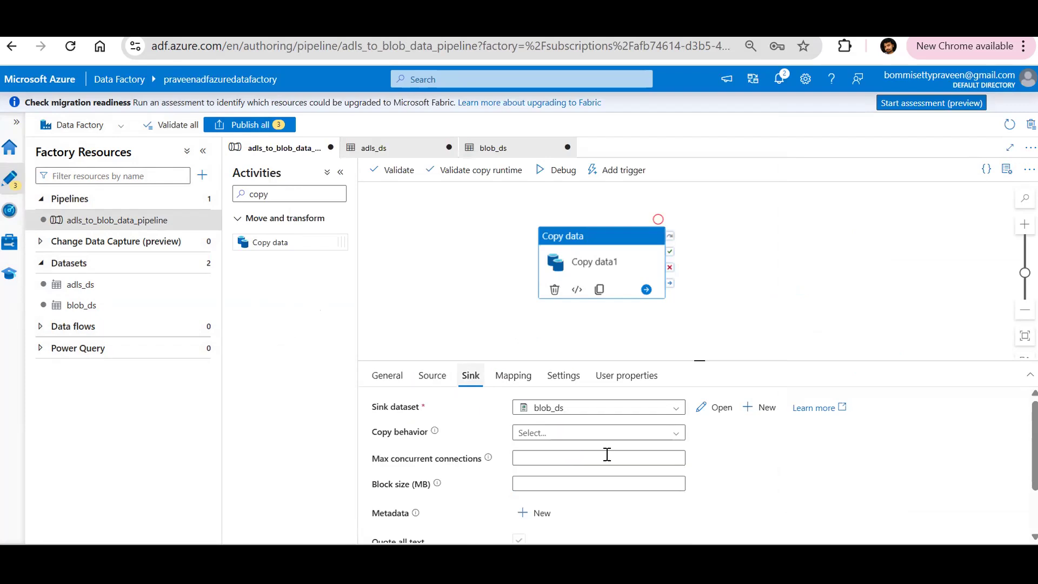
Run adls_to_blob_data_pipeline in debug mode and refresh the run status in its output.
{"action": "left_click", "coordinate": [603, 264]}
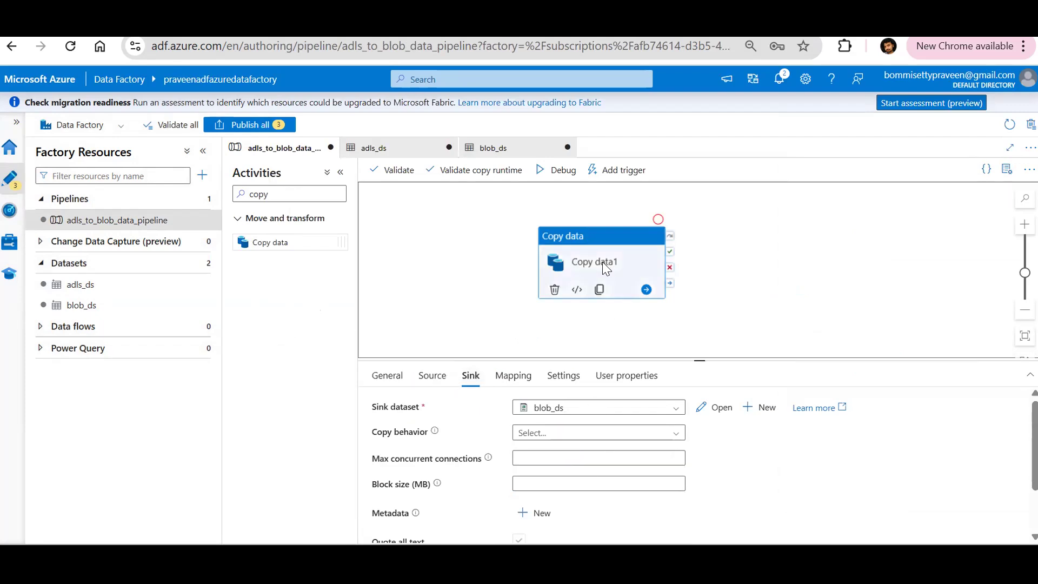
{"action": "left_click", "coordinate": [558, 172]}
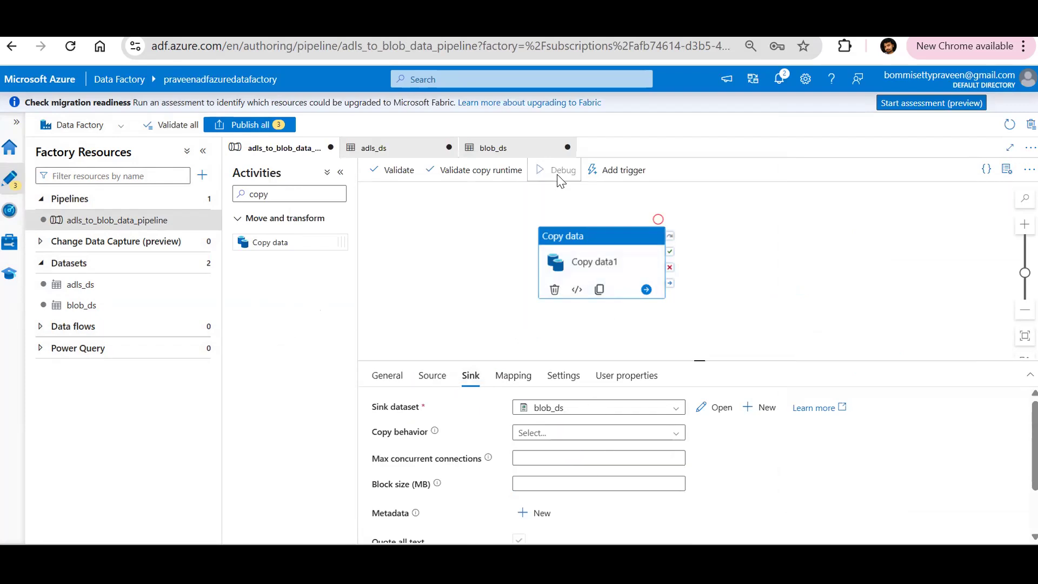
{"action": "left_click", "coordinate": [434, 322]}
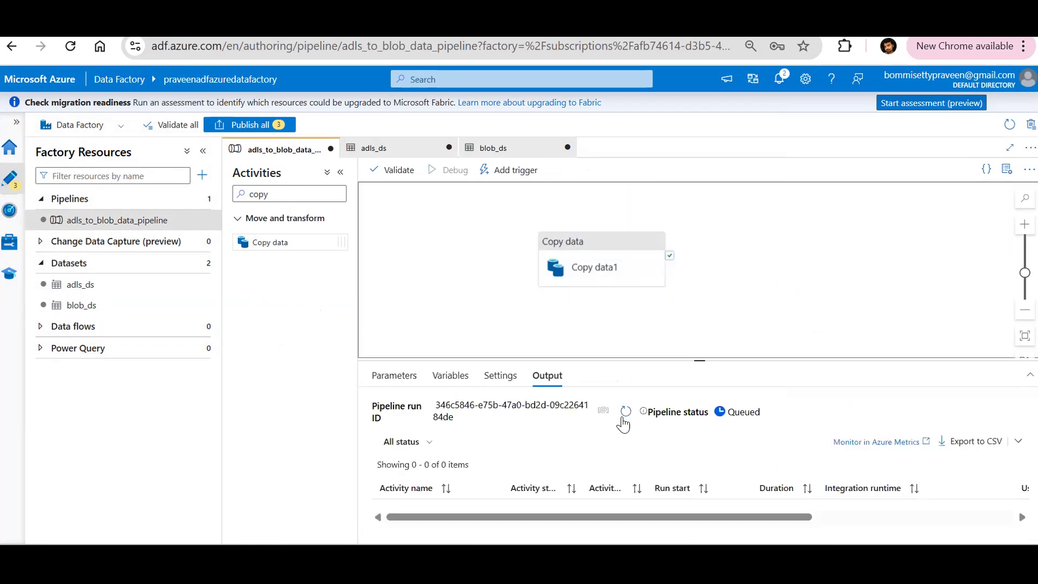
{"action": "left_click", "coordinate": [624, 416]}
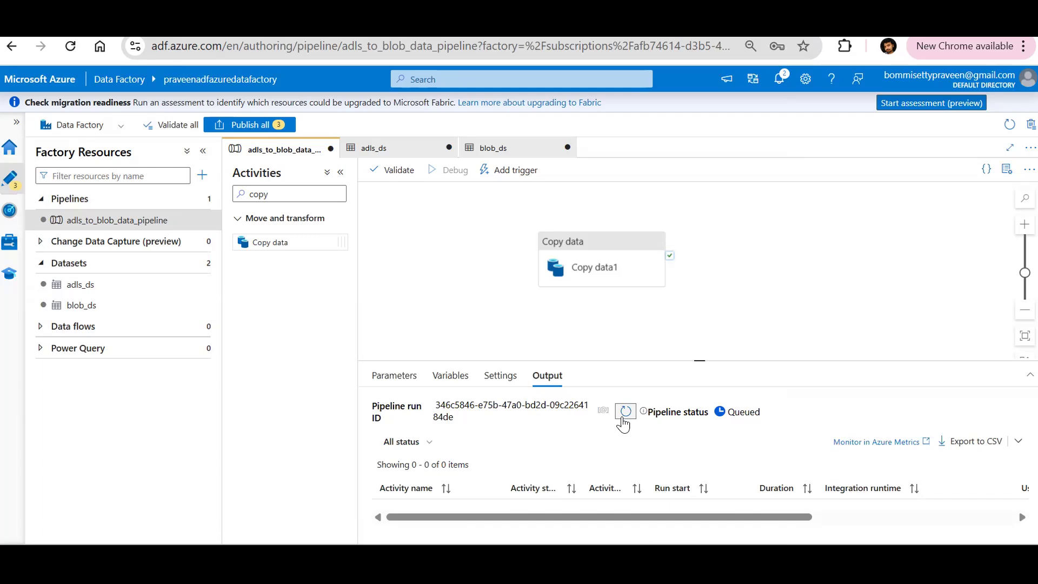
Collapse the factory resources pane, refresh the run status until Copy data1 finishes and open its copy run details.
{"action": "left_click", "coordinate": [204, 153]}
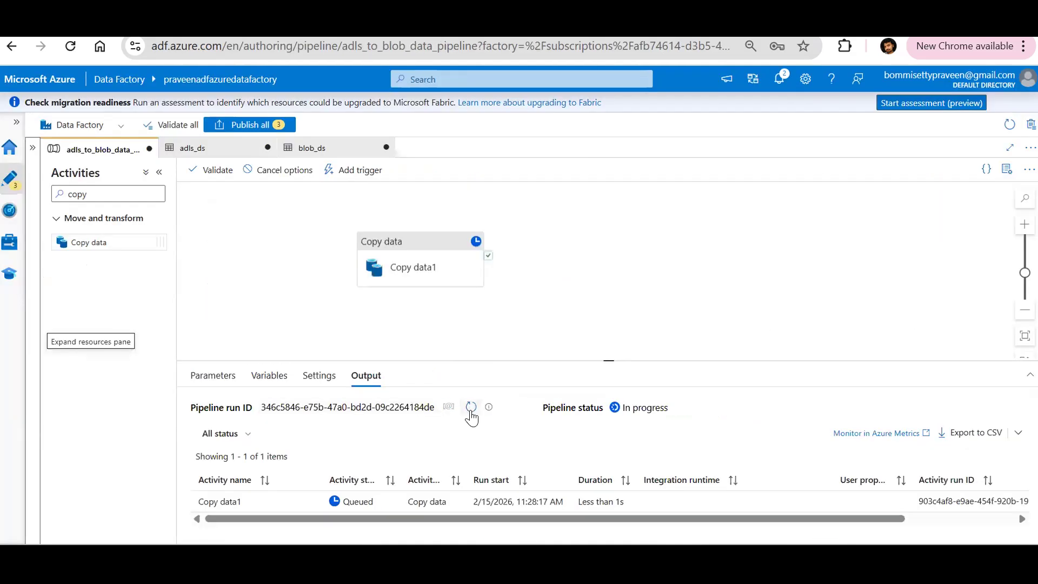
{"action": "left_click", "coordinate": [471, 408]}
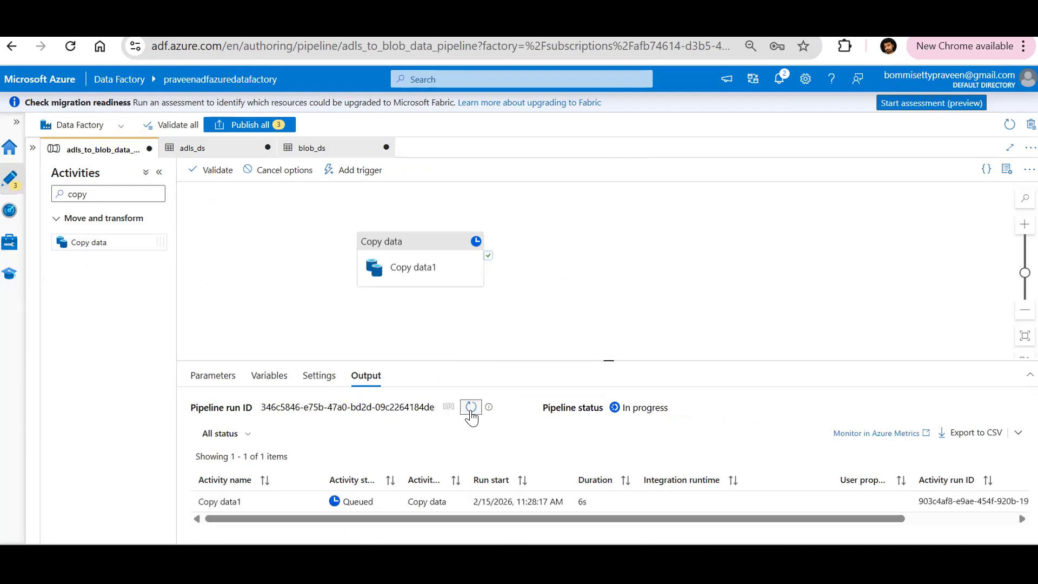
{"action": "left_click", "coordinate": [471, 407]}
{"action": "left_click", "coordinate": [471, 408]}
{"action": "left_click", "coordinate": [470, 411]}
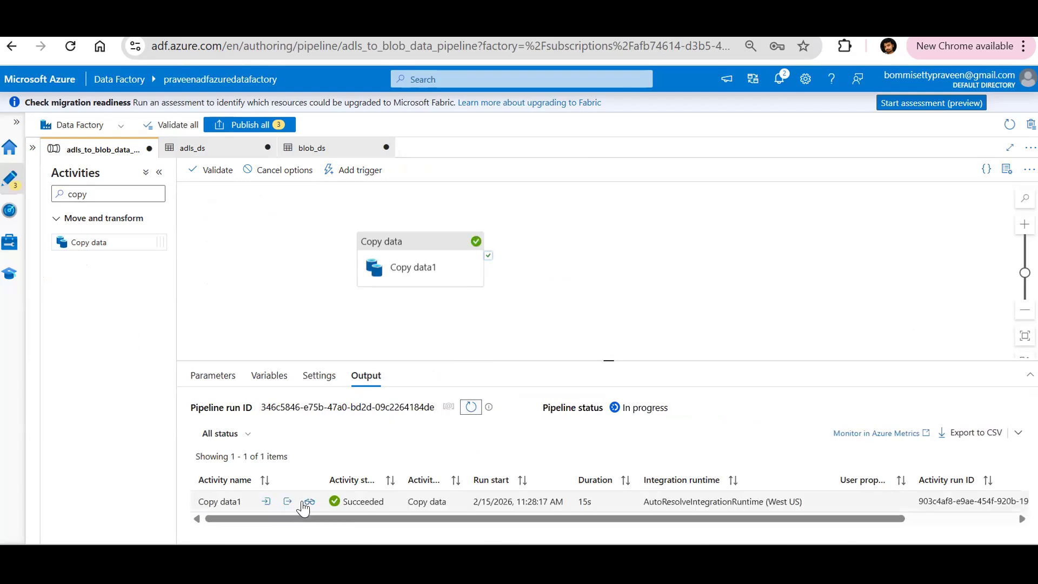
{"action": "left_click", "coordinate": [309, 501]}
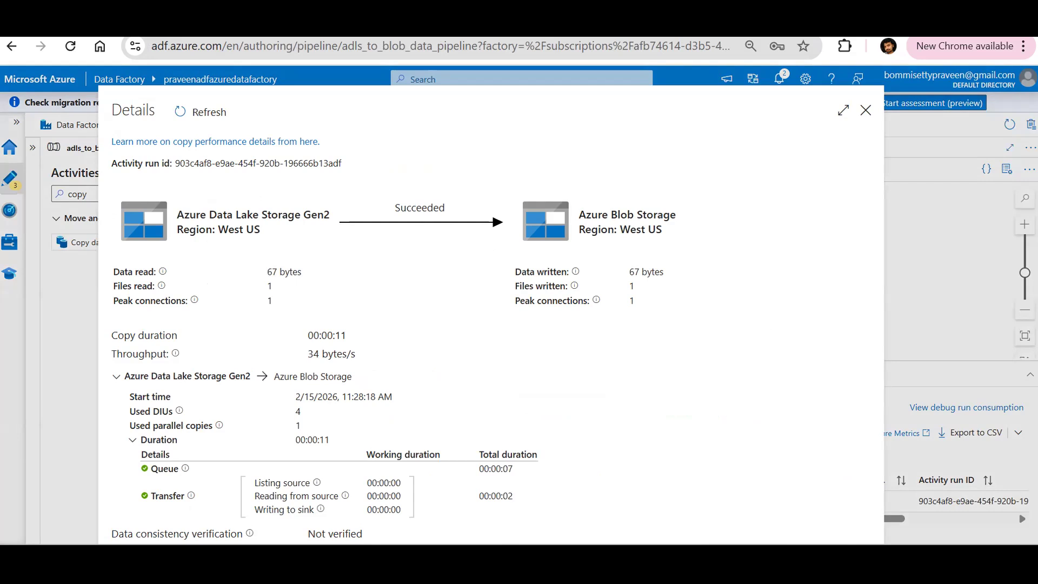
Switch to the target container in the Azure portal and inspect the contents of the copied course_details.txt.
{"action": "left_click", "coordinate": [114, 26]}
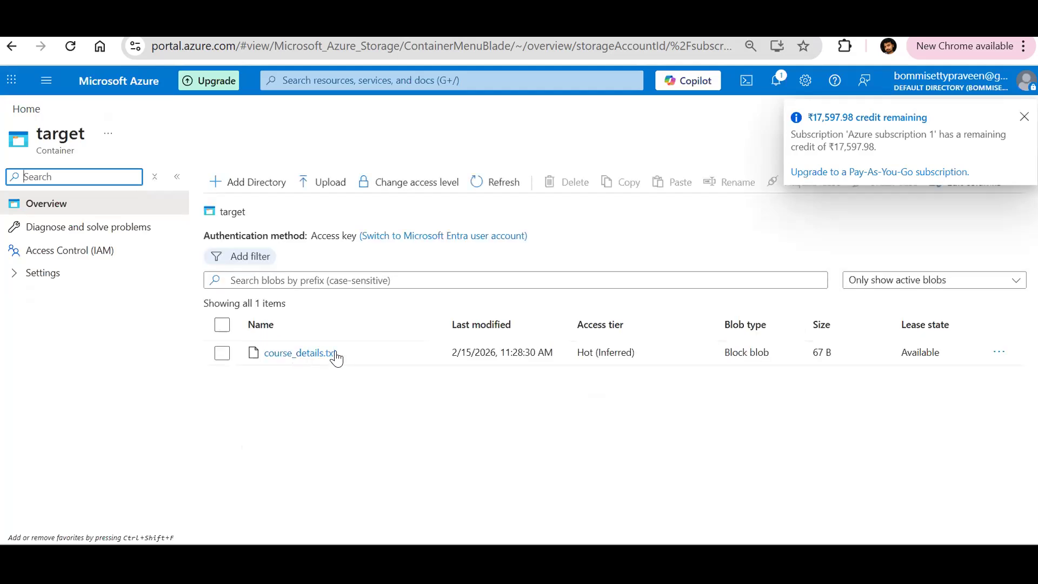
{"action": "left_click", "coordinate": [301, 357]}
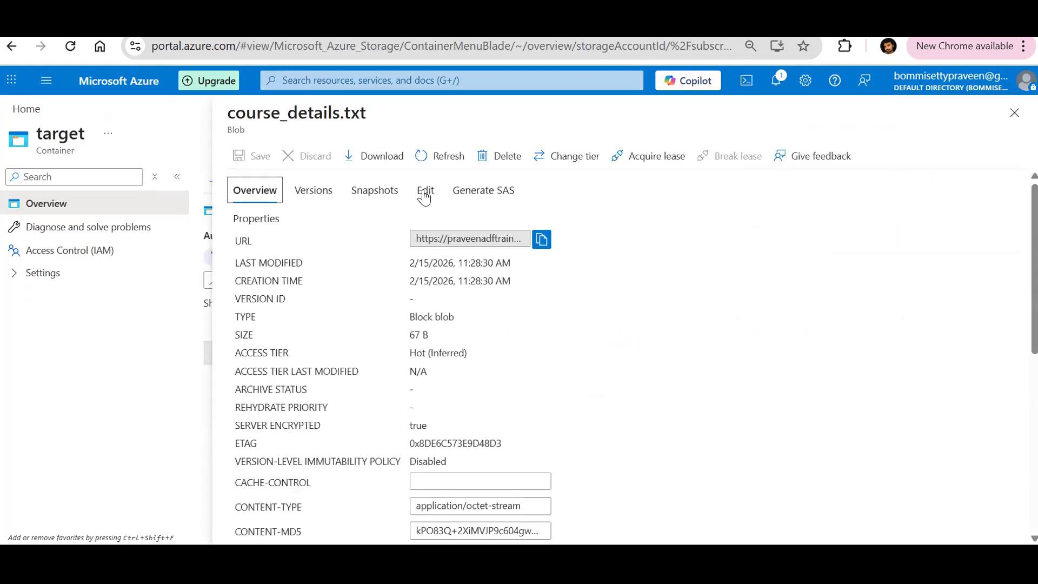
{"action": "left_click", "coordinate": [425, 197]}
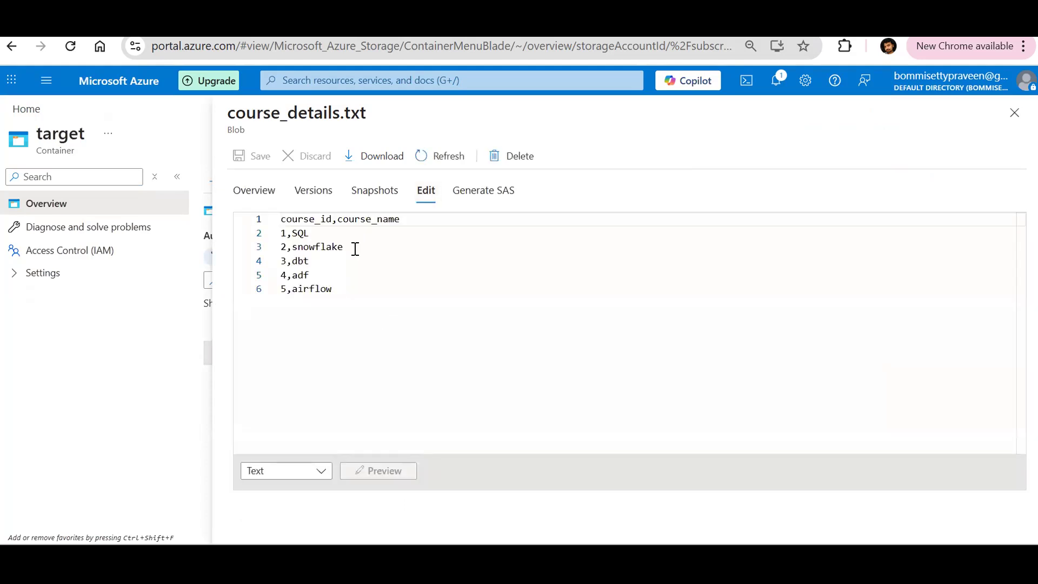